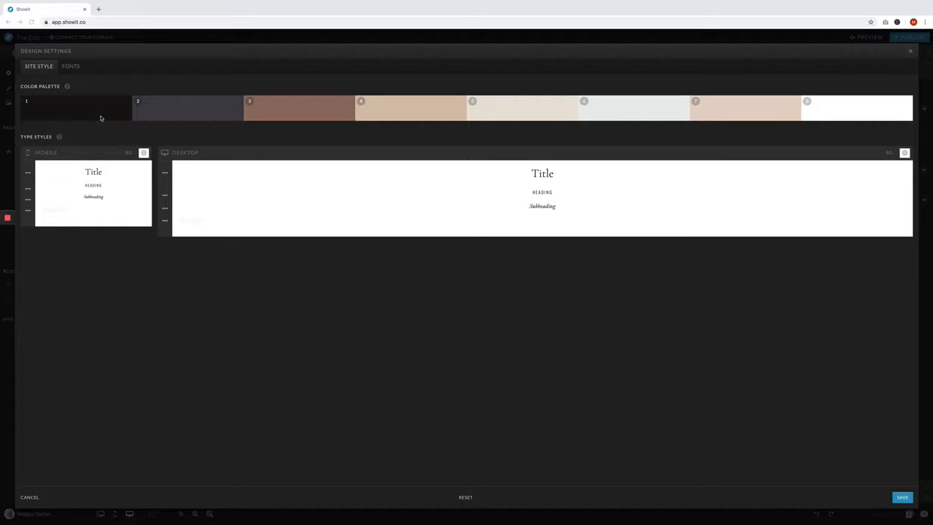
- Inspect the color picker values of the first three swatches in the site's color palette
left_click(106, 118)
left_click(183, 118)
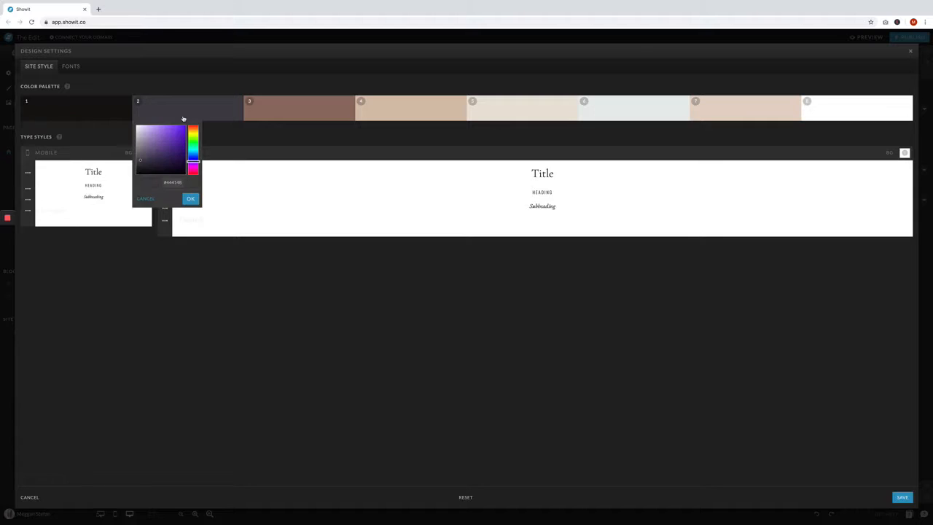
left_click(292, 115)
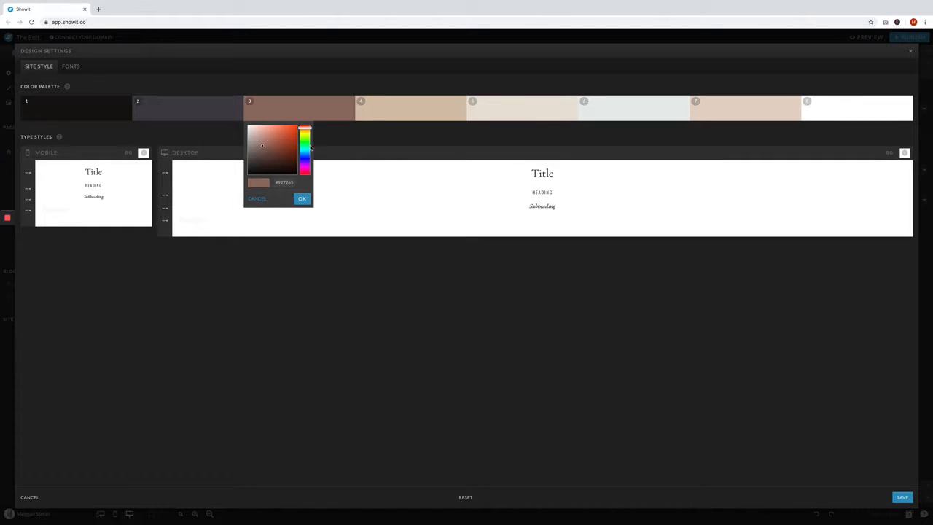
left_click(316, 122)
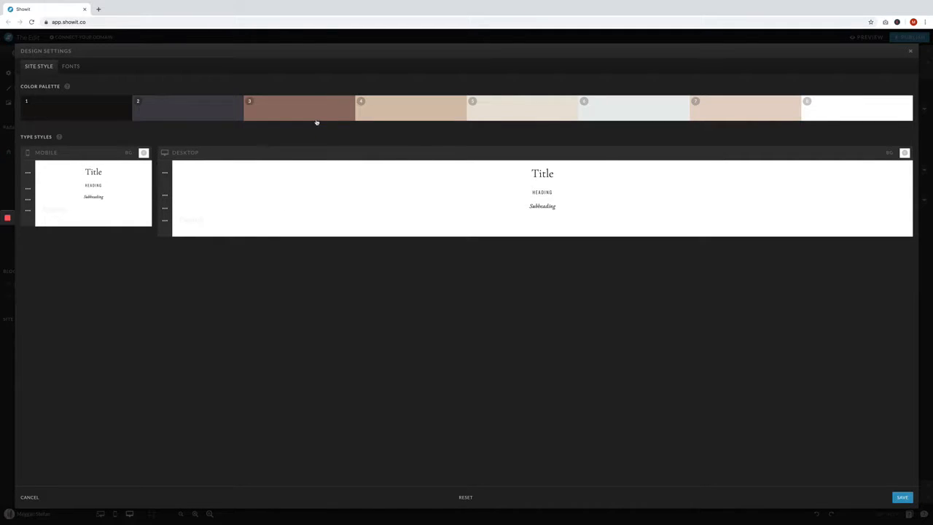
- Open the Google Fonts catalog from the site's font settings and limit its categories to Serif only
left_click(72, 67)
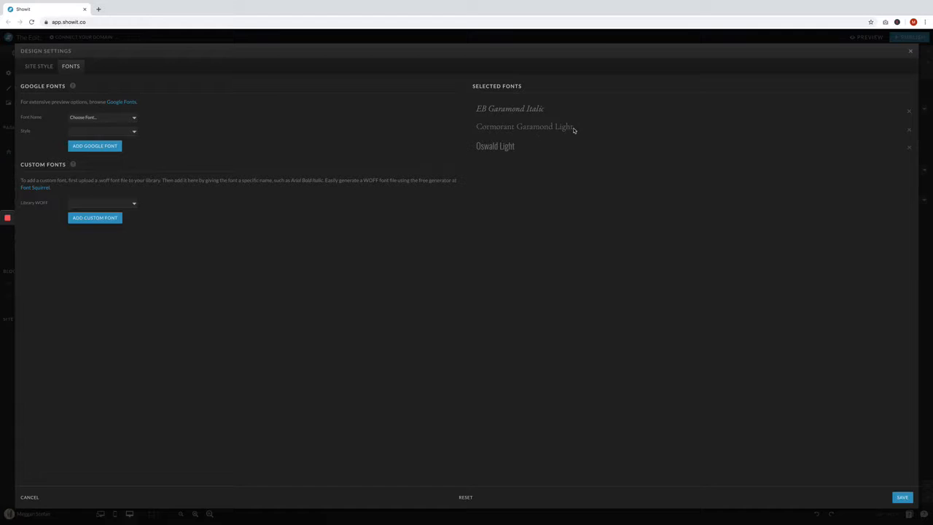
left_click(122, 103)
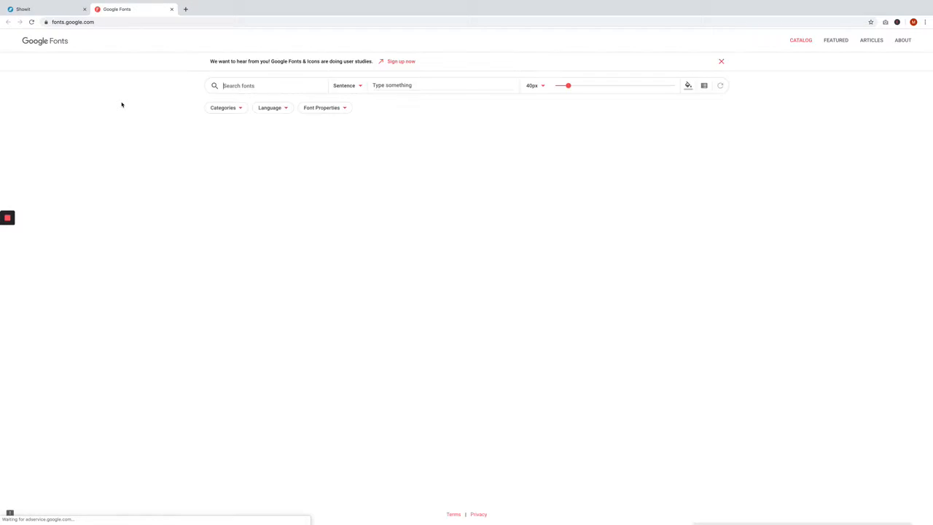
left_click(238, 110)
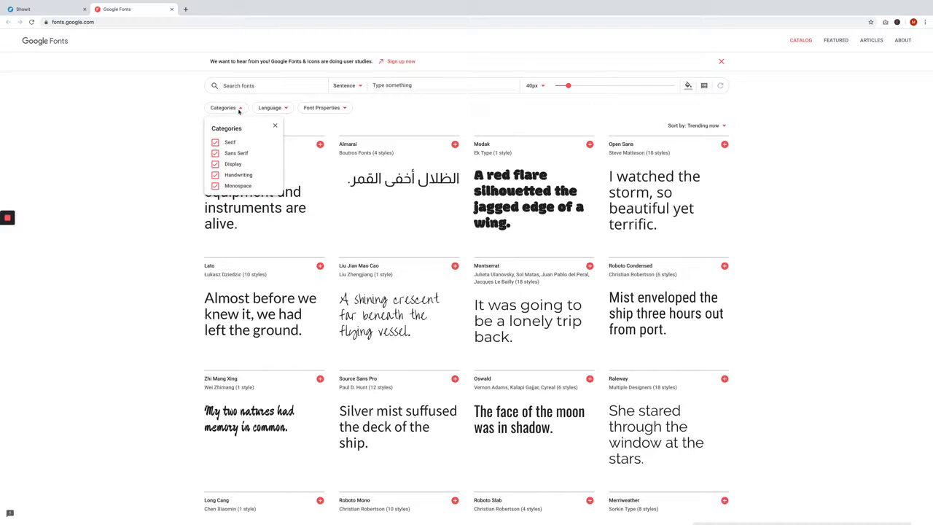
left_click(215, 154)
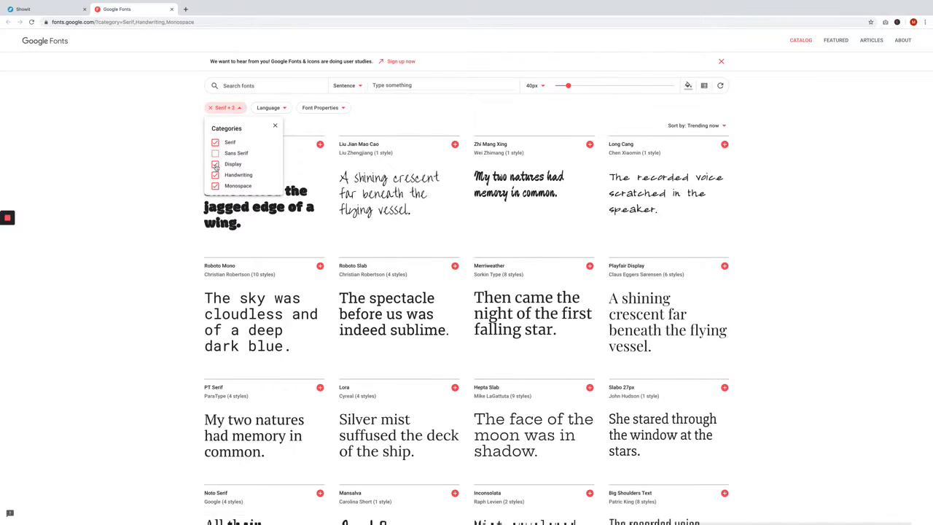
left_click(215, 164)
left_click(216, 175)
left_click(215, 186)
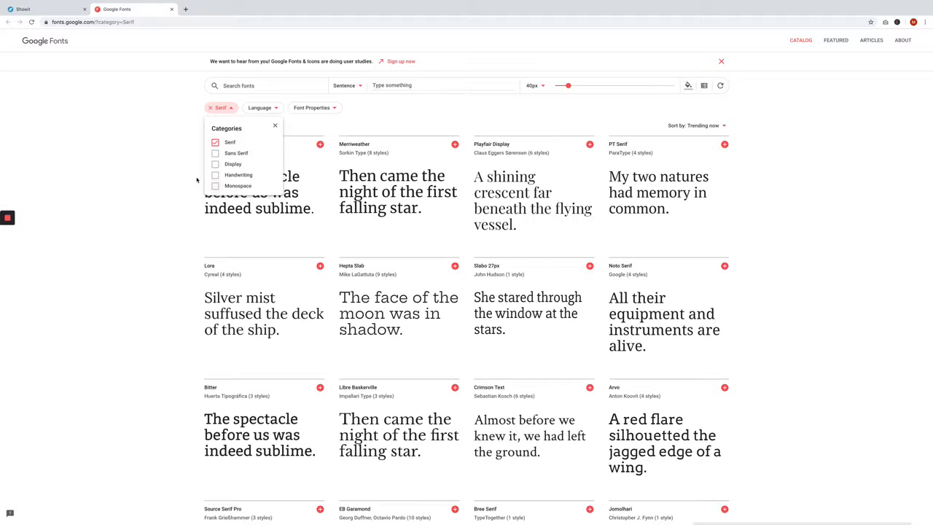
left_click(403, 126)
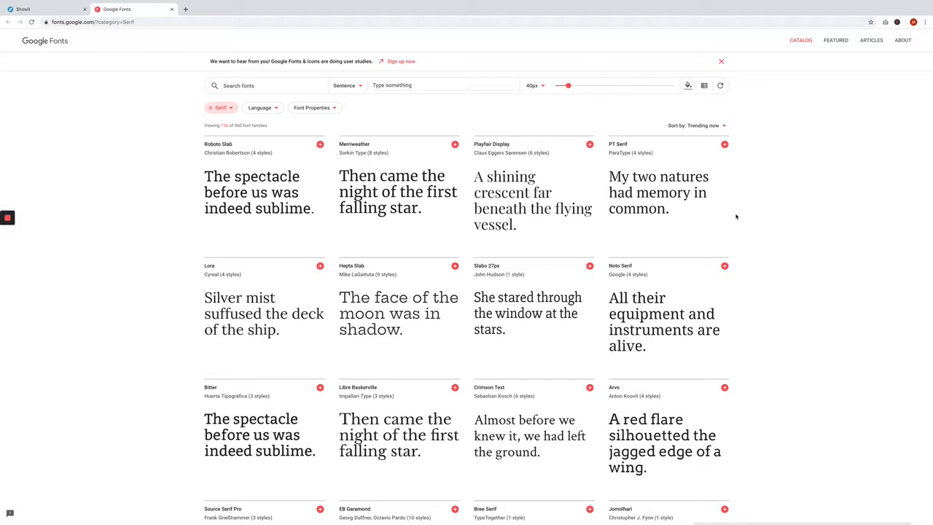
- Change the font catalog's category filter to Sans Serif only
left_click(224, 108)
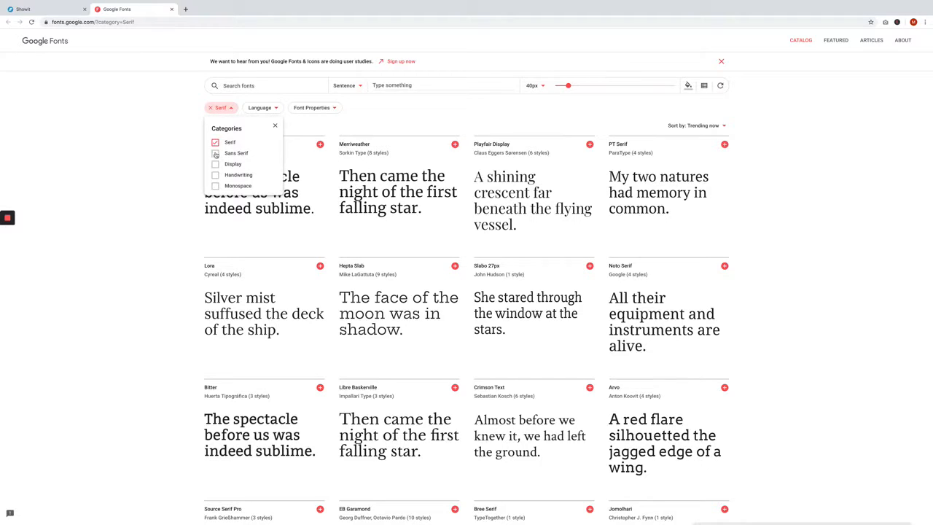
left_click(215, 153)
left_click(215, 143)
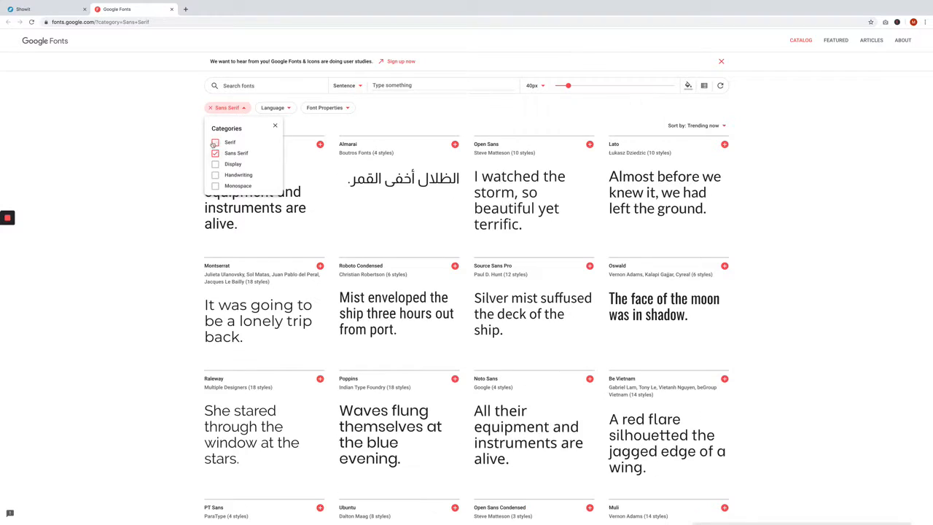
left_click(789, 167)
- Browse the sans serif font samples in the catalog for a suitable replacement font
scroll(779, 214, "down", 1)
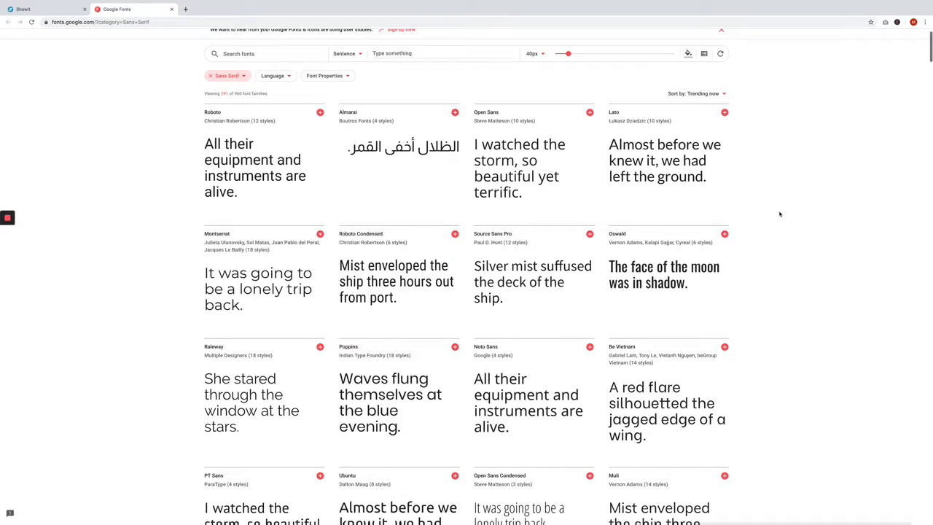
scroll(779, 214, "down", 2)
scroll(780, 214, "down", 3)
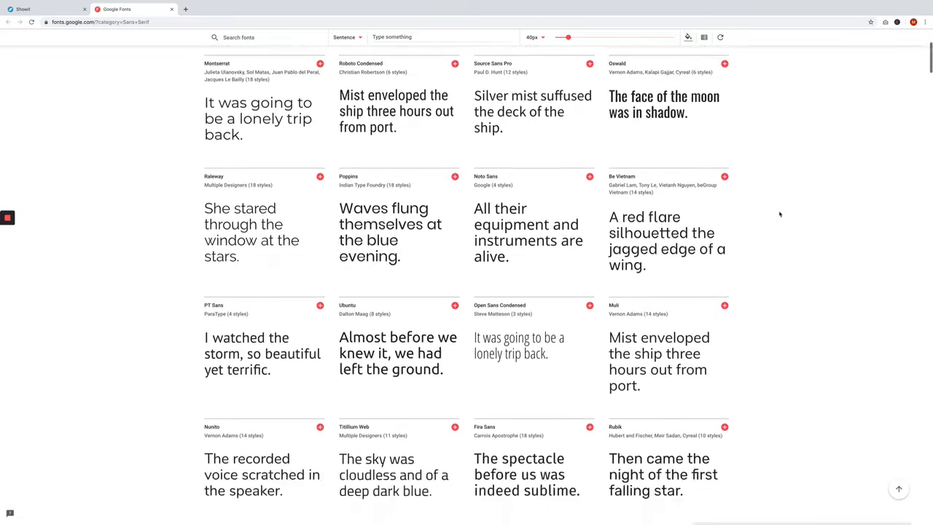
scroll(780, 213, "down", 2)
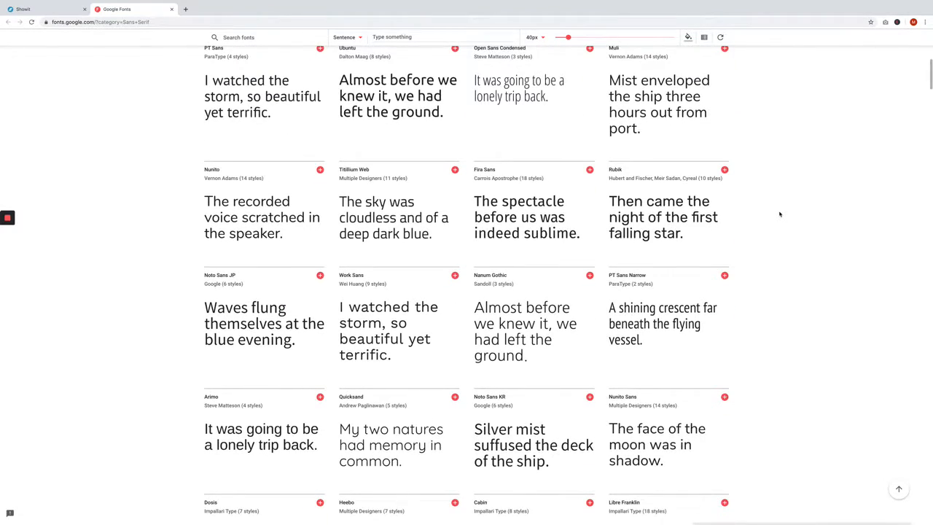
scroll(779, 213, "down", 2)
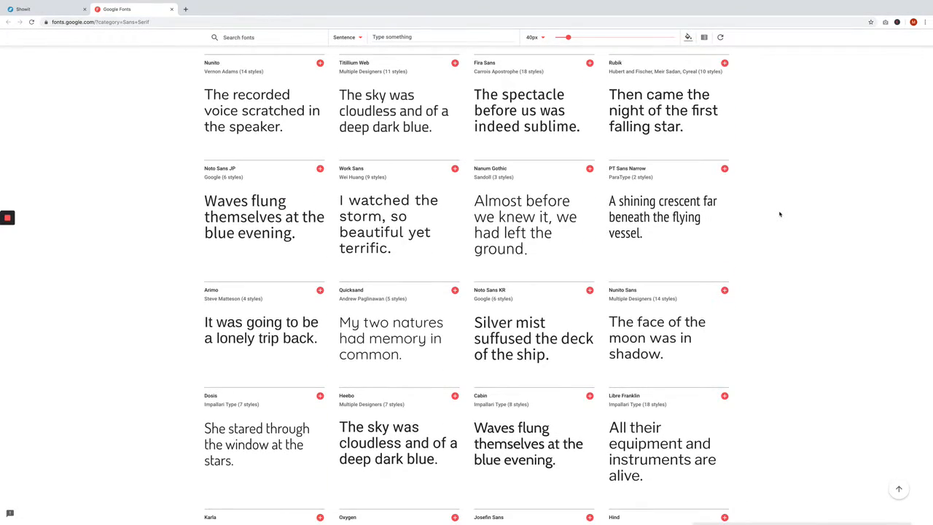
scroll(780, 214, "down", 1)
scroll(779, 214, "down", 2)
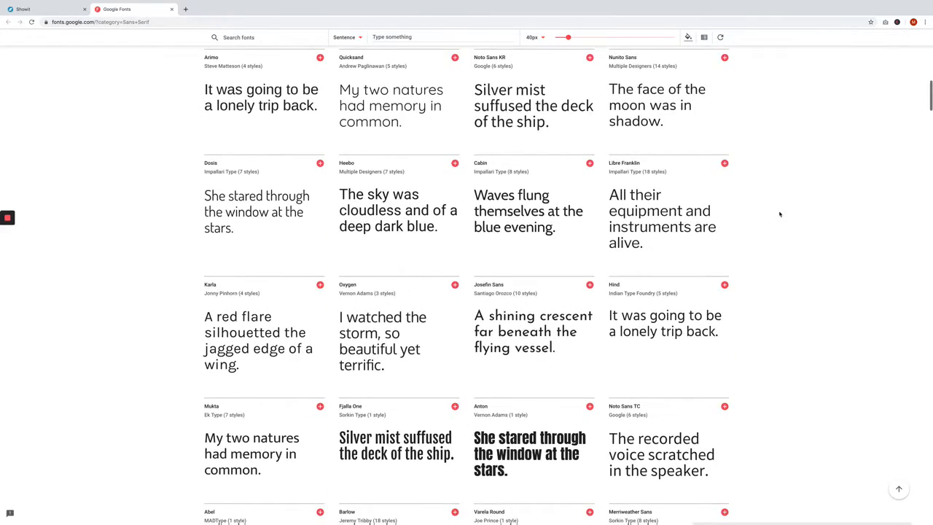
scroll(780, 214, "down", 3)
scroll(779, 214, "down", 2)
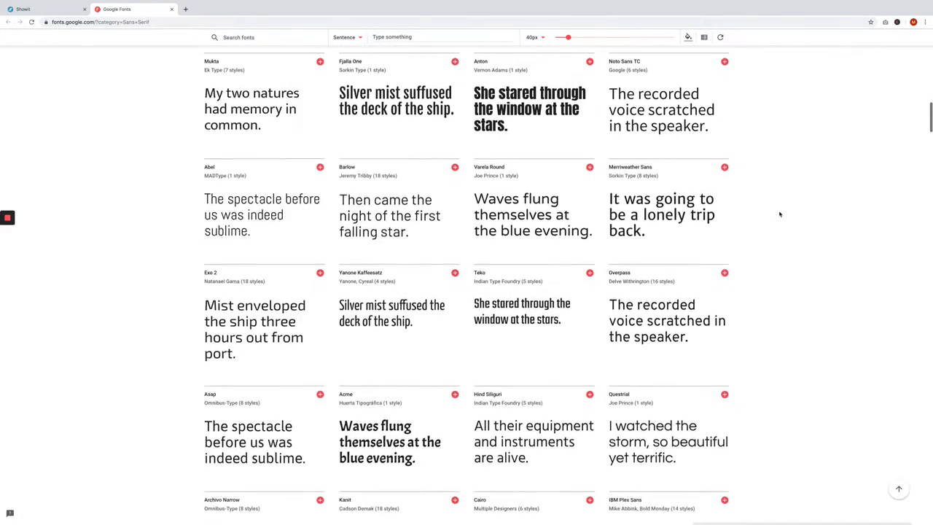
scroll(779, 214, "down", 3)
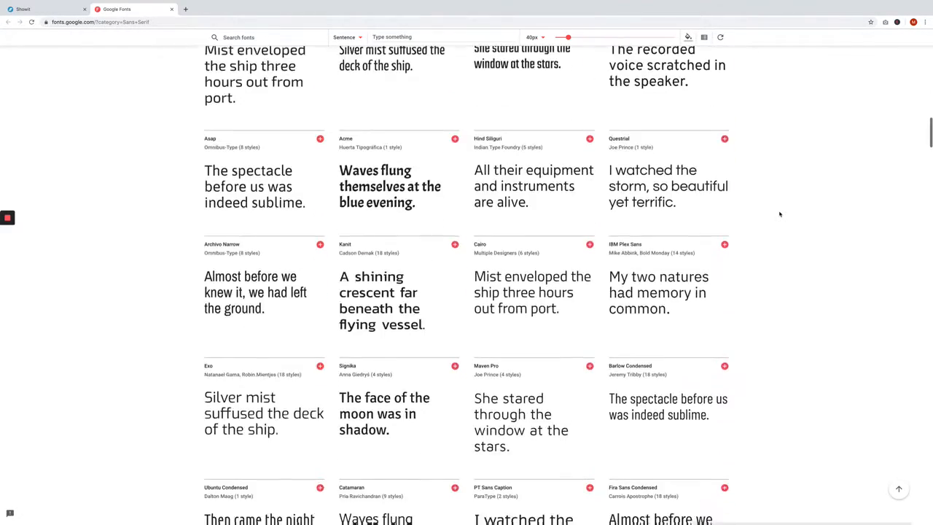
scroll(780, 214, "down", 2)
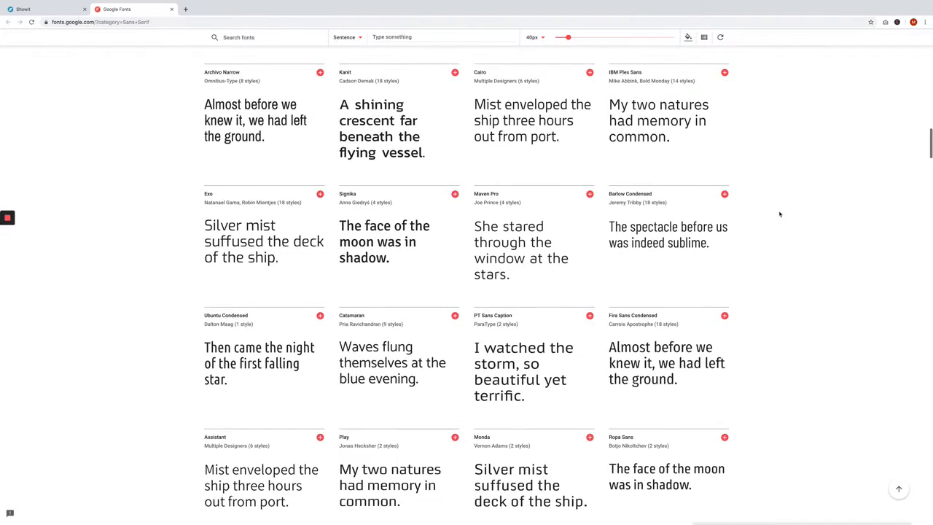
scroll(779, 213, "down", 2)
scroll(779, 214, "down", 1)
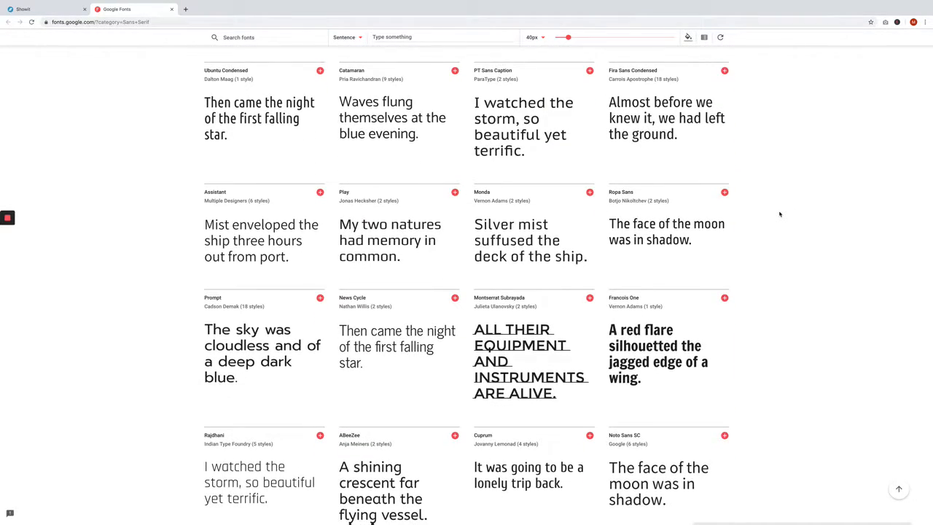
scroll(779, 213, "down", 1)
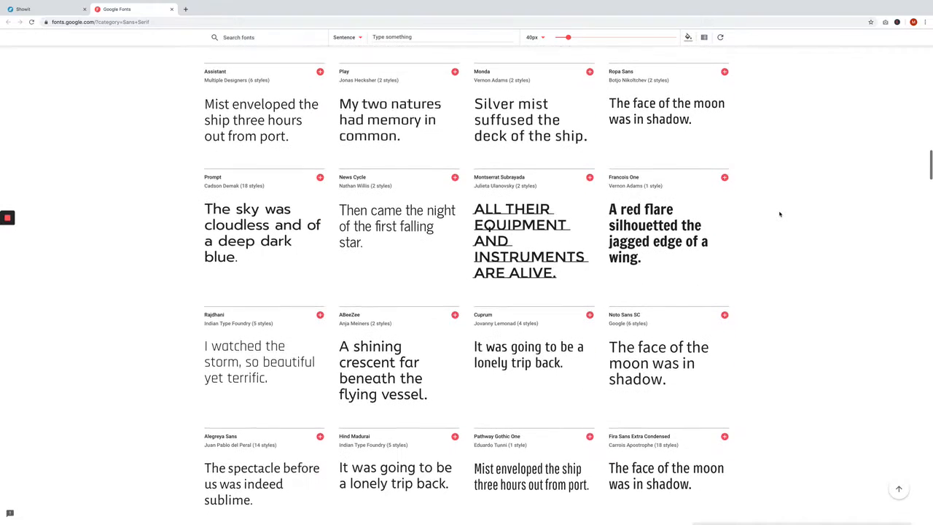
scroll(779, 214, "down", 1)
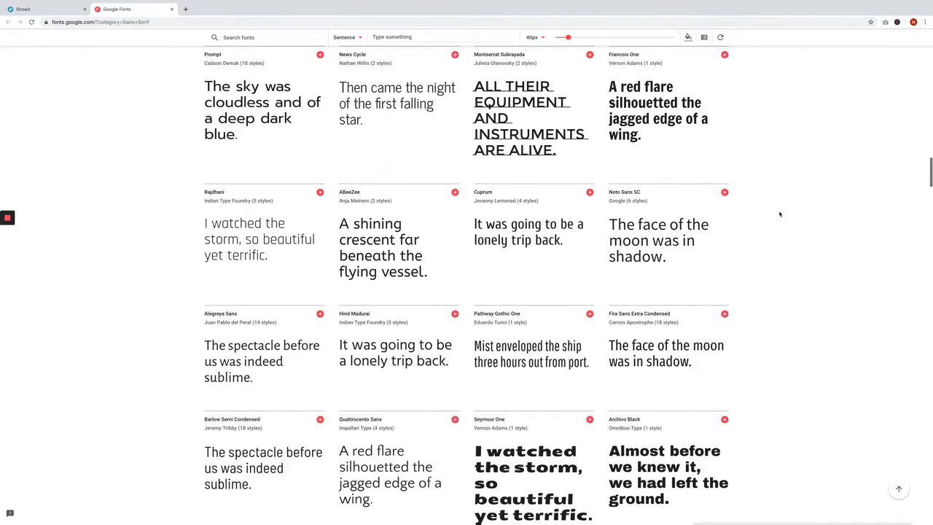
scroll(779, 214, "down", 2)
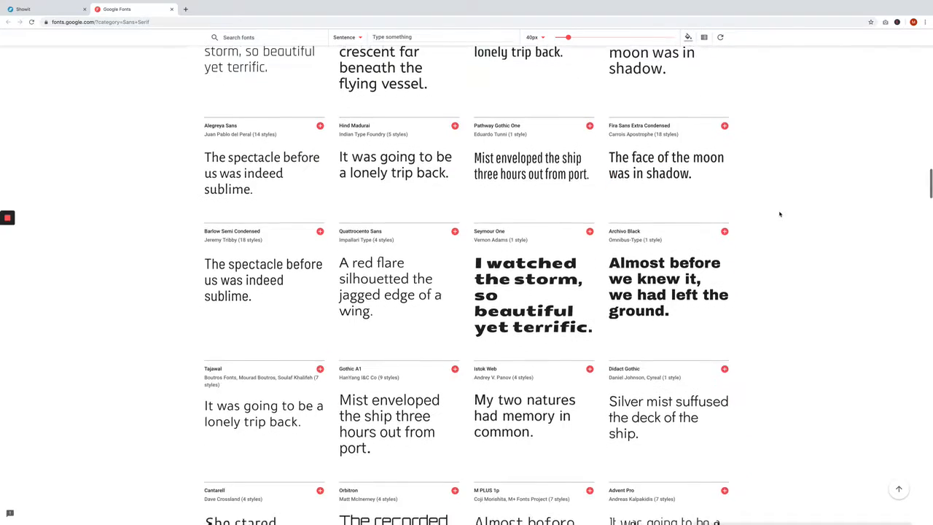
scroll(779, 214, "down", 2)
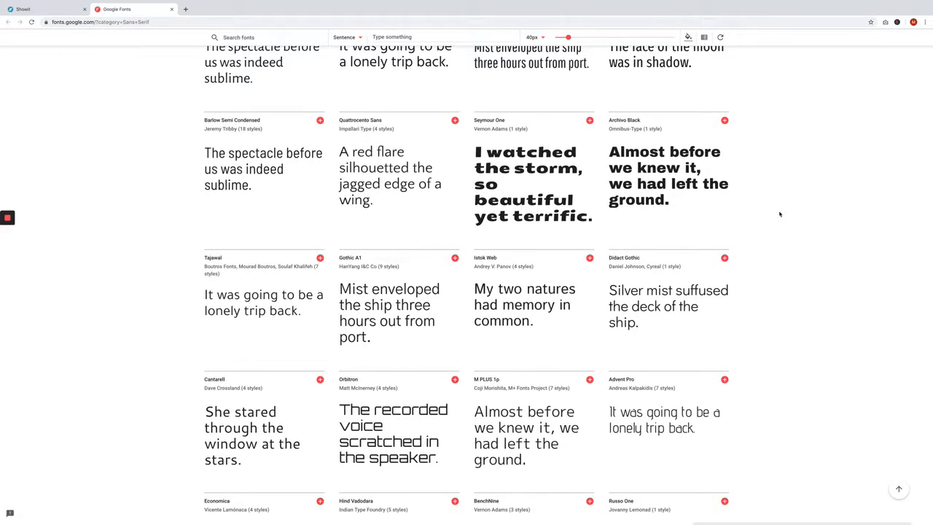
scroll(780, 214, "down", 1)
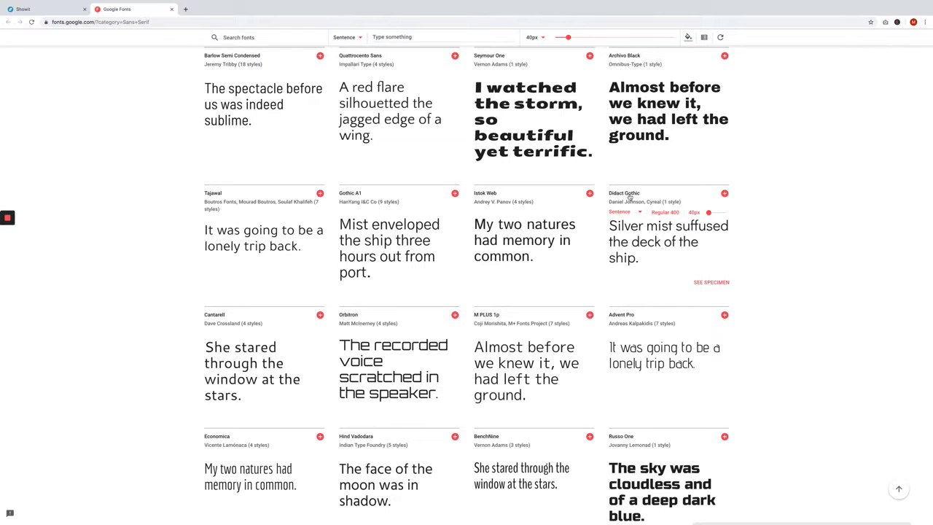
- Switch back to Showit and add the Google font Didact Gothic in Normal style to the selected fonts
left_click(33, 8)
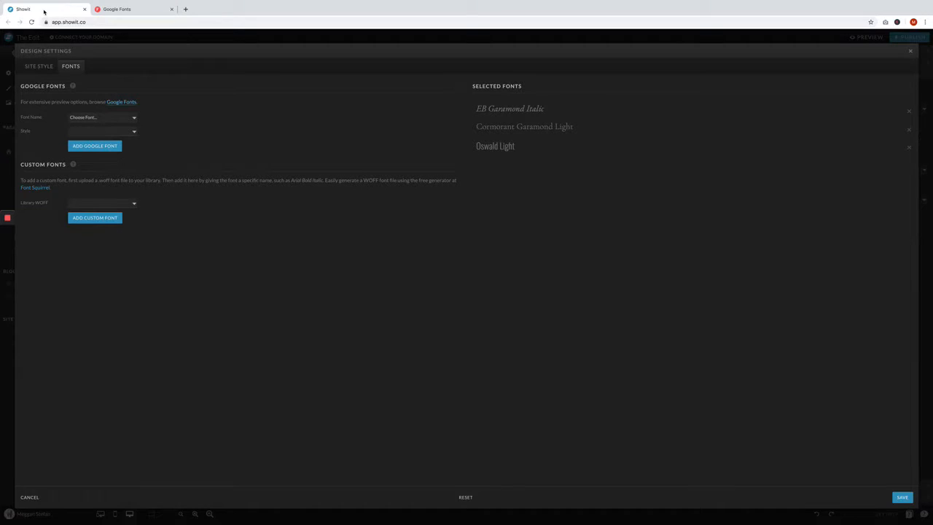
left_click(86, 118)
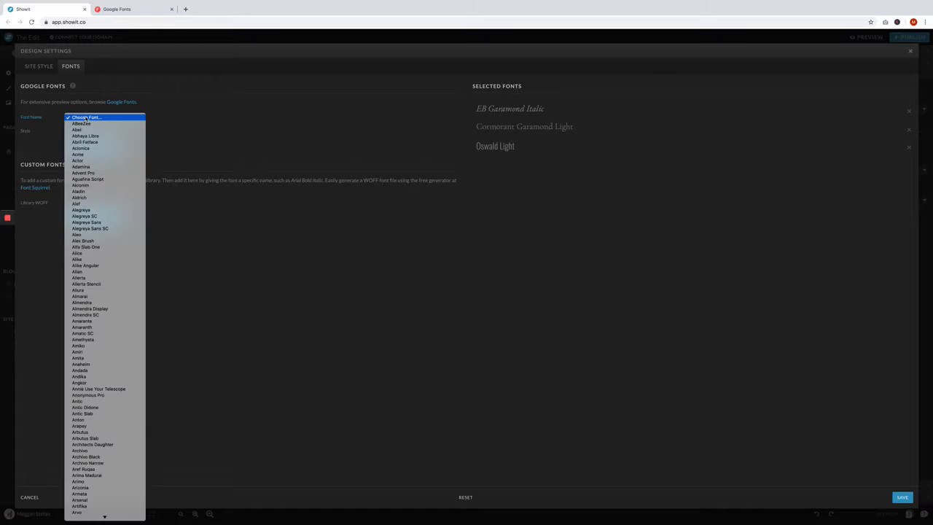
type("didact")
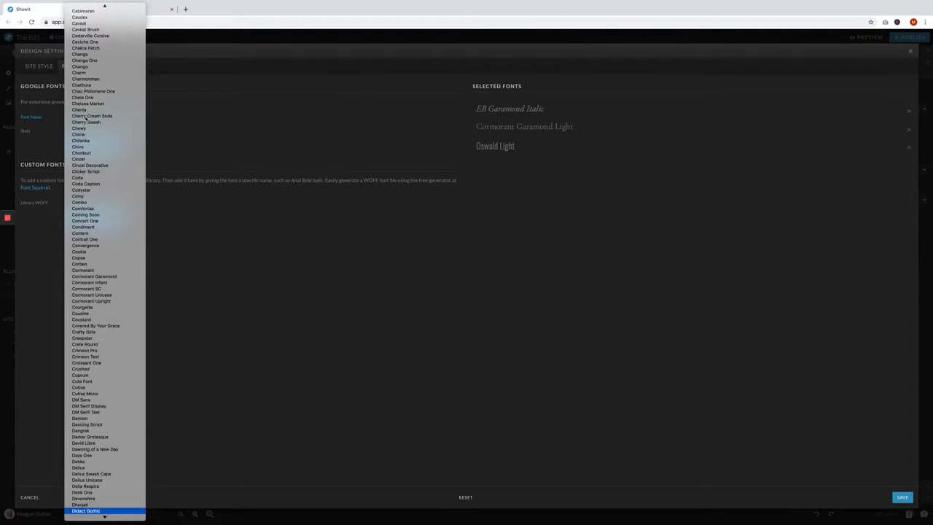
key("Return")
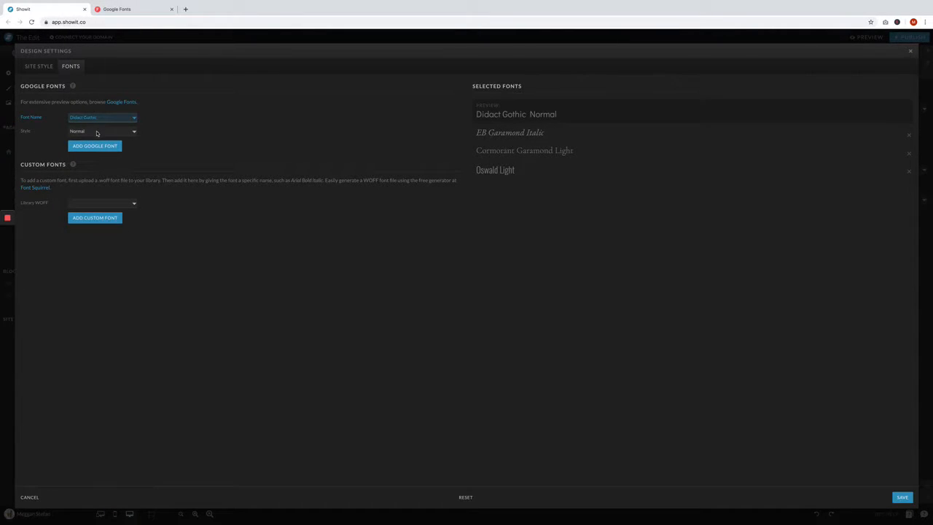
left_click(97, 132)
left_click(97, 132)
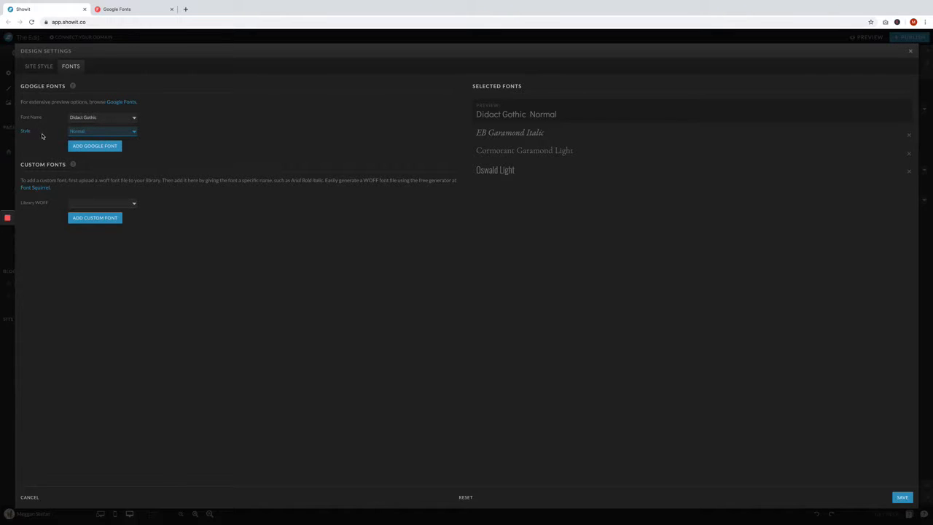
left_click(101, 148)
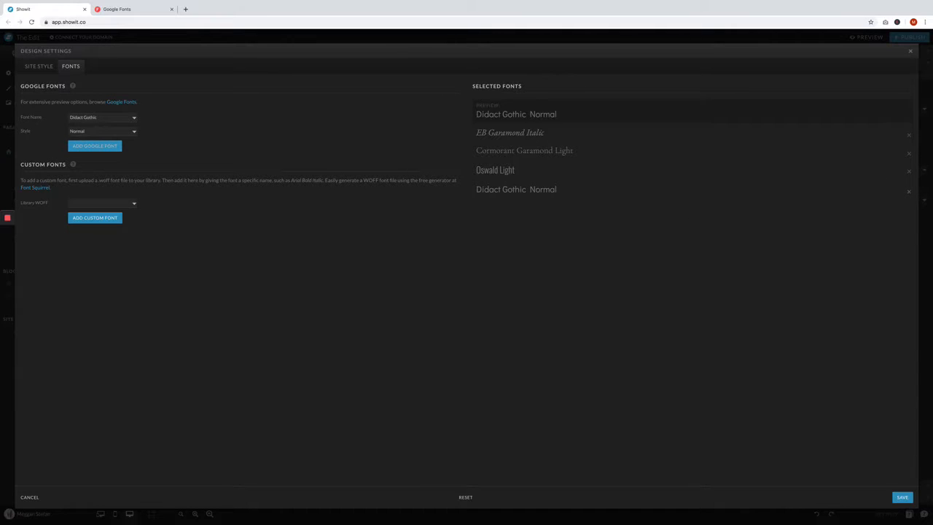
- Remove Oswald Light from the selected fonts and save the design settings
left_click(909, 171)
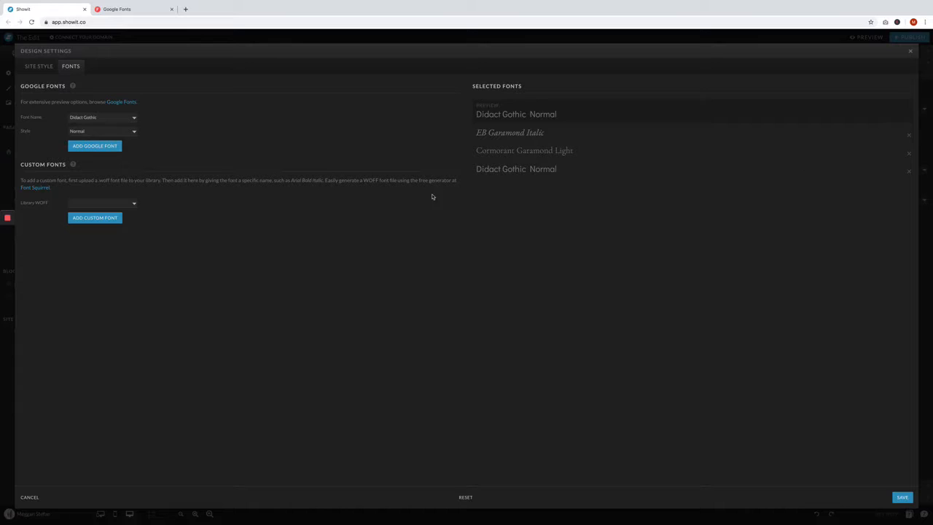
left_click(903, 497)
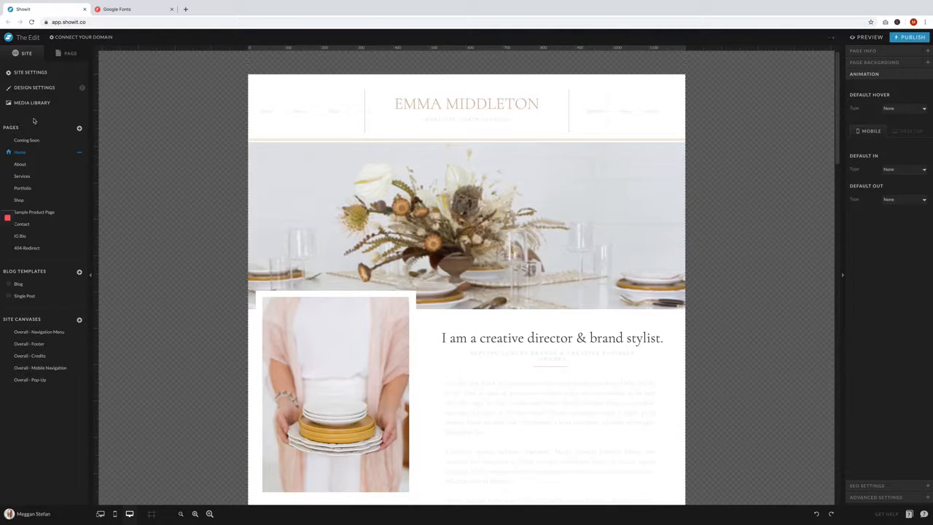
- Open the site style settings and set the desktop Heading type style's font to Didact Gothic
left_click(34, 89)
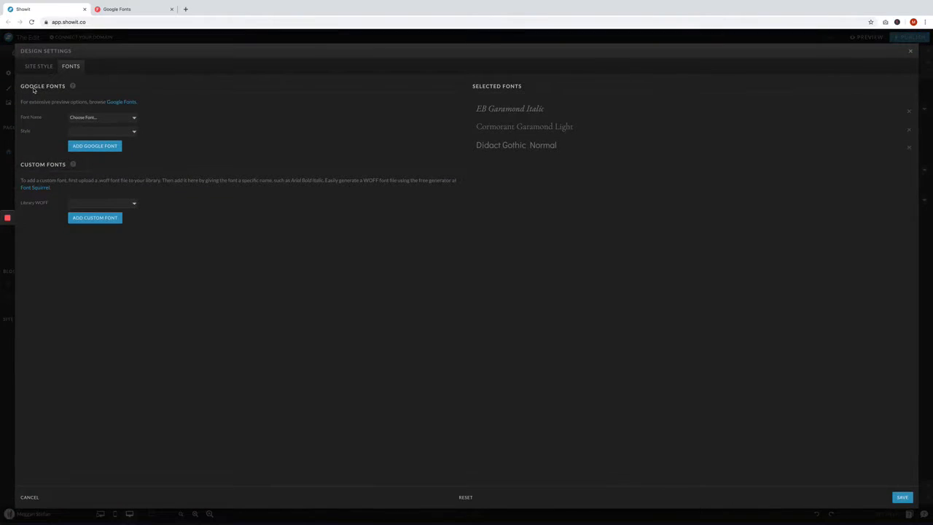
left_click(41, 67)
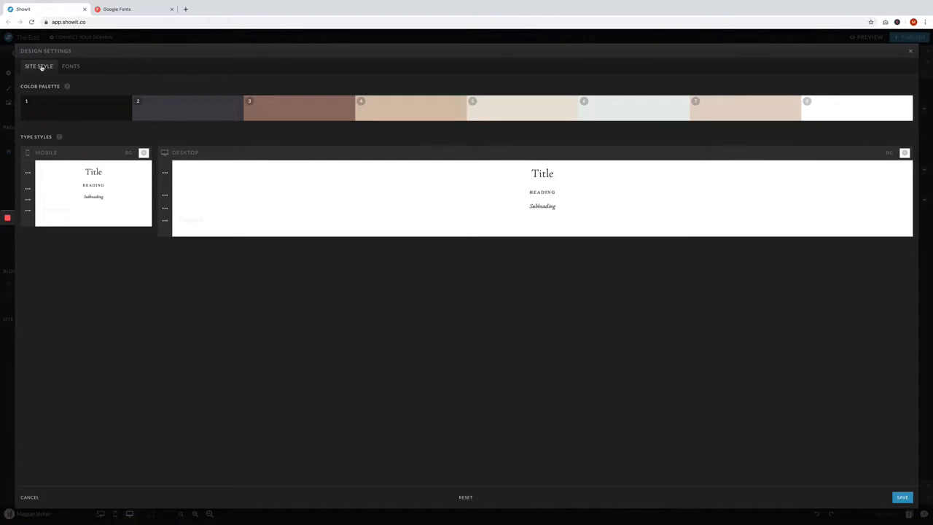
left_click(165, 195)
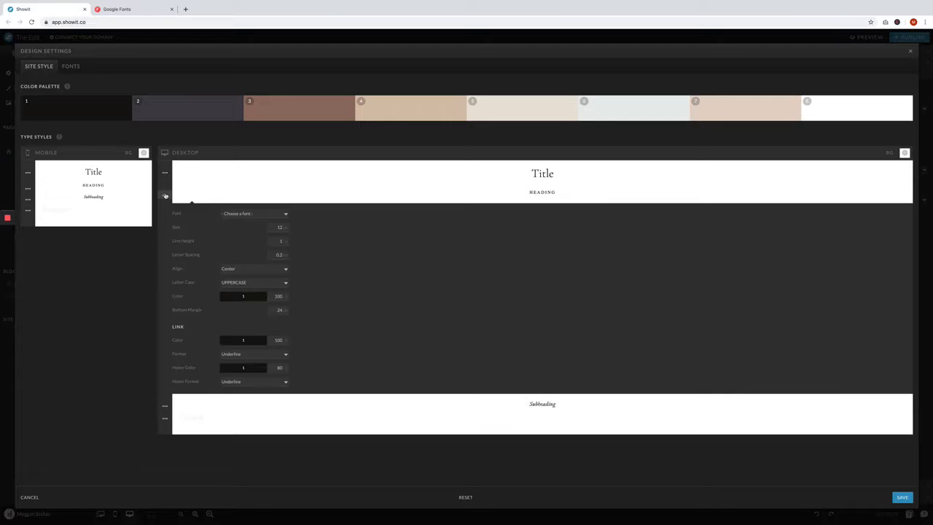
left_click(275, 220)
left_click(266, 239)
left_click(165, 195)
- Set the mobile Heading type style's font to Didact Gothic
left_click(27, 188)
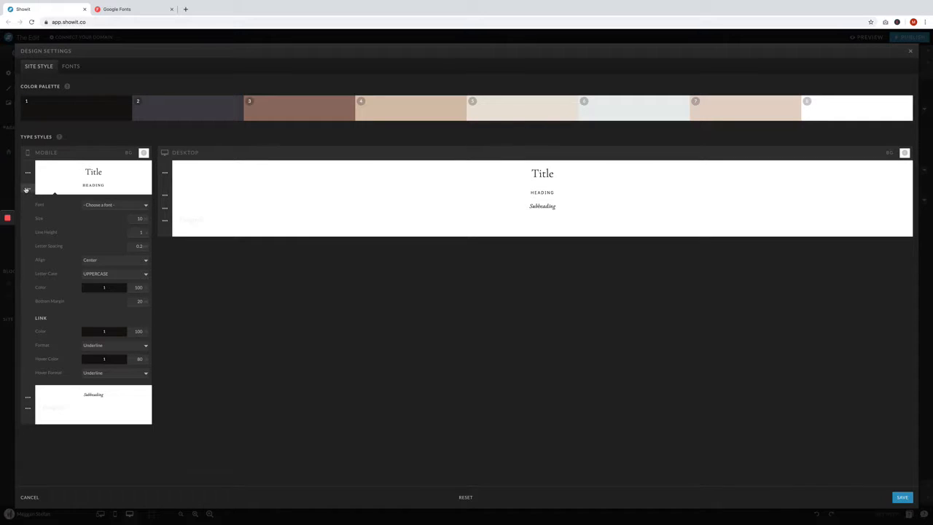
left_click(111, 207)
left_click(114, 231)
left_click(28, 188)
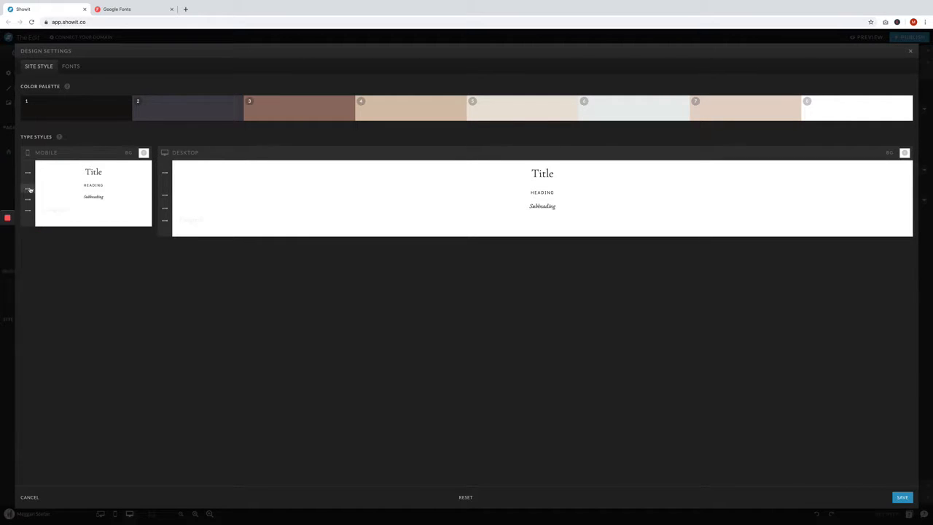
- Change the desktop Paragraph type style's text color to palette color 2
left_click(164, 220)
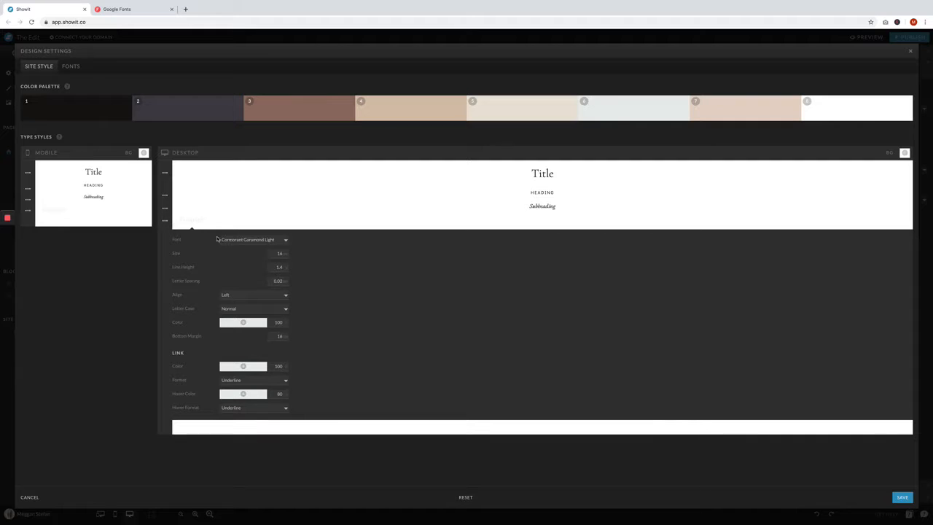
left_click(242, 323)
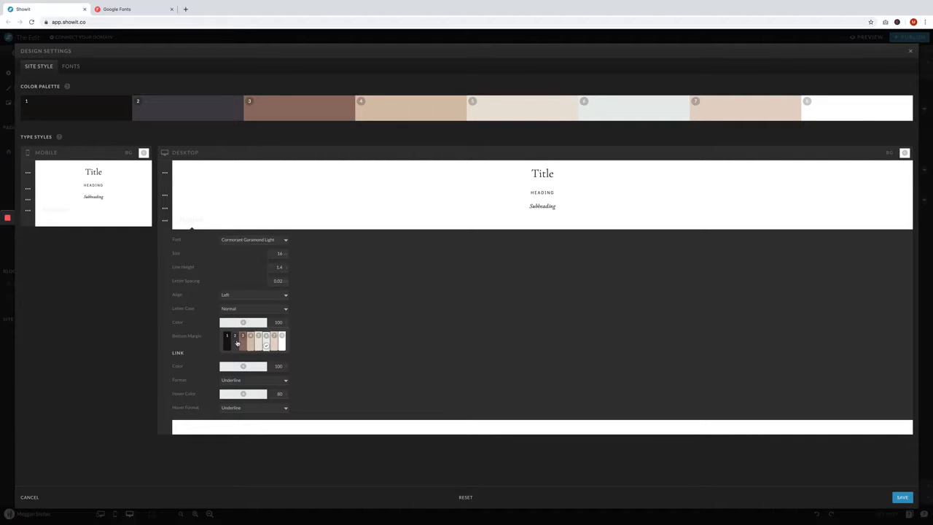
left_click(226, 340)
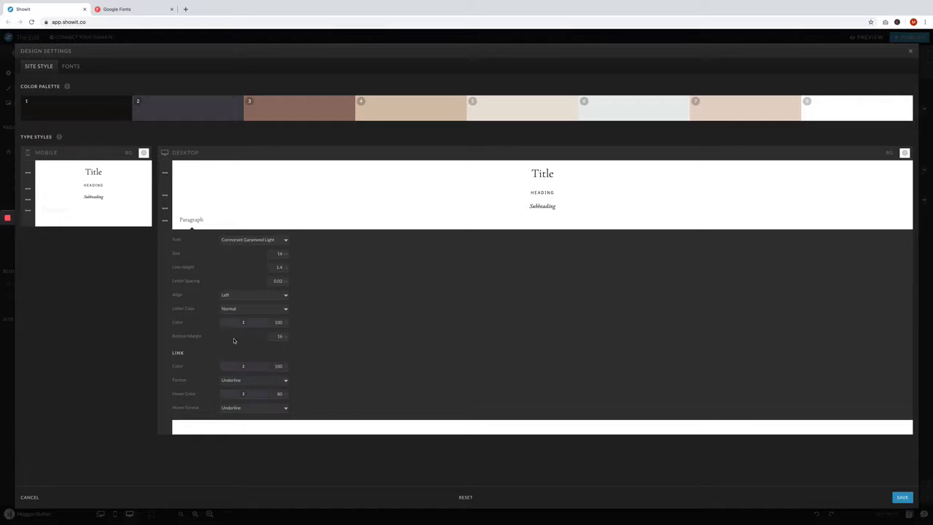
- Change the mobile Paragraph type style's text color to palette color 2 and save the design settings
left_click(28, 211)
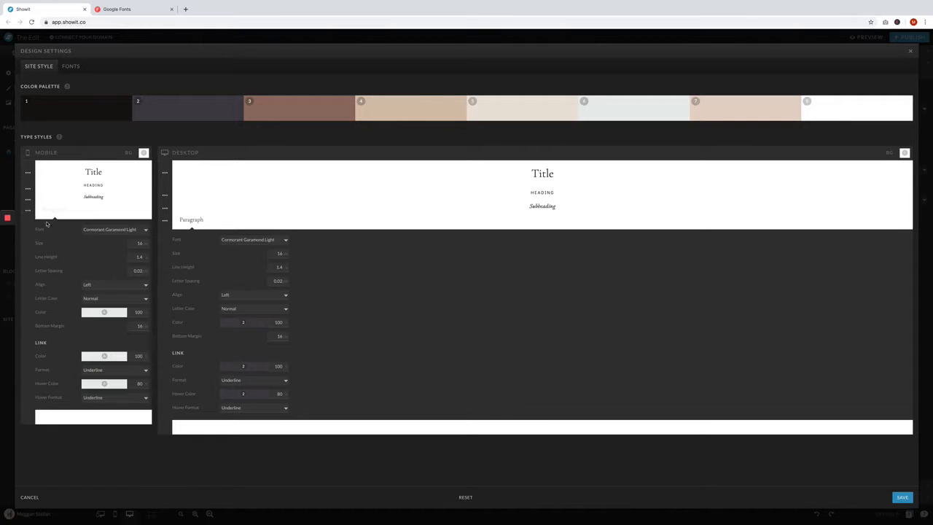
left_click(92, 314)
left_click(97, 334)
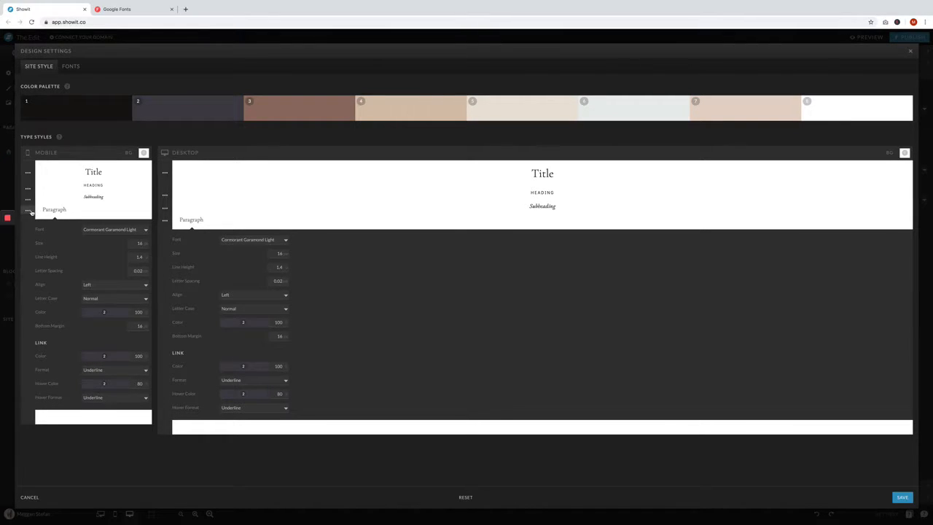
left_click(29, 210)
left_click(165, 220)
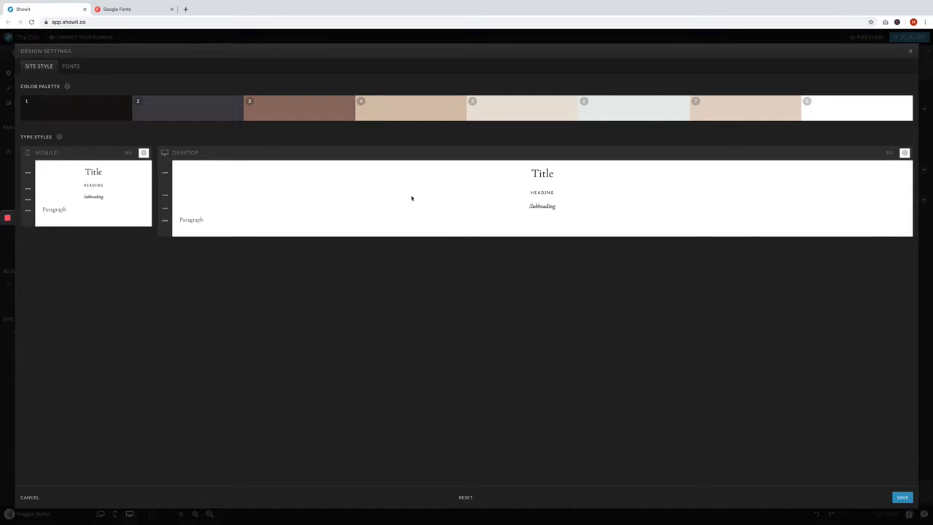
left_click(903, 497)
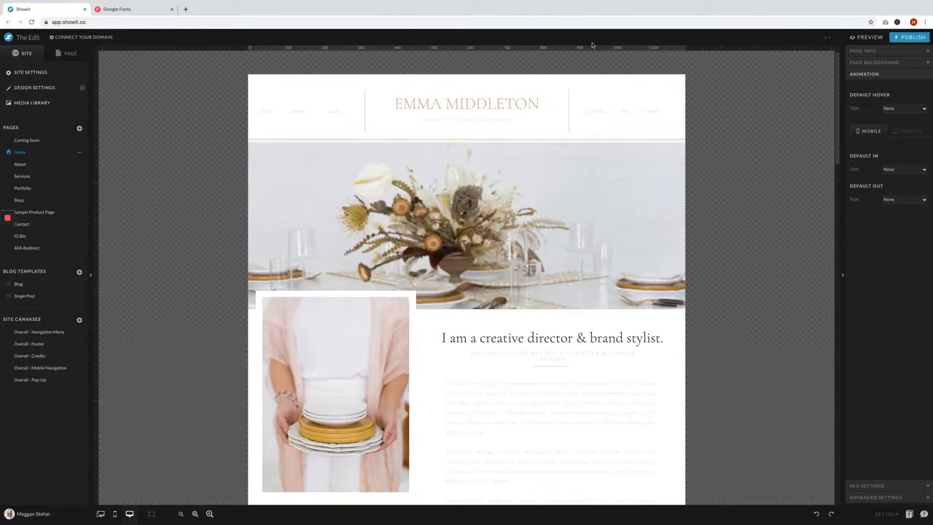
- Look over the saved site styles and check how the colors and type appear down the Home page
left_click(45, 87)
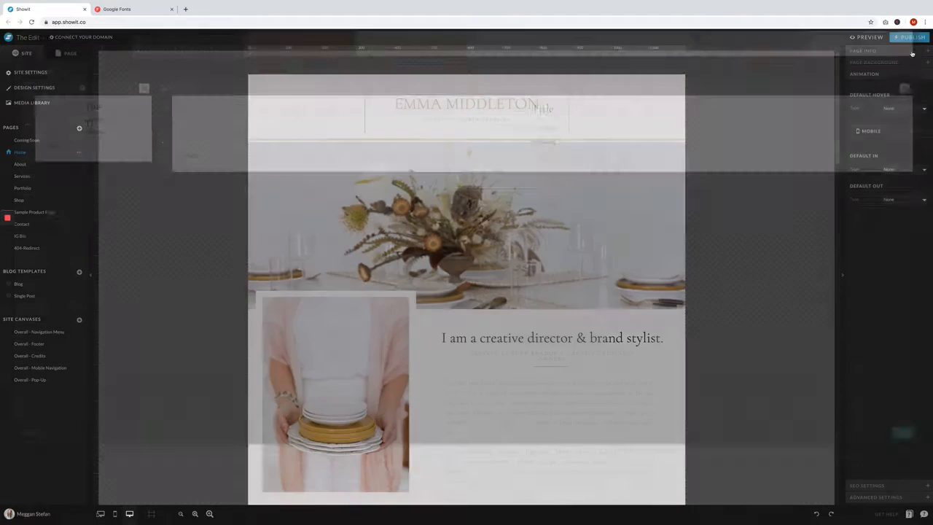
left_click(911, 50)
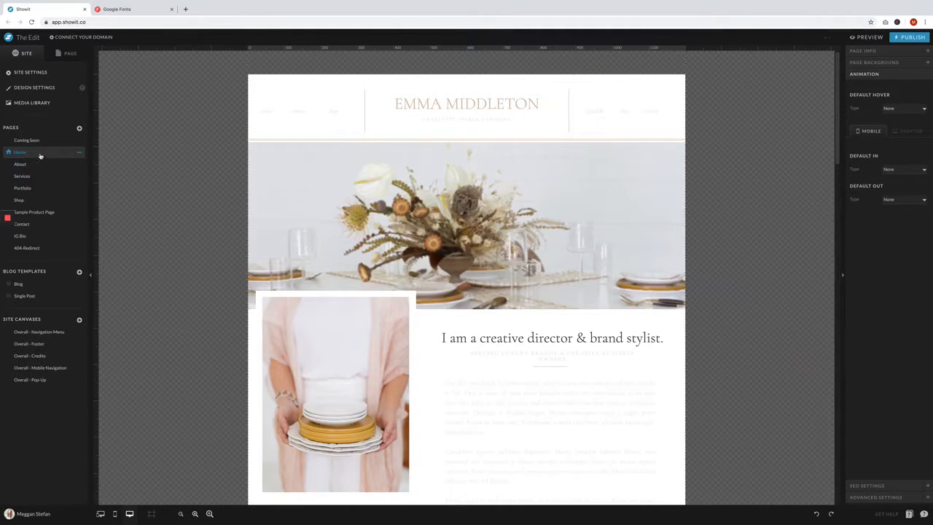
scroll(568, 186, "down", 10)
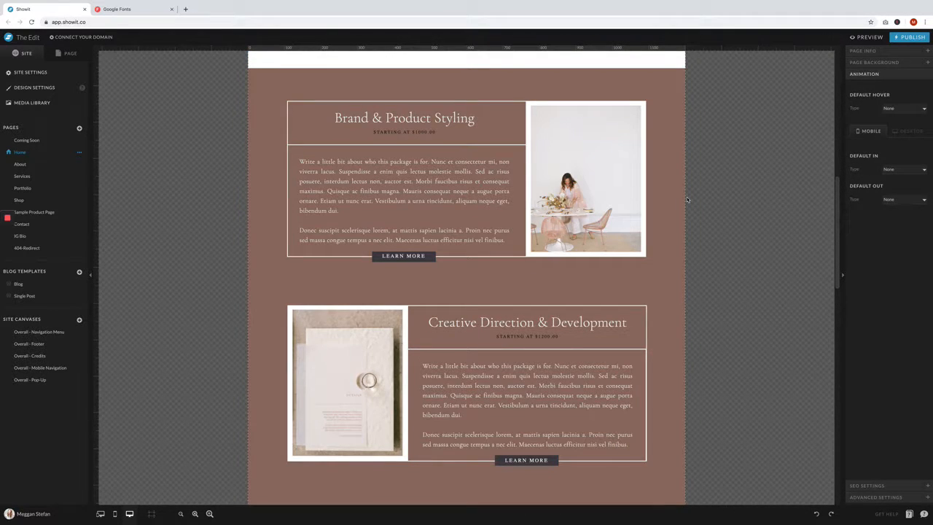
scroll(687, 199, "down", 10)
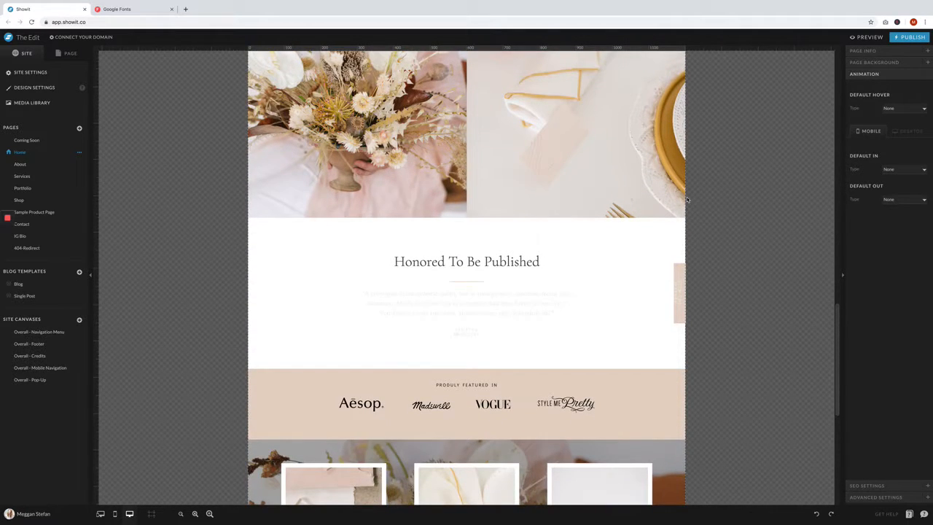
scroll(687, 197, "up", 15)
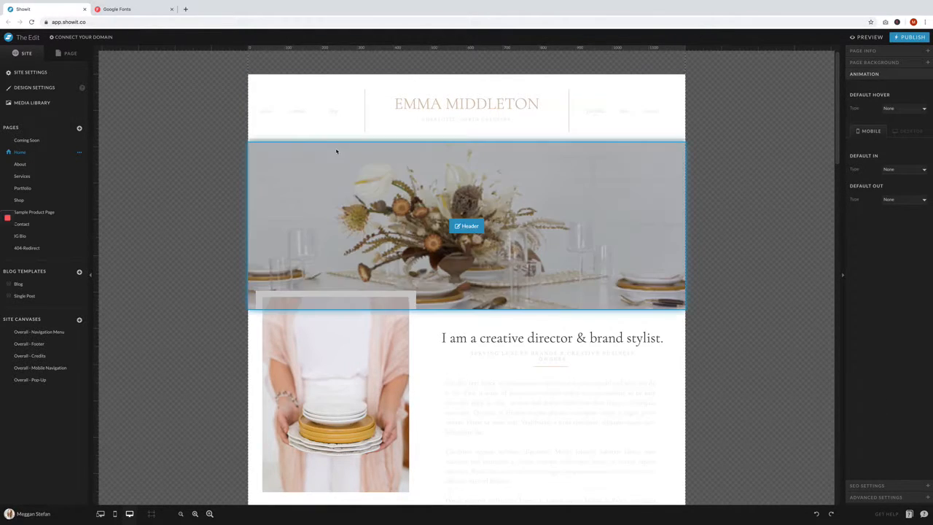
- Add a new folder named The Edit to the media library
left_click(35, 107)
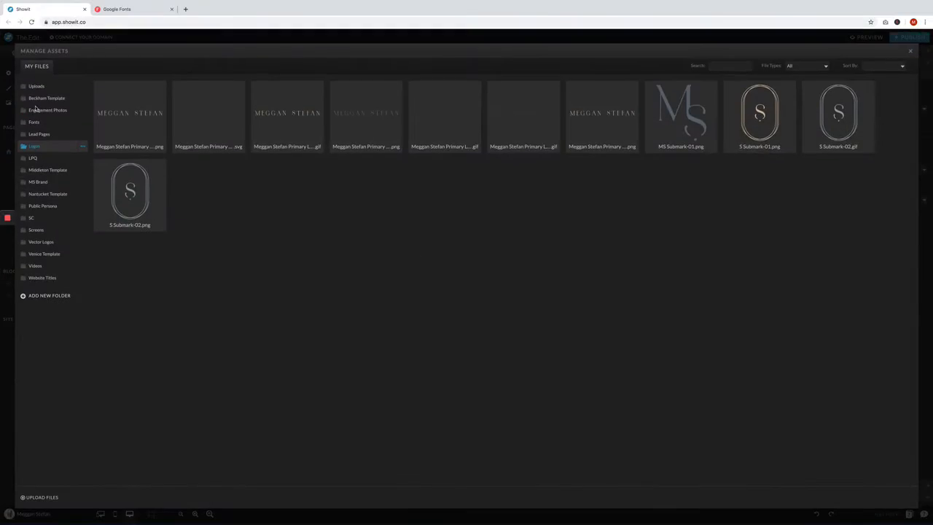
left_click(41, 299)
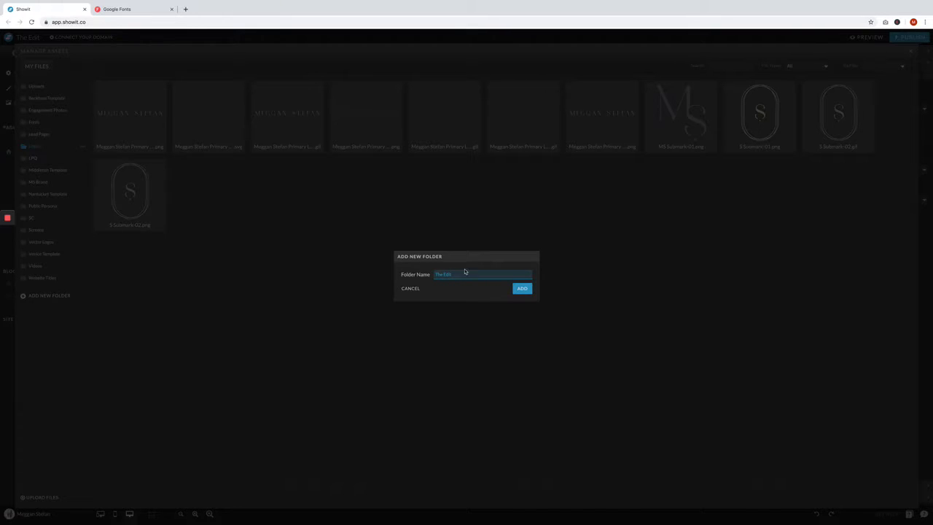
left_click(527, 290)
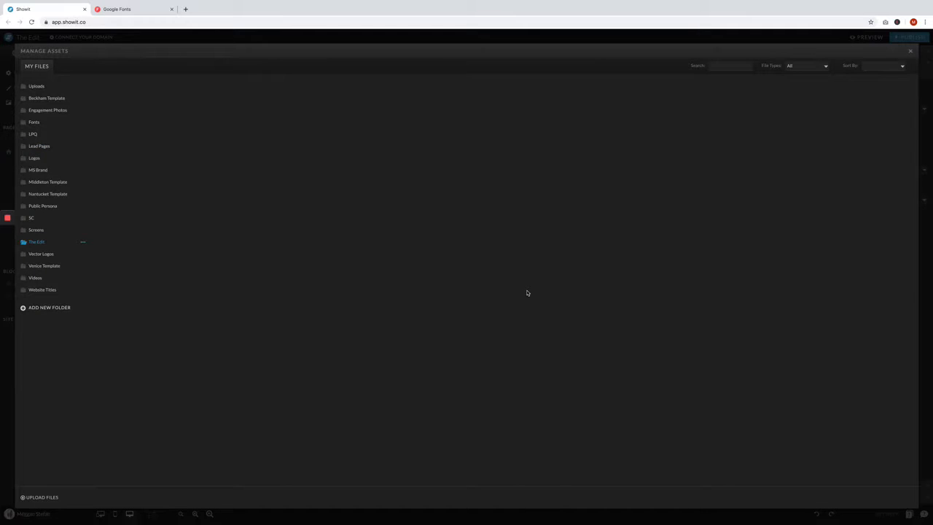
- Upload all the photos from the desktop's Dance Photos folder into The Edit folder and close the media library
left_click(44, 498)
left_click(225, 20)
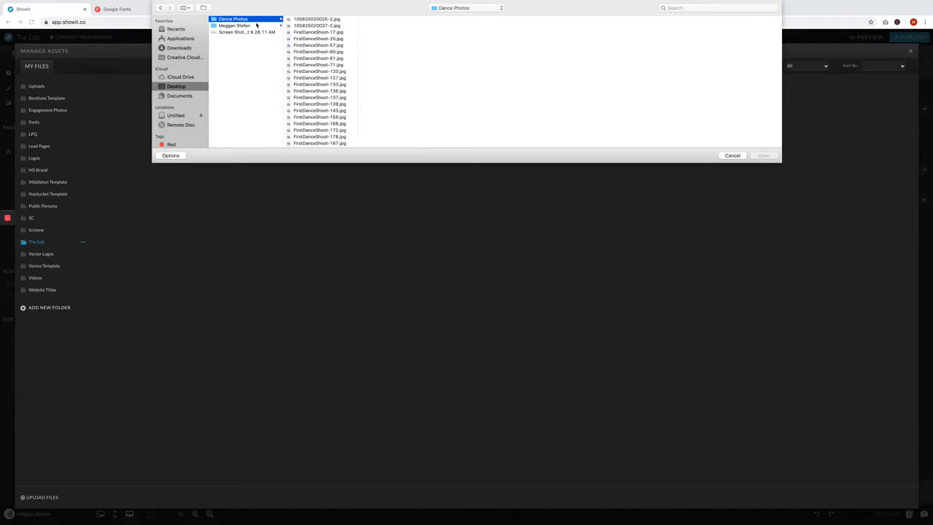
left_click(317, 22)
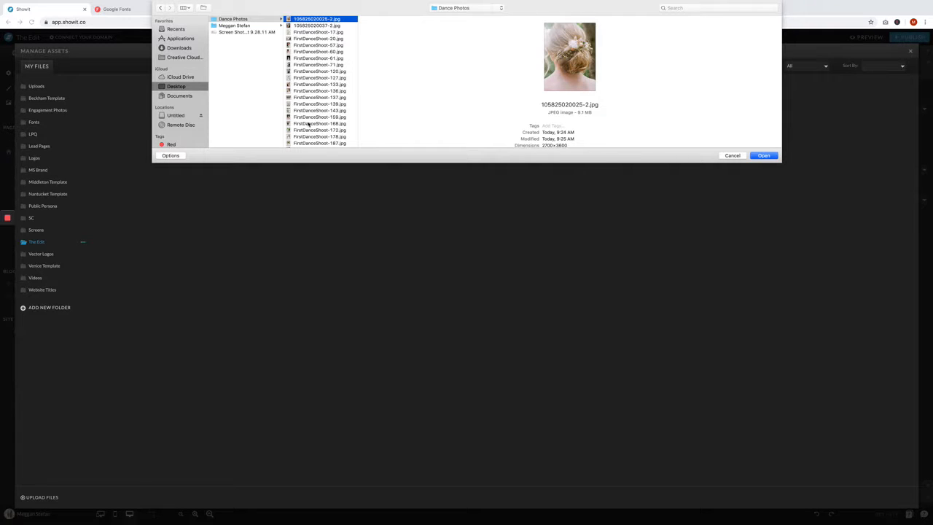
scroll(312, 120, "down", 5)
left_click(310, 145, "shift")
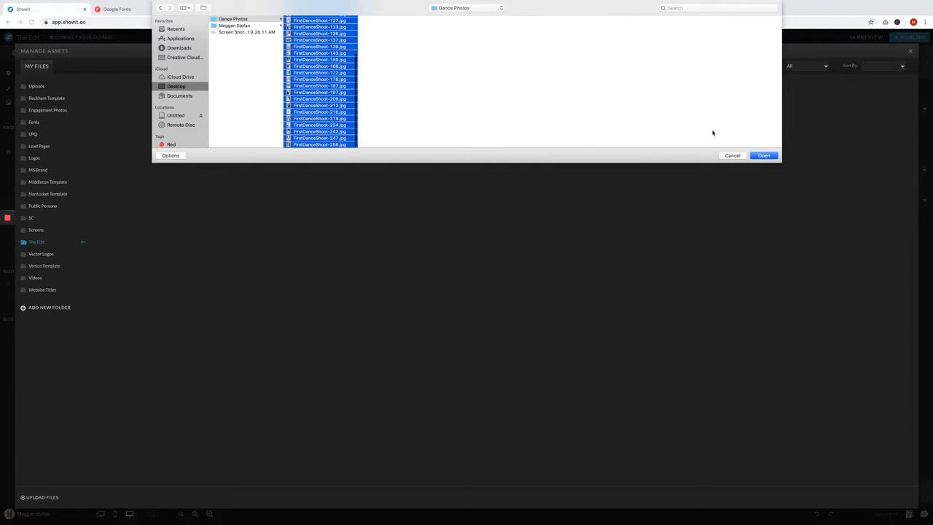
left_click(763, 156)
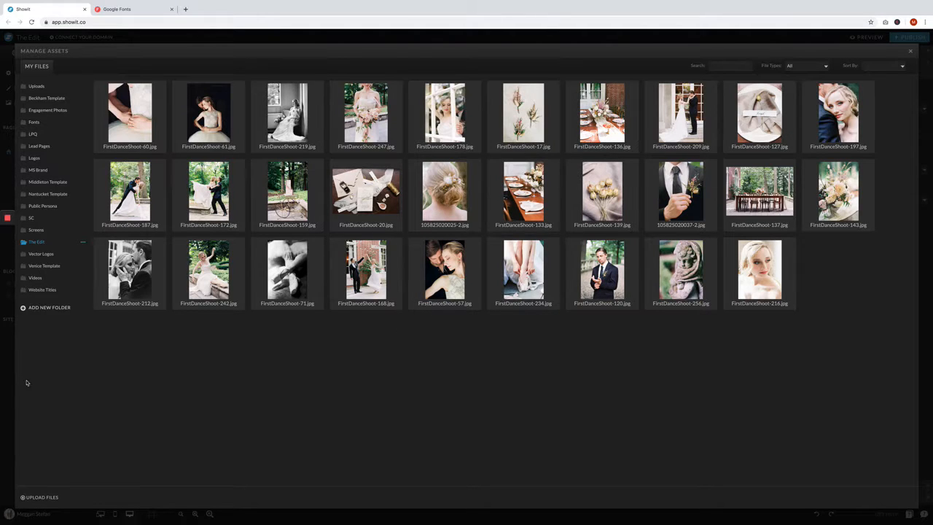
left_click(910, 53)
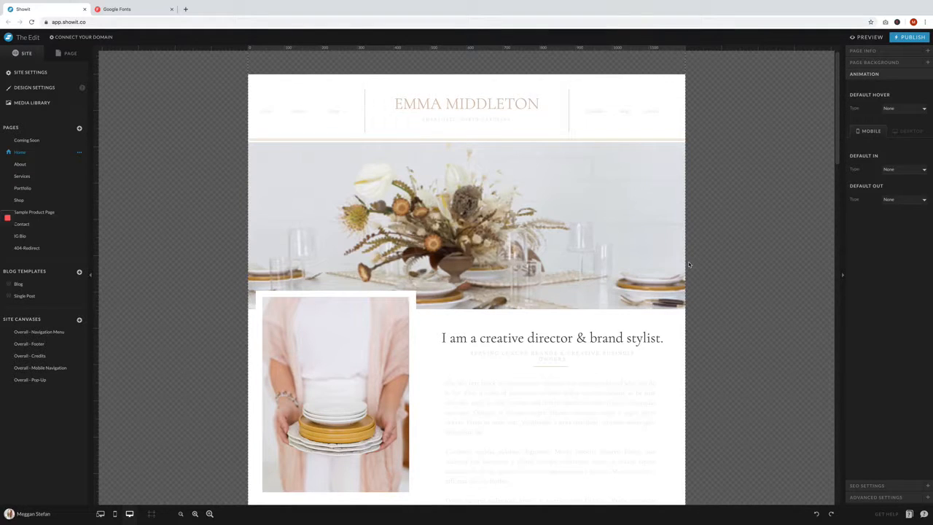
- In the Overall - Navigation Menu canvas, recolor the about, services and shop links with palette color 3
left_click(451, 114)
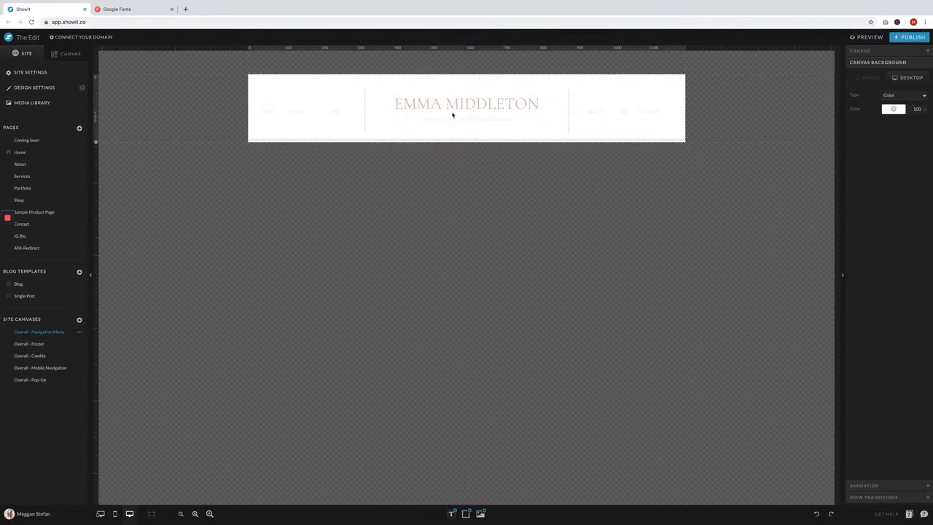
left_click(264, 111)
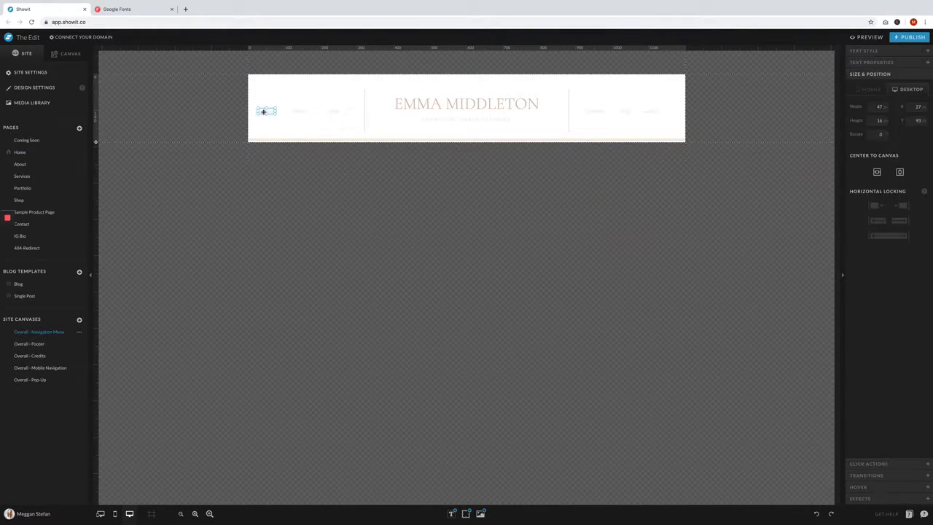
left_click(870, 52)
left_click(894, 97)
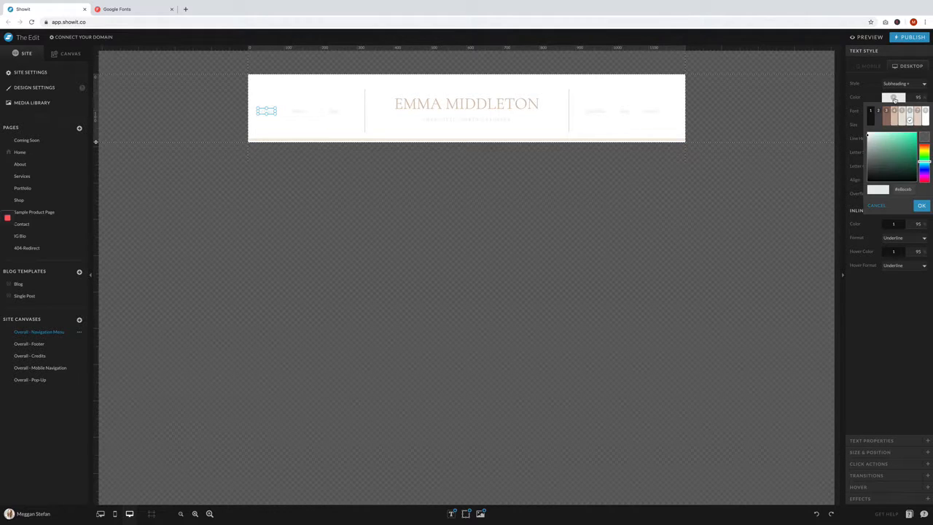
left_click(888, 119)
left_click(298, 111)
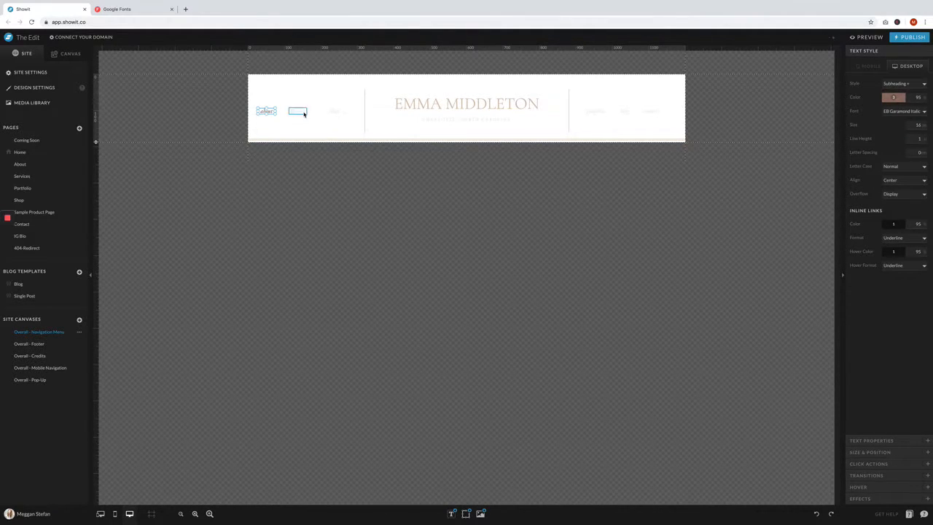
left_click(895, 97)
left_click(888, 119)
left_click(334, 111)
left_click(895, 97)
left_click(888, 119)
- Recolor the portfolio, blog and contact links in the navigation menu with palette color 3
left_click(596, 111)
left_click(895, 96)
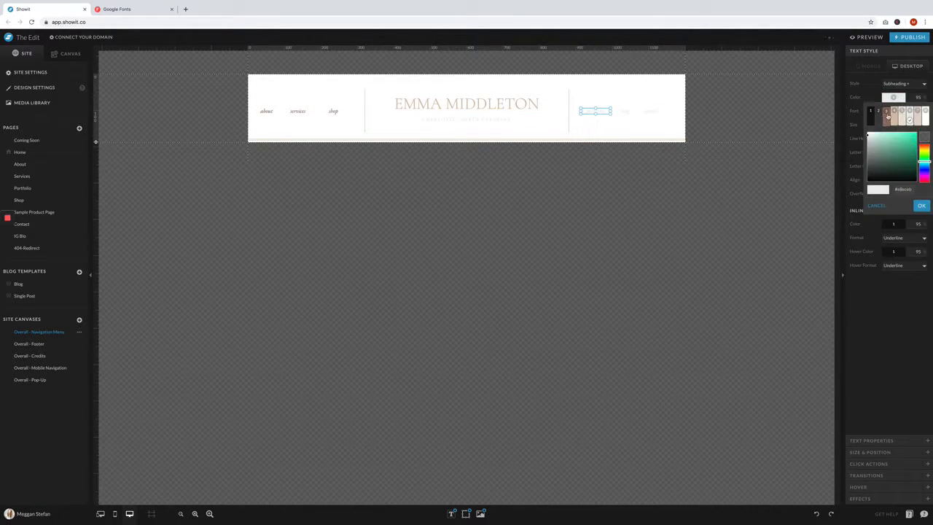
left_click(888, 119)
left_click(624, 111)
left_click(893, 97)
left_click(888, 118)
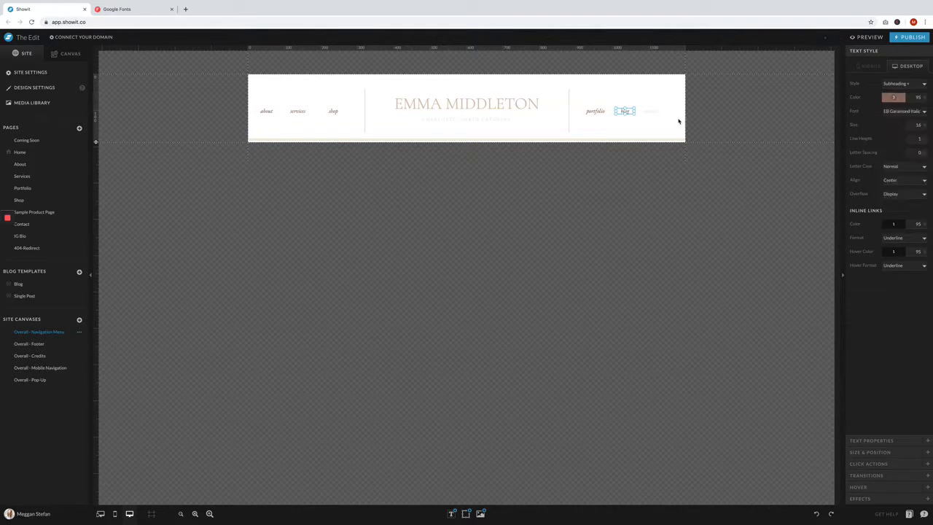
left_click(651, 111)
left_click(901, 101)
left_click(889, 119)
left_click(790, 129)
- Replace the placeholder title in the center of the navigation header with the site owner's full name
double_click(511, 105)
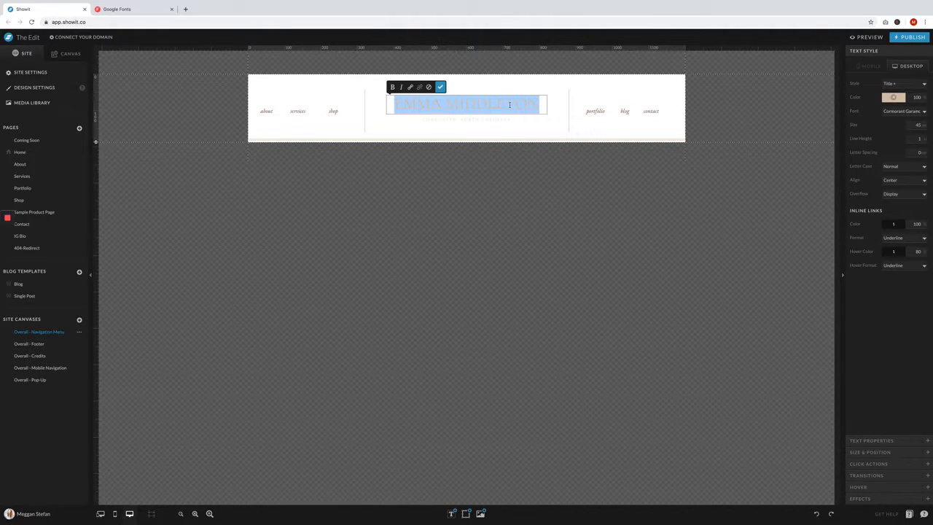
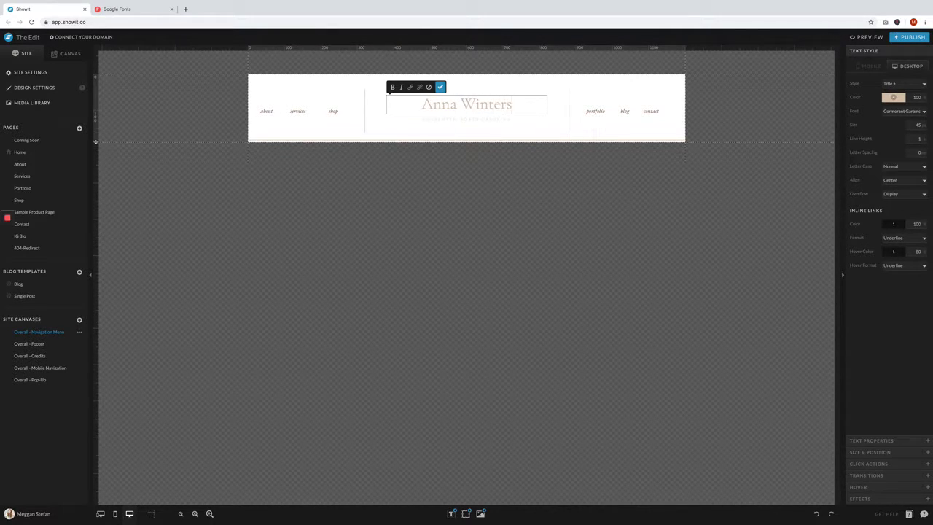
- Replace the header tagline with "Brand and Lifestyle Photography" in palette color 3 and the Didact Gothic Normal font
double_click(508, 121)
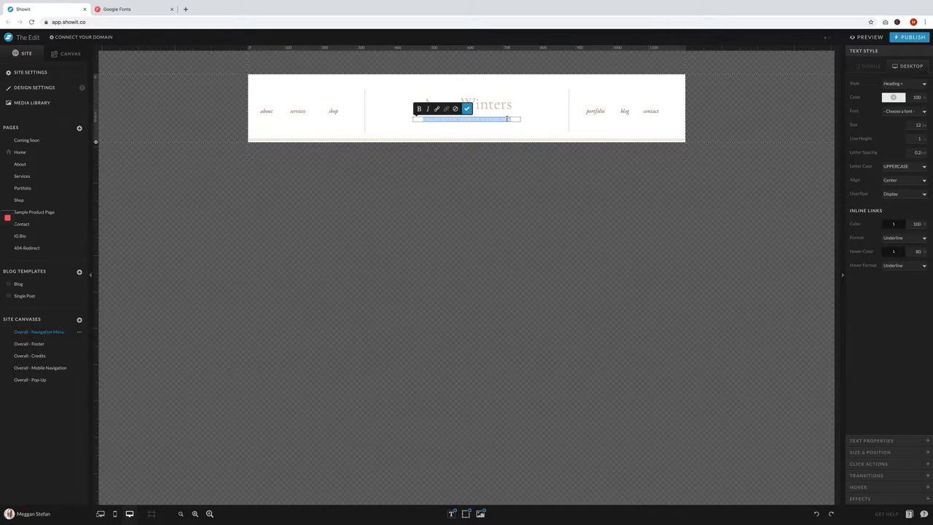
key("BackSpace")
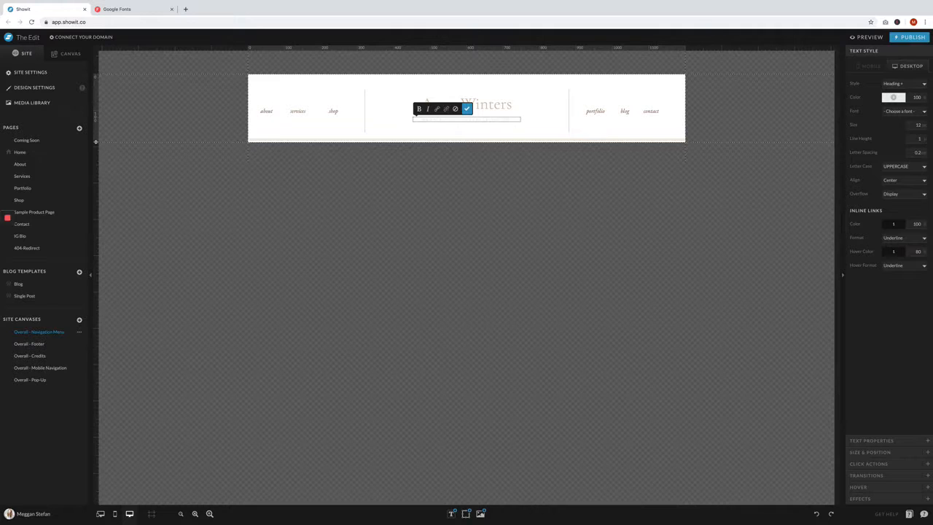
left_click(901, 101)
left_click(895, 115)
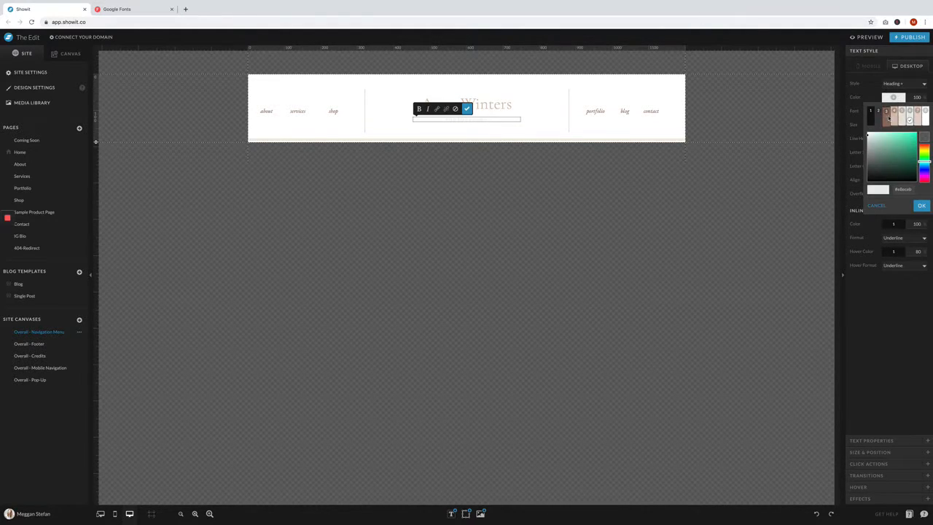
left_click(890, 112)
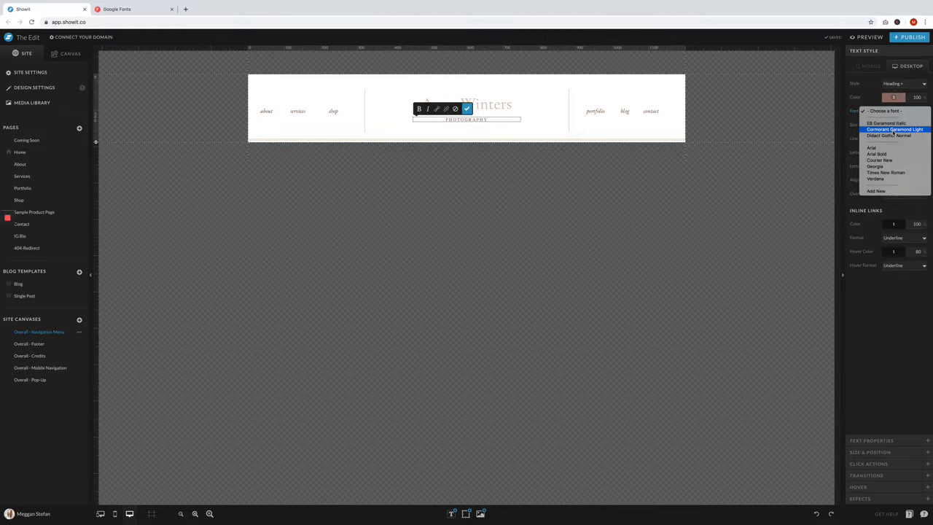
left_click(895, 135)
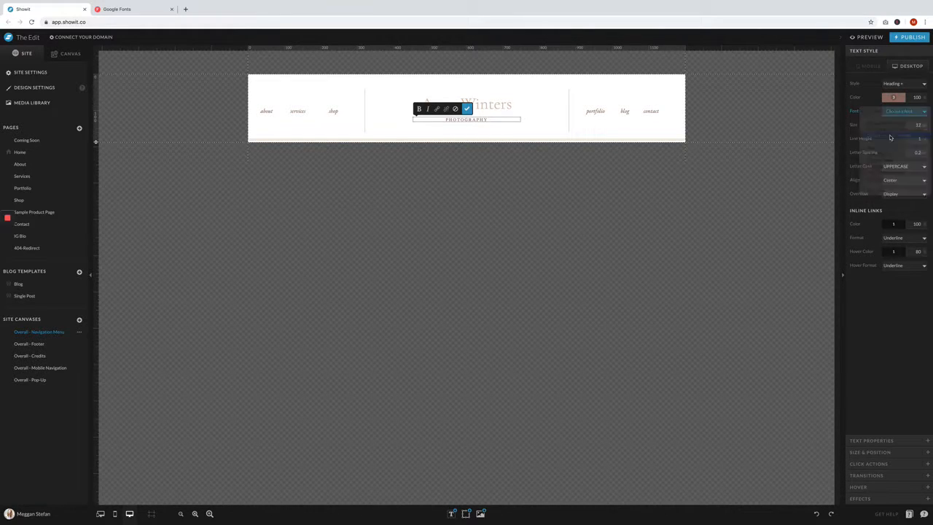
left_click(468, 108)
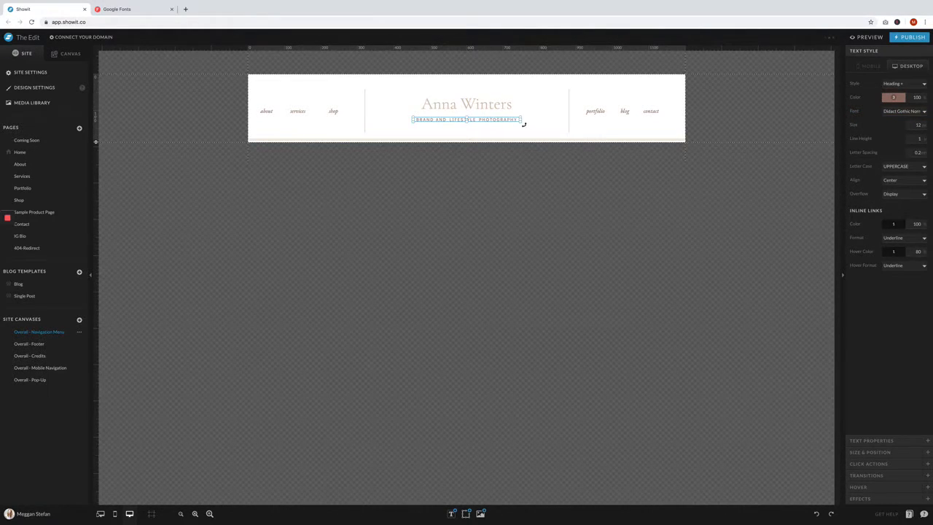
left_click(531, 131)
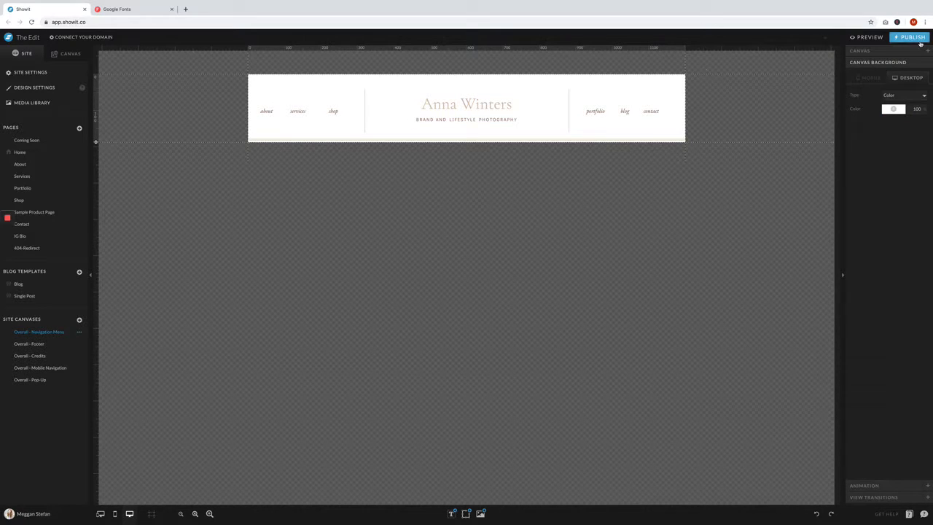
- On the Home page, switch the hero canvas background from video to the image FirstDanceShoot-20.jpg
left_click(33, 151)
left_click(508, 216)
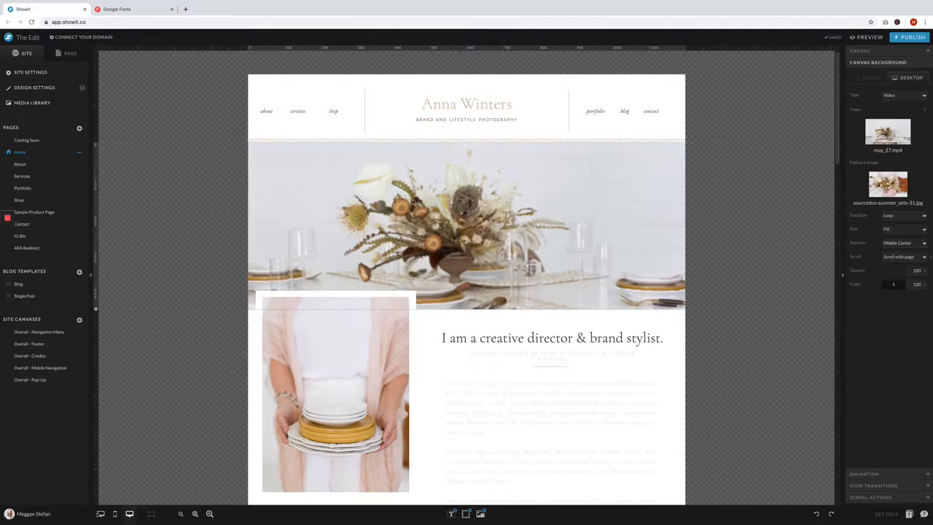
left_click(902, 96)
left_click(901, 90)
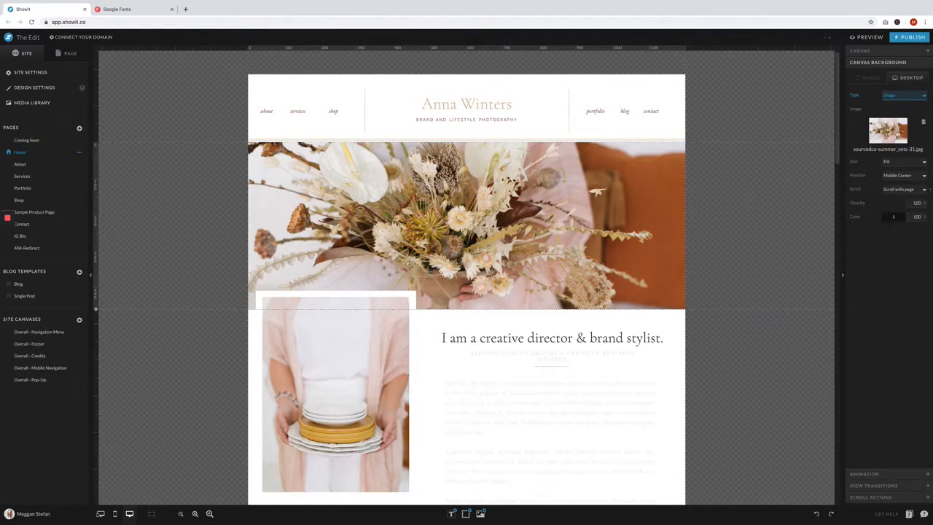
left_click(892, 124)
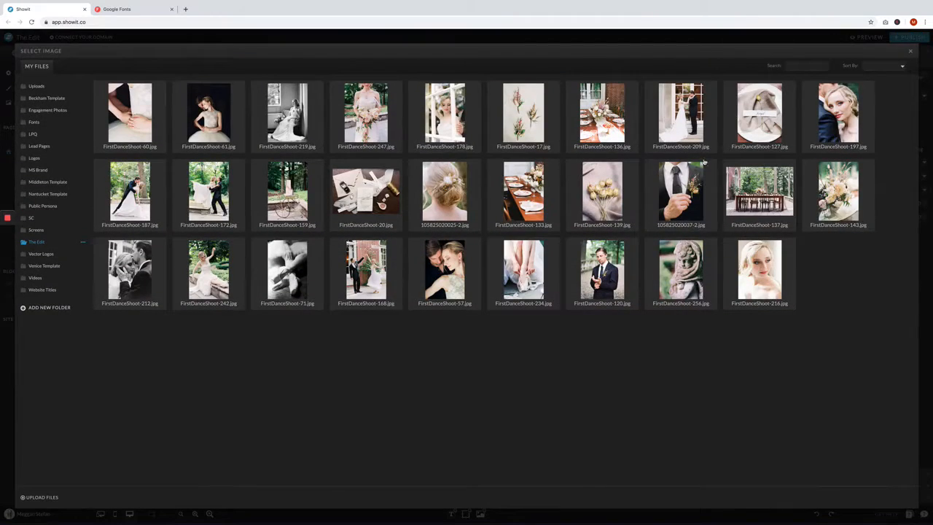
left_click(348, 192)
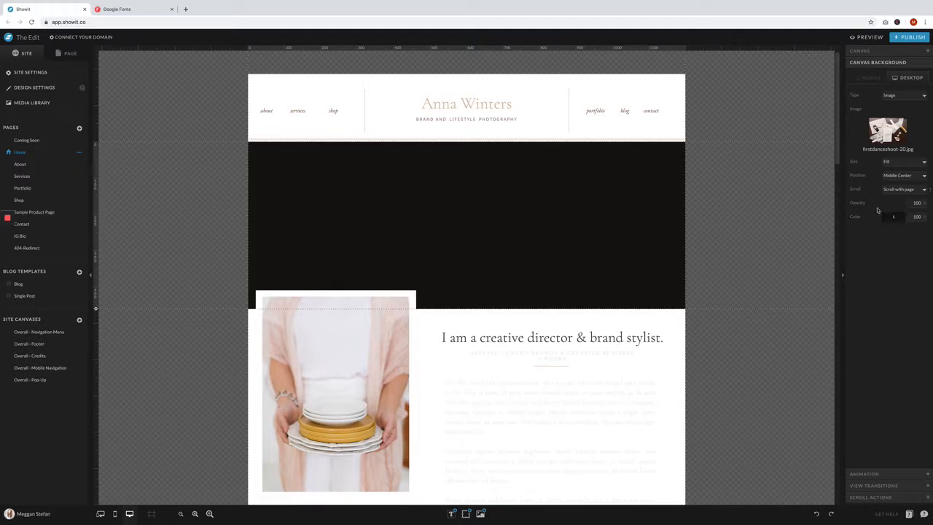
- Replace the intro section's photo of stacked plates with FirstDanceShoot-216.jpg from The Edit folder
scroll(645, 263, "down", 1)
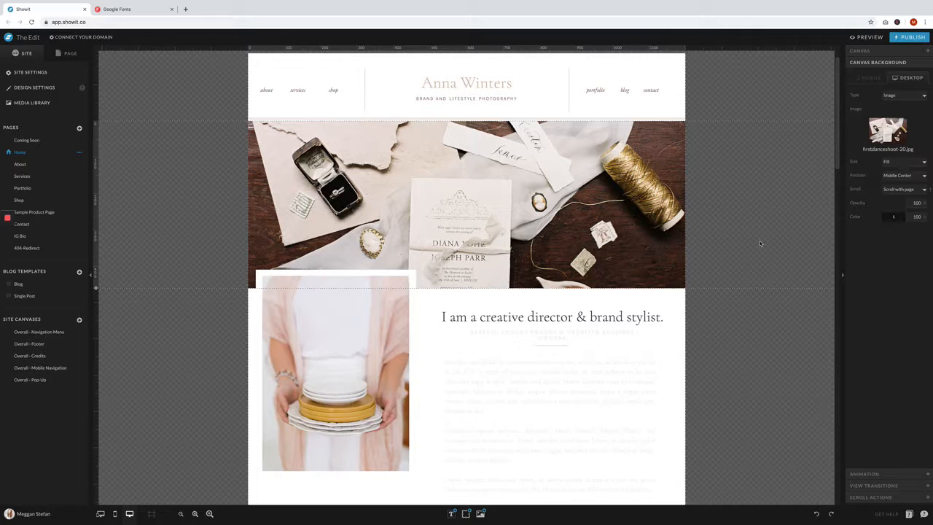
scroll(760, 242, "down", 3)
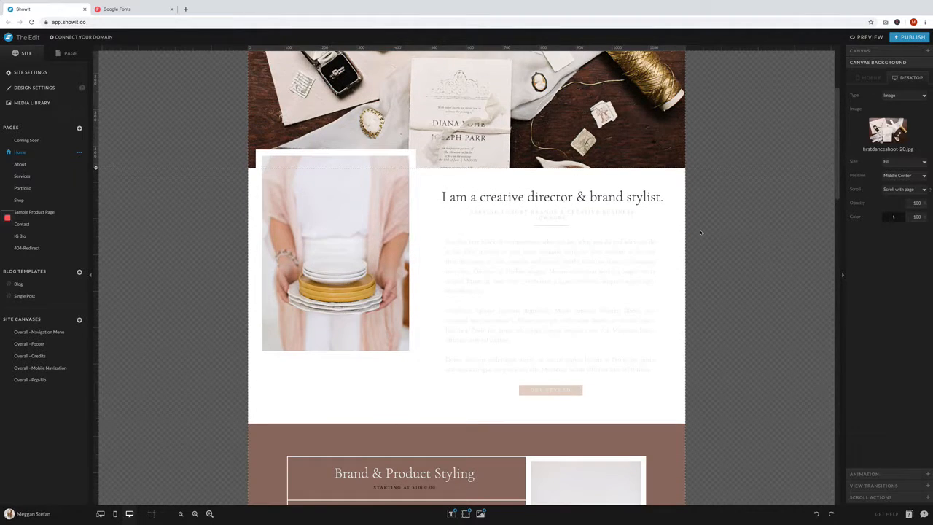
left_click(346, 195)
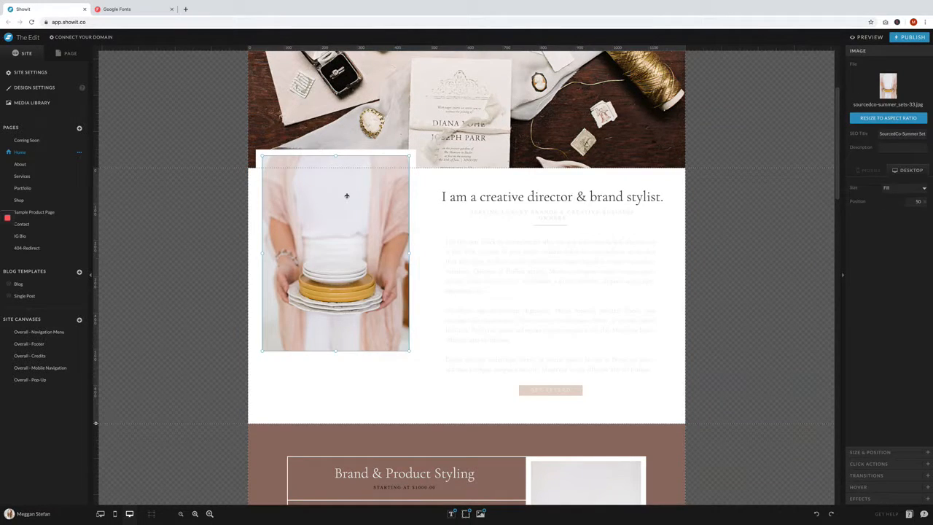
double_click(346, 196)
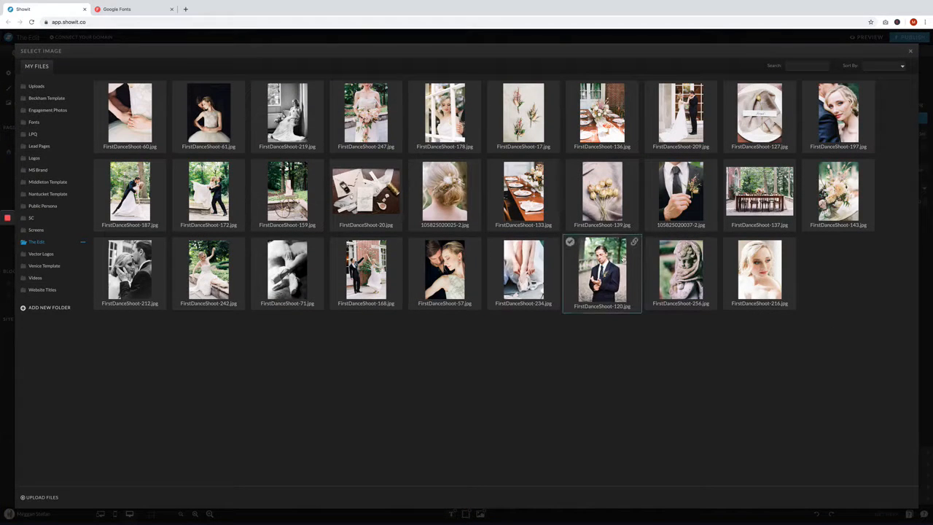
left_click(760, 268)
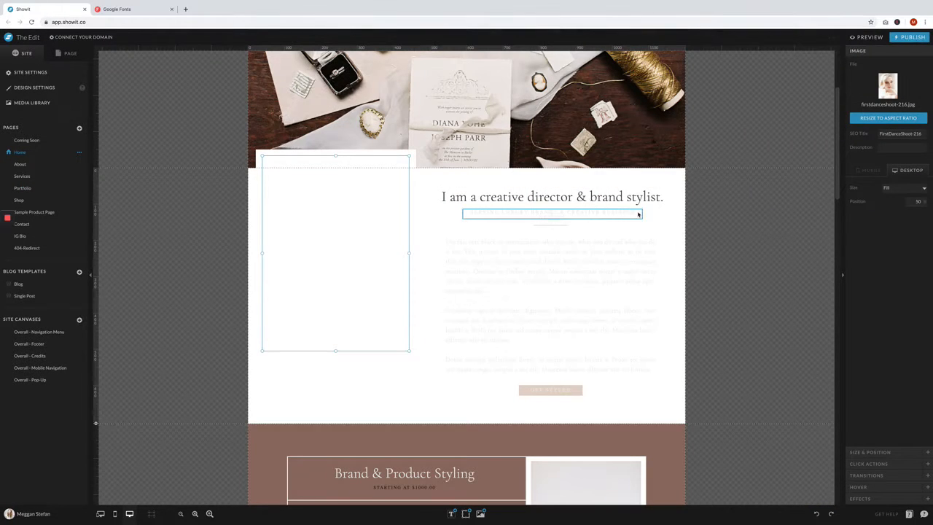
- Replace the intro heading's text with "I capture meaningful moments on film."
double_click(637, 198)
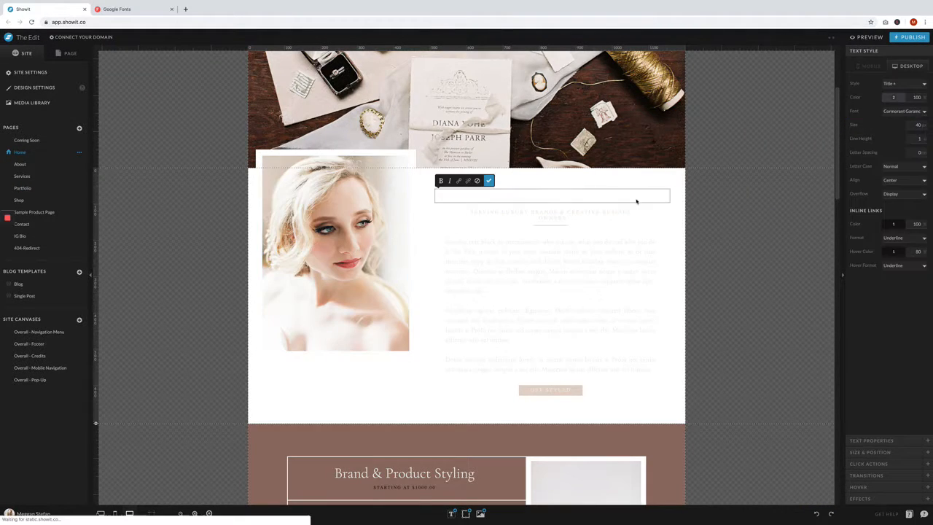
key("BackSpace")
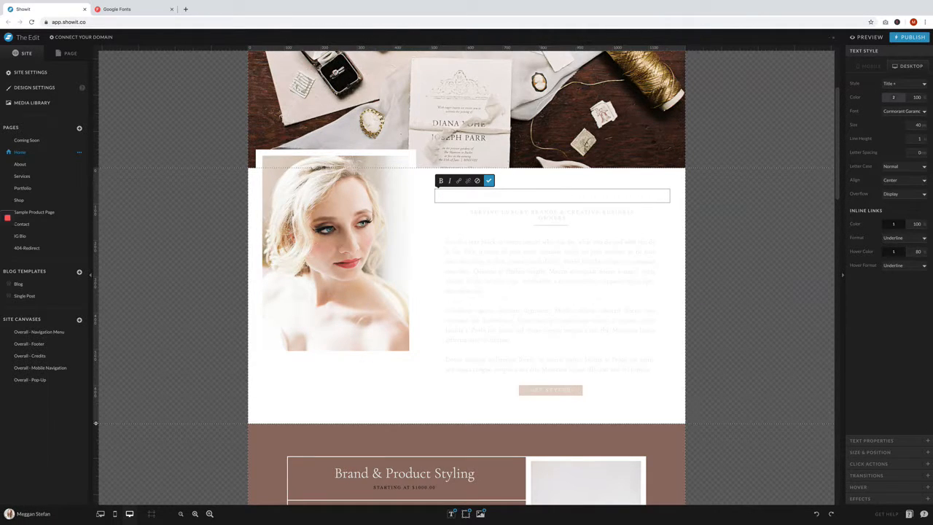
type("I capture meaningful m")
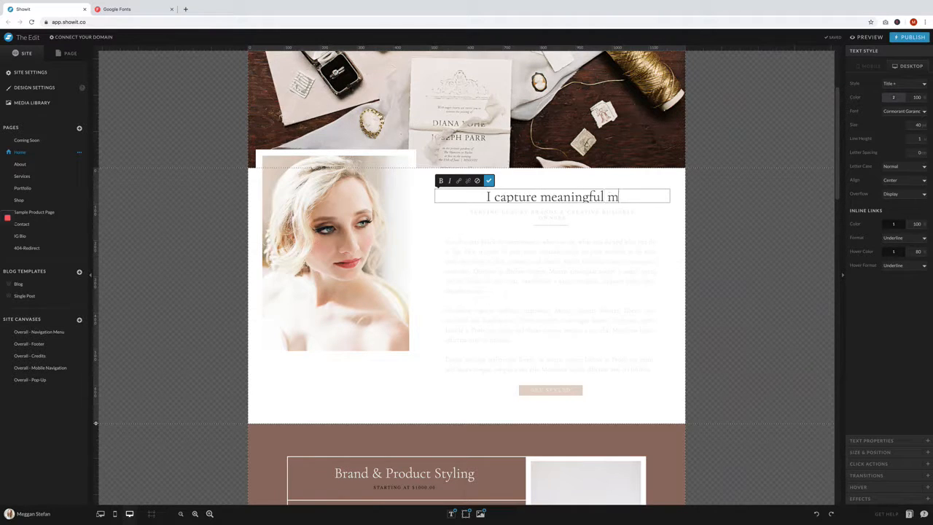
type("oments on film.")
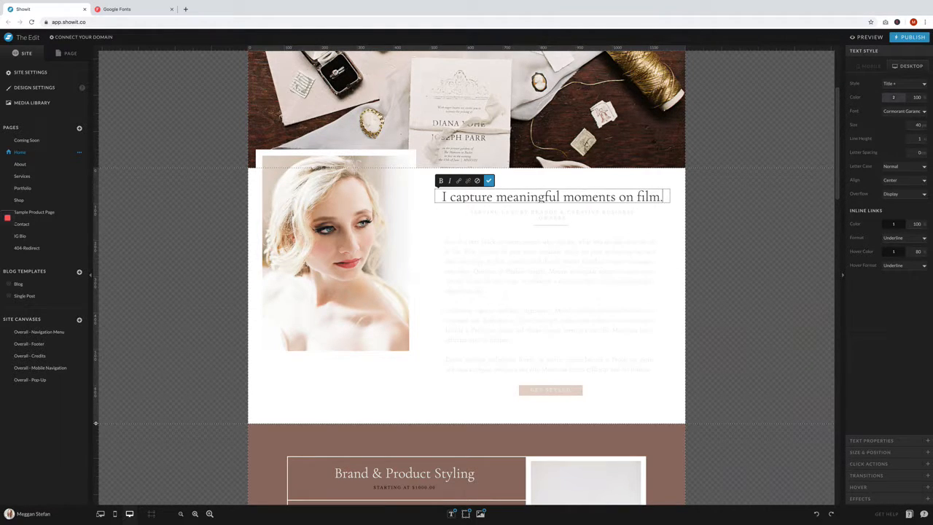
- Try the Didact Gothic Normal font on the intro heading and switch it back to Cormorant Garamond Light
left_click(909, 111)
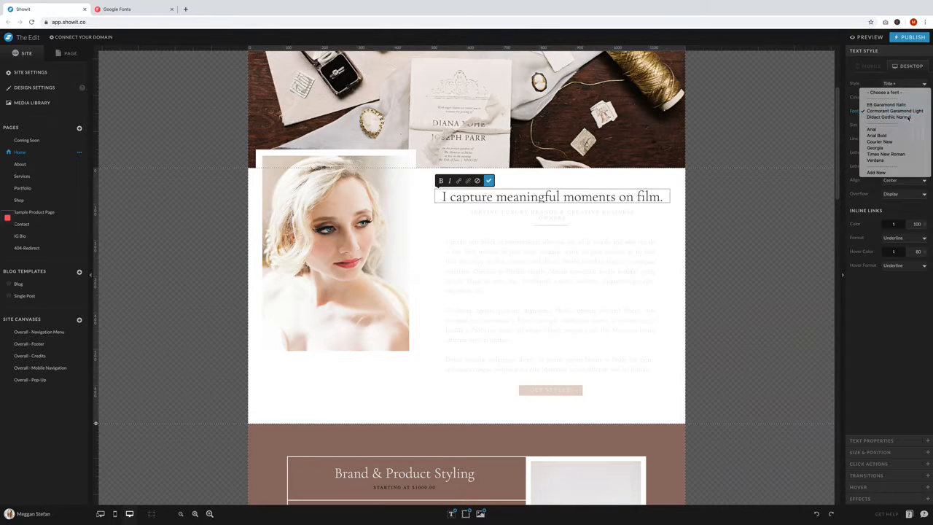
left_click(909, 117)
left_click(907, 112)
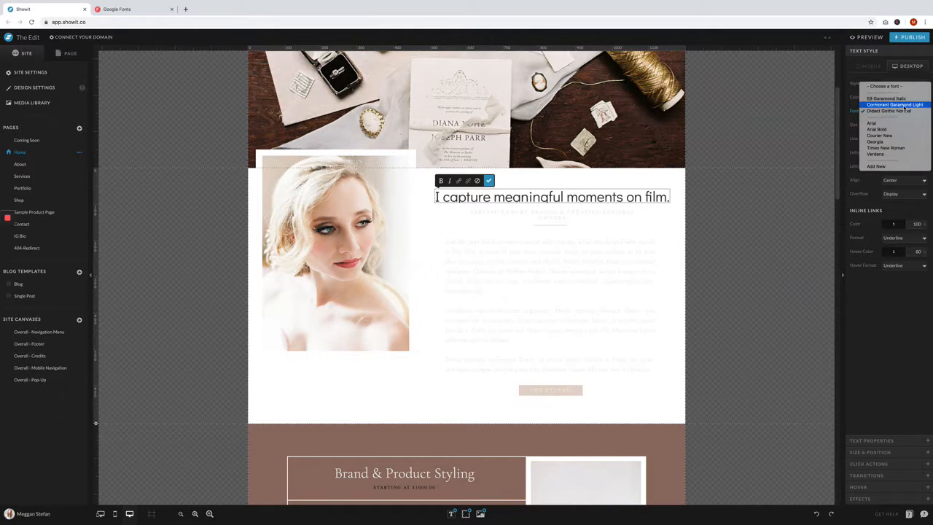
left_click(907, 104)
- Set the subheading below the intro heading to the Didact Gothic Normal font and palette color 3
left_click(578, 214)
left_click(904, 111)
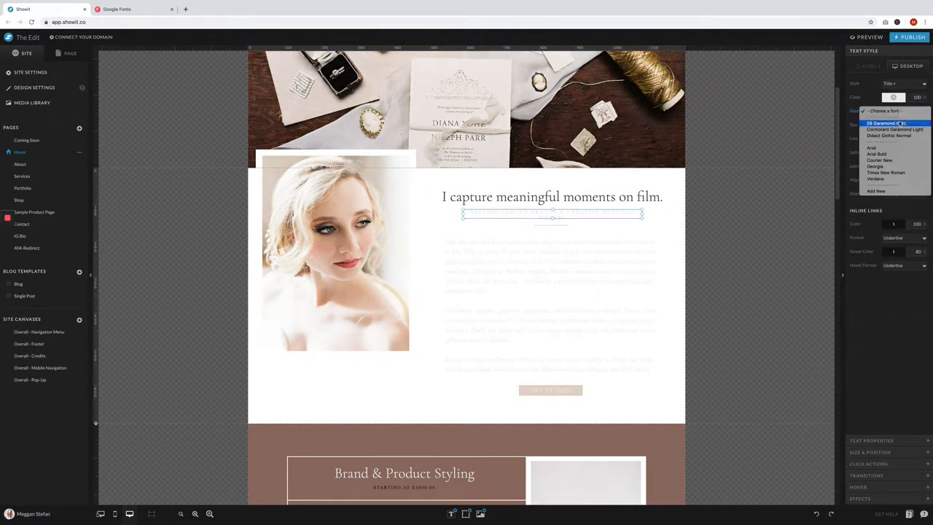
left_click(895, 136)
left_click(894, 97)
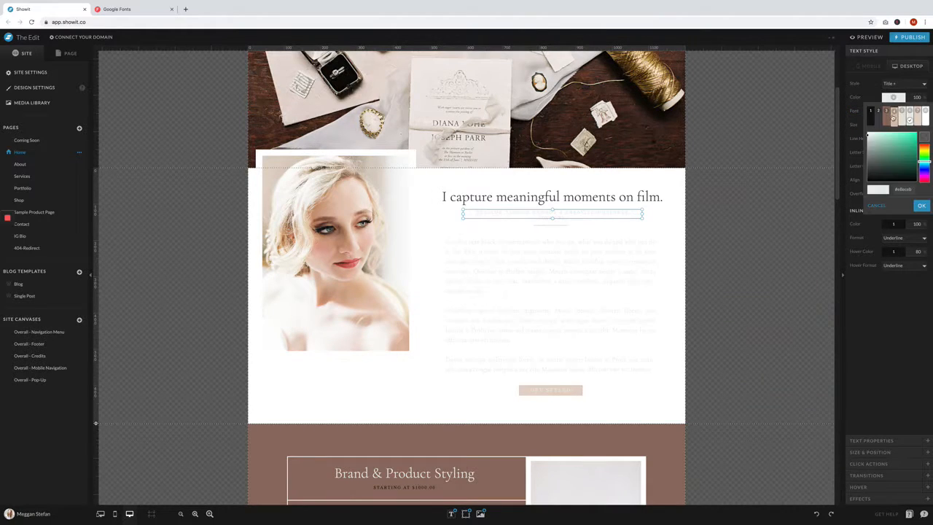
left_click(888, 118)
- Replace the intro subheading's text with "SERVING CLIENTS IN NORTHERN VIRGINIA AND BEYOND"
double_click(576, 214)
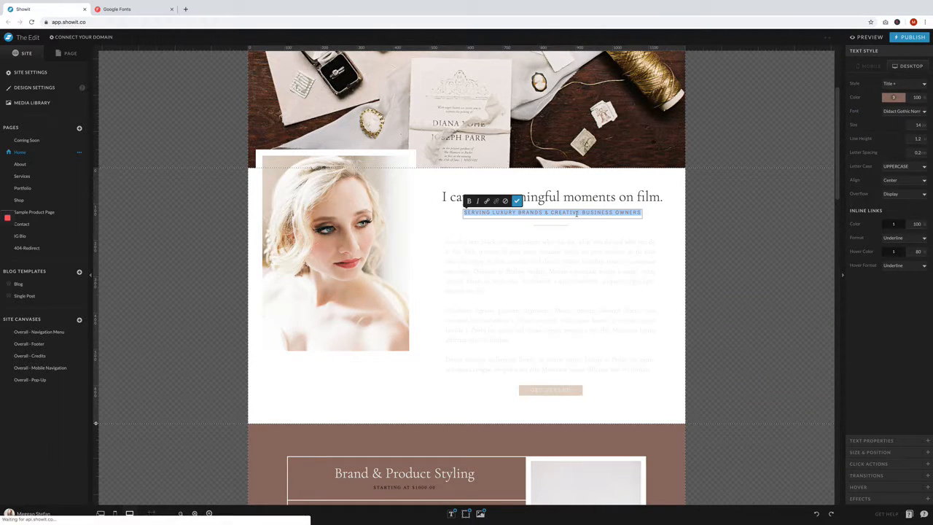
type("SER")
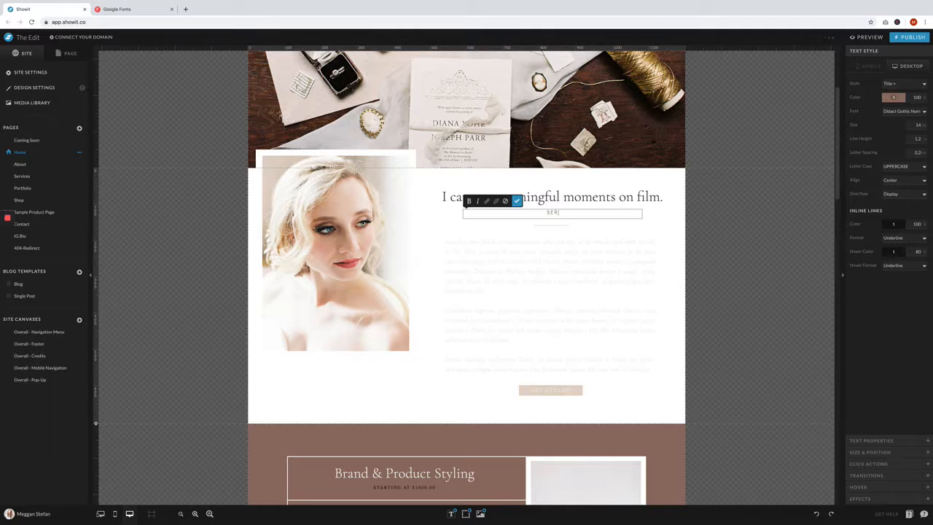
type("VING CLIENTS IN NORTHERN VIRGINIA AND BEYOND")
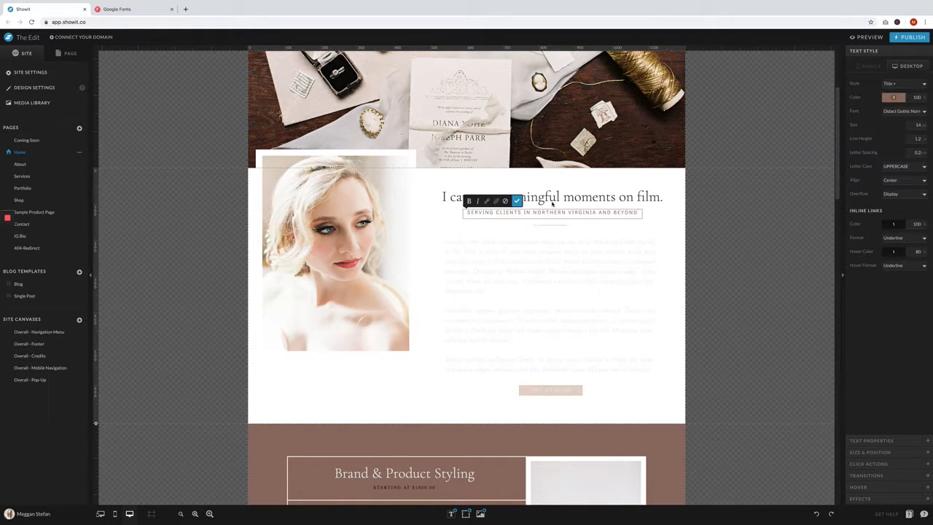
left_click(520, 202)
- Recolor the intro section's body paragraphs with palette color 2
left_click(605, 248)
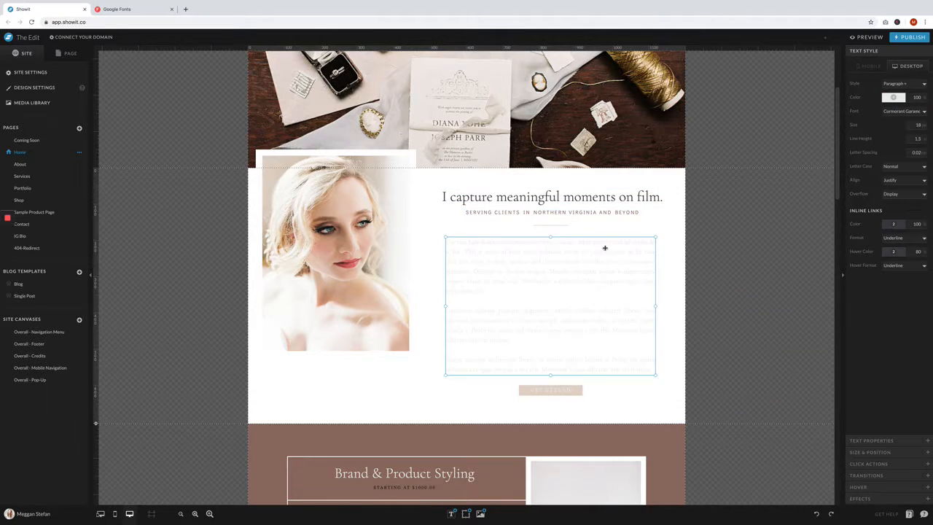
left_click(892, 97)
left_click(878, 113)
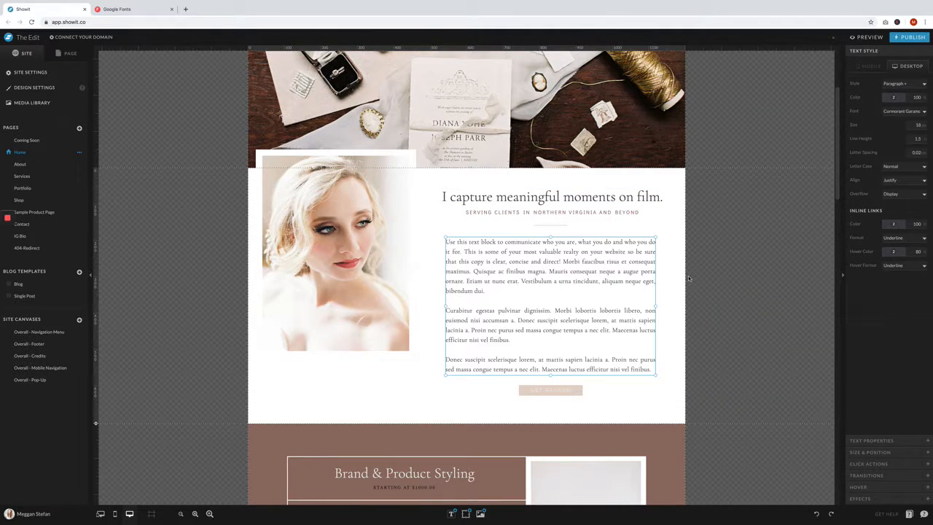
left_click(689, 278)
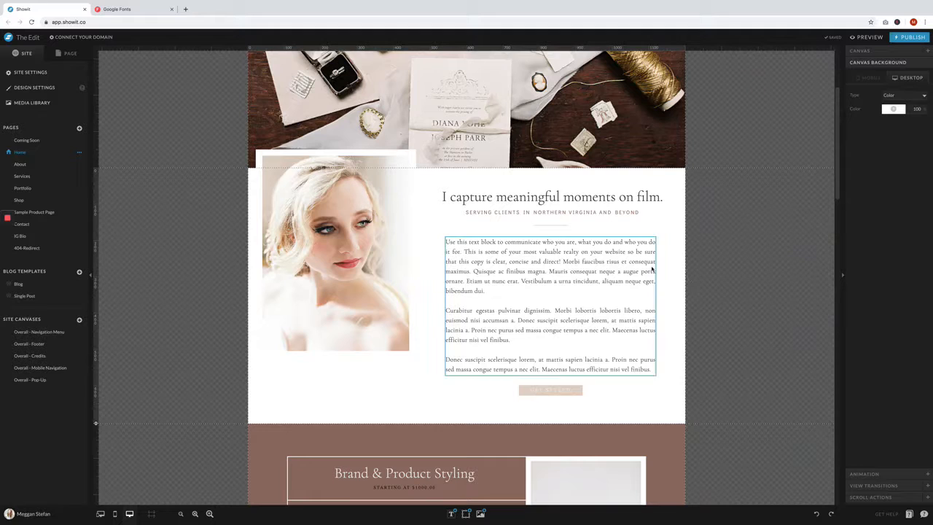
- Set the Get Styled button's text to the Didact Gothic Normal font and palette color 2
scroll(706, 269, "down", 1)
left_click(568, 305)
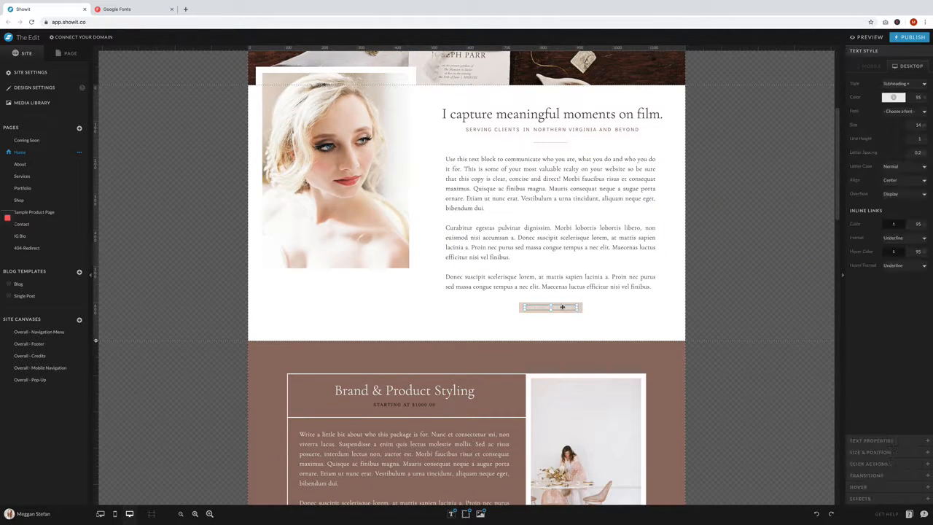
left_click(897, 112)
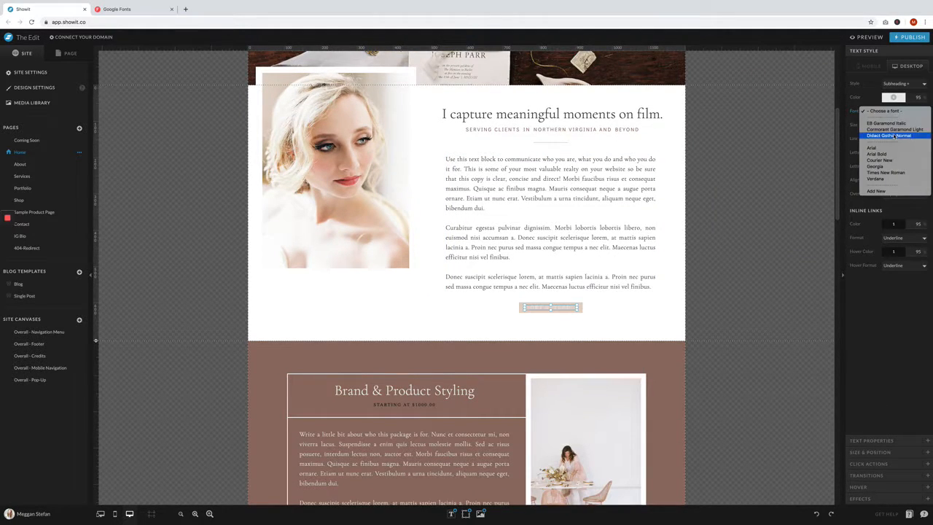
left_click(892, 100)
left_click(893, 98)
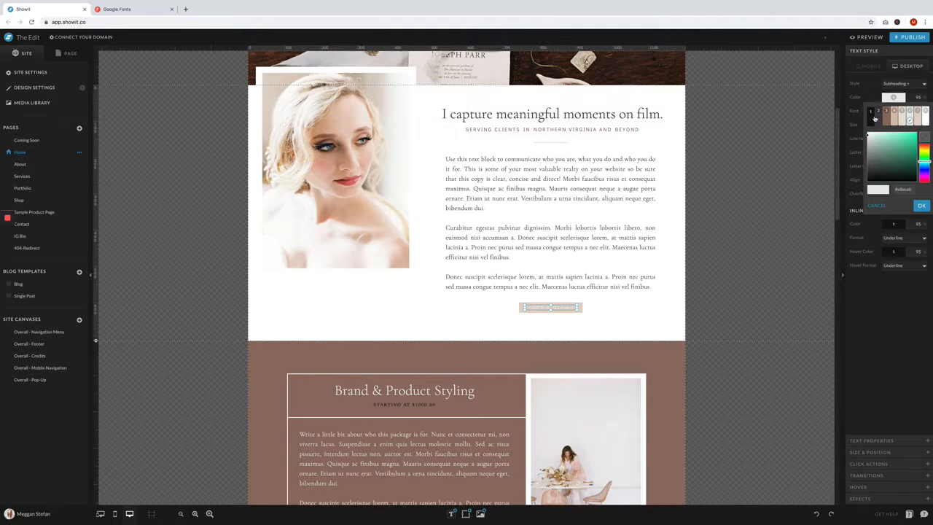
left_click(879, 113)
left_click(715, 254)
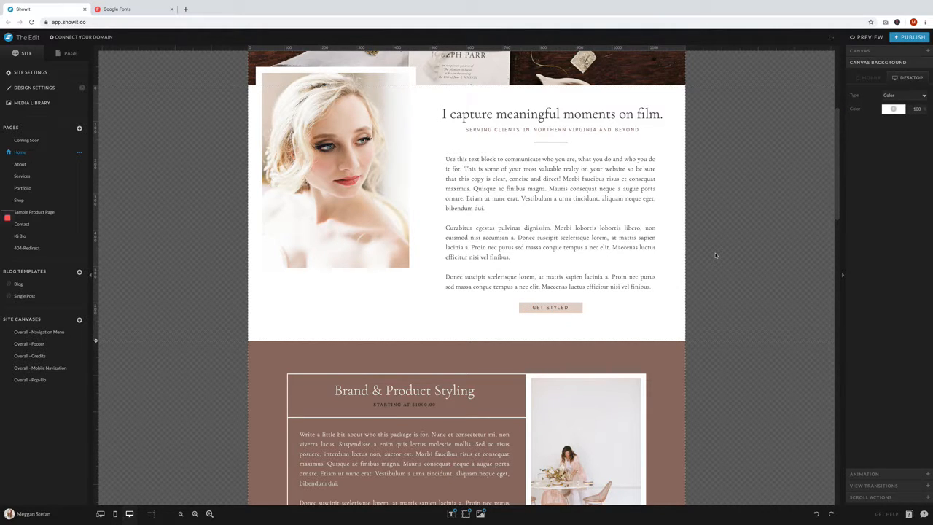
scroll(716, 255, "up", 1)
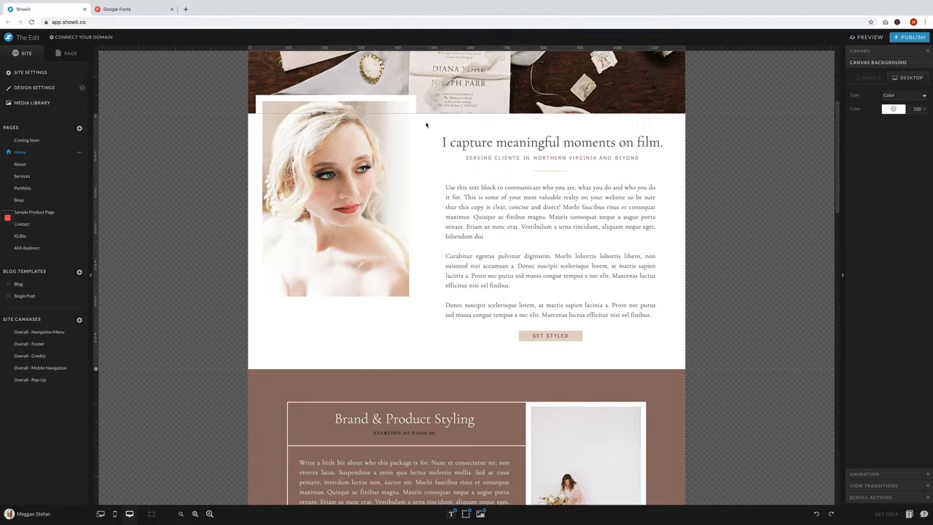
- Try a slight nudge of the framed portrait in the intro section, and undo the move
left_click(368, 139)
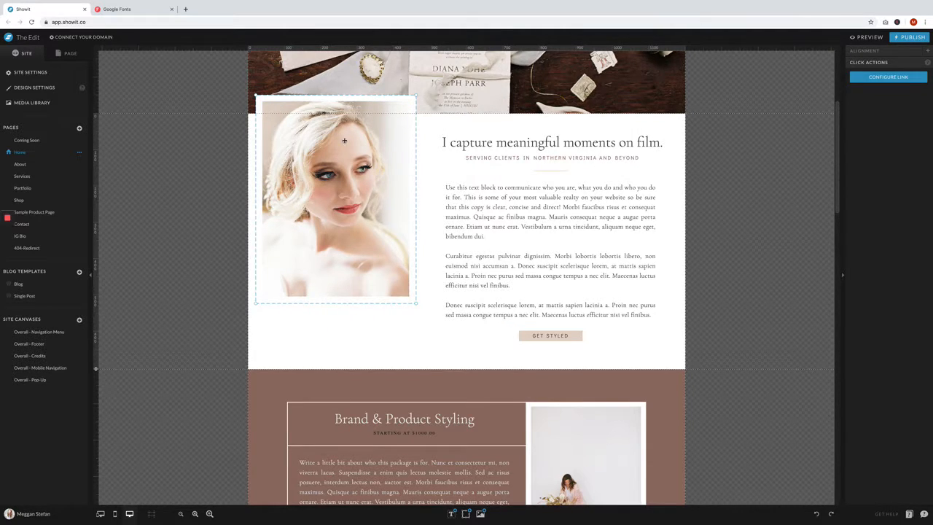
mouse_move(344, 140)
left_mouse_down()
mouse_move(609, 137)
mouse_move(339, 138)
mouse_move(350, 138)
left_mouse_up()
left_click(816, 513)
left_click(724, 199)
- Review how the header, hero image and intro section look together on the Home page
scroll(725, 199, "up", 5)
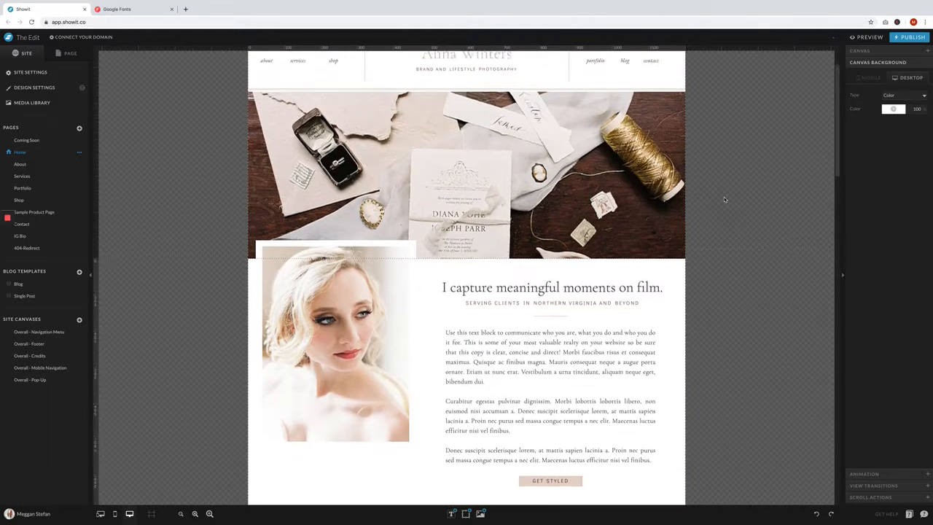
scroll(724, 199, "down", 1)
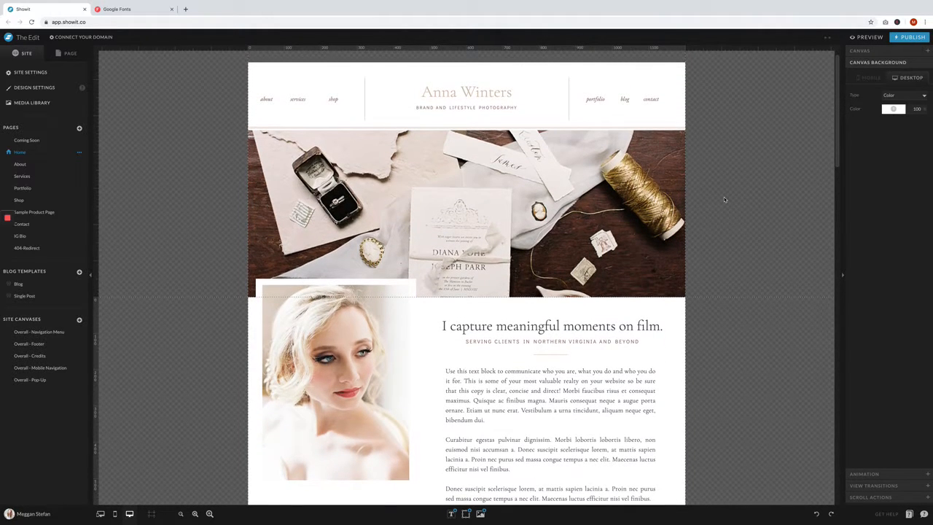
scroll(724, 199, "down", 3)
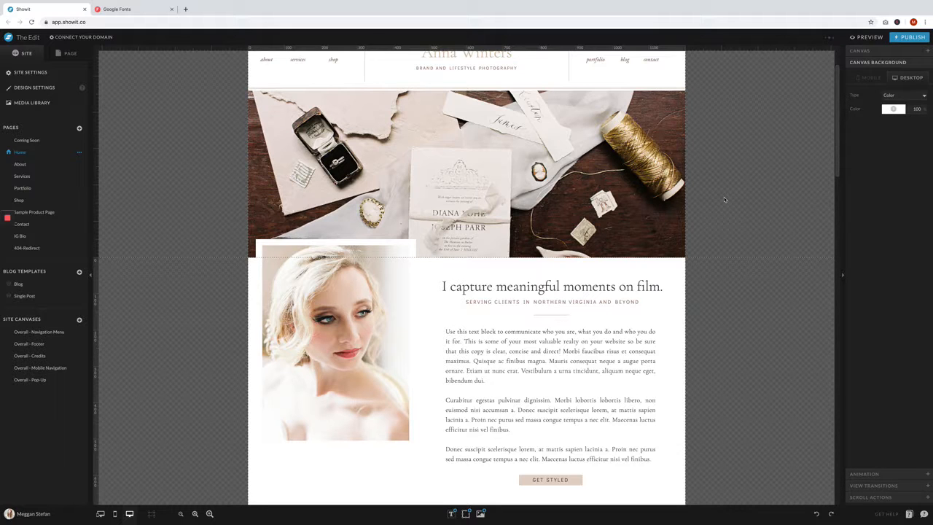
scroll(725, 199, "down", 6)
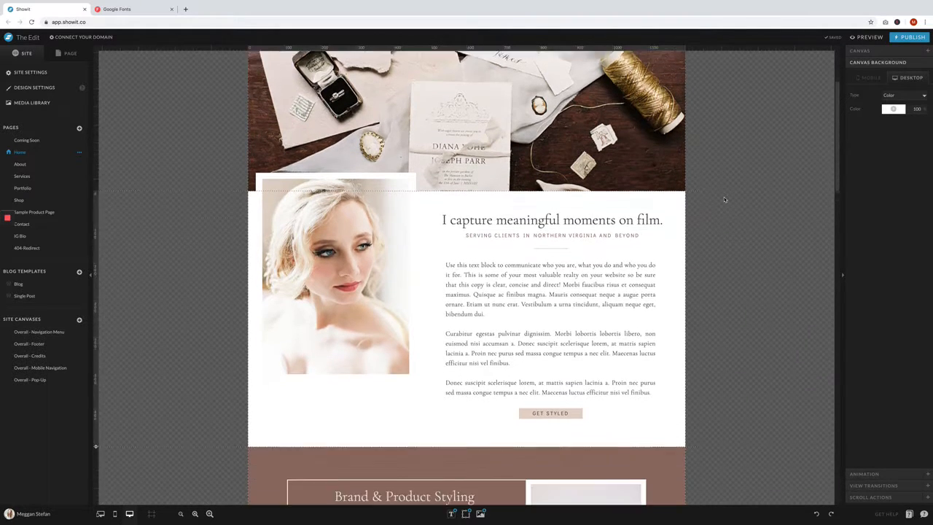
scroll(723, 197, "up", 5)
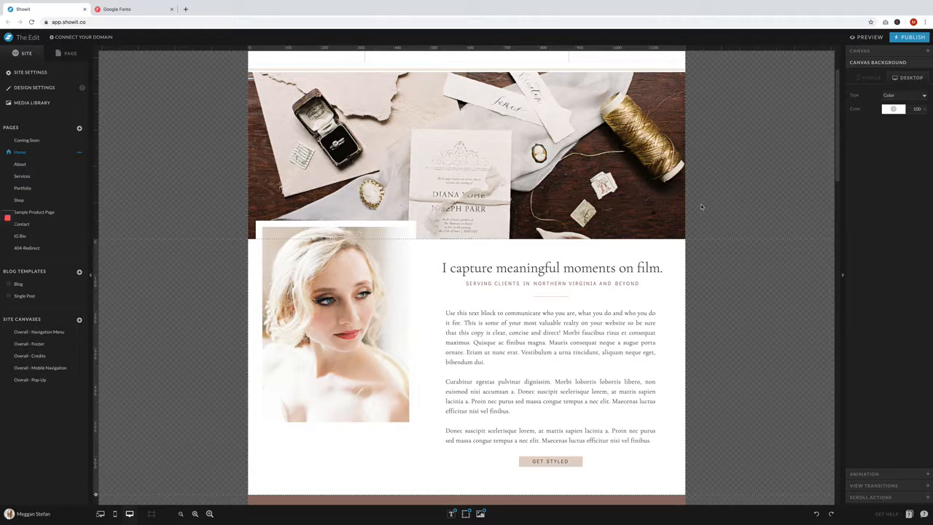
scroll(701, 206, "up", 3)
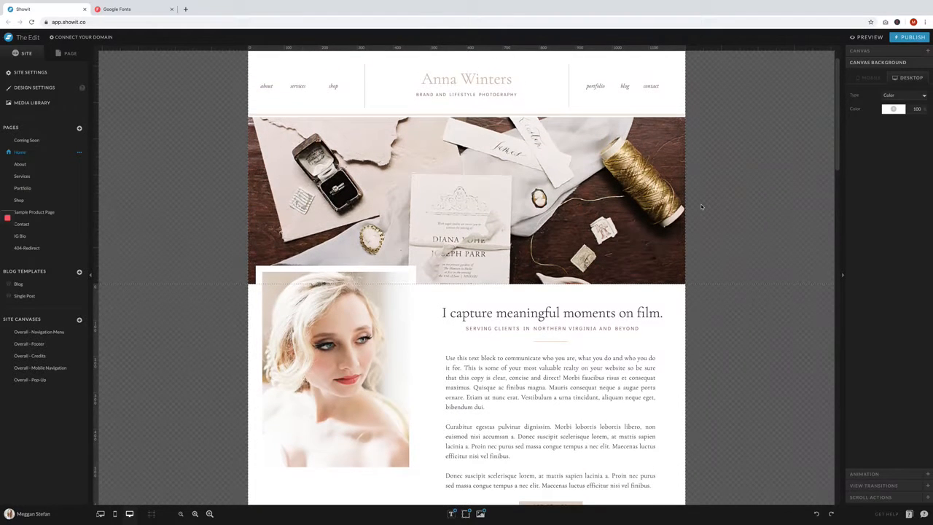
scroll(702, 207, "down", 8)
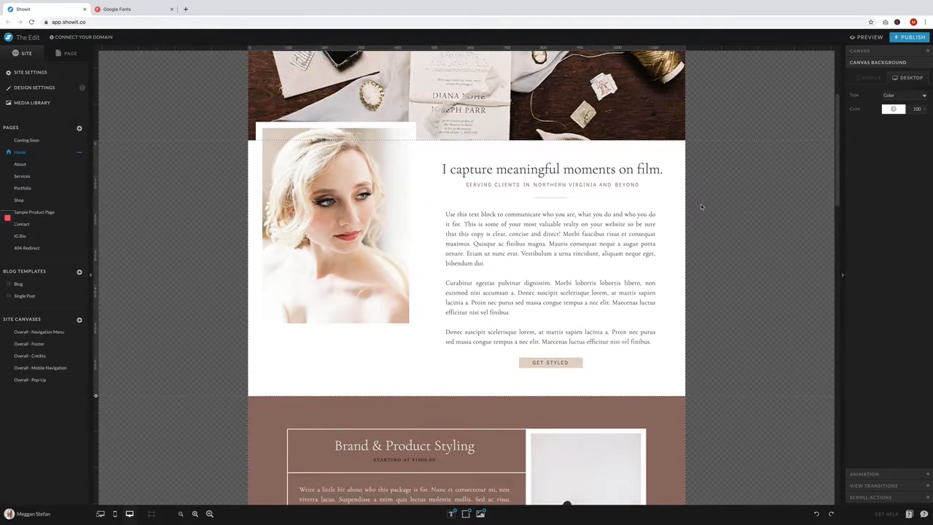
- Replace the intro section's heading text with "Welcome"
left_click(624, 149)
double_click(624, 148)
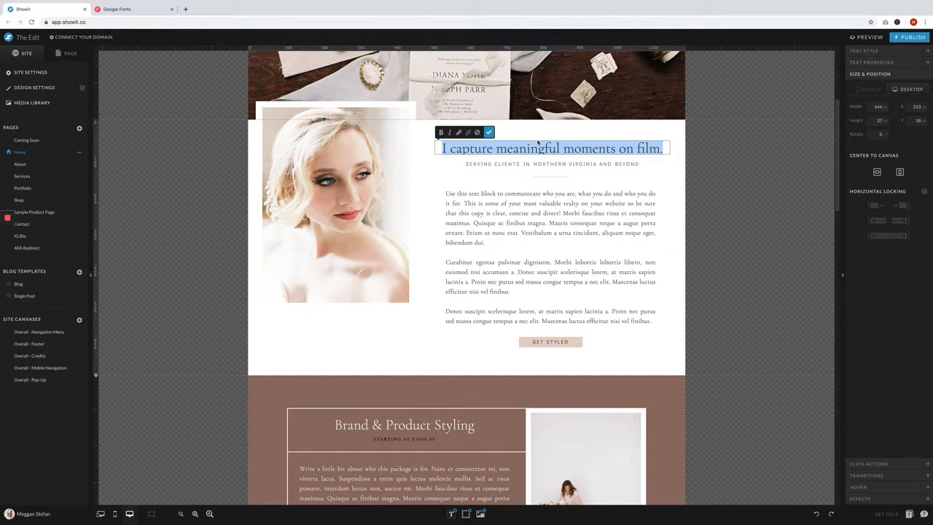
key("Escape")
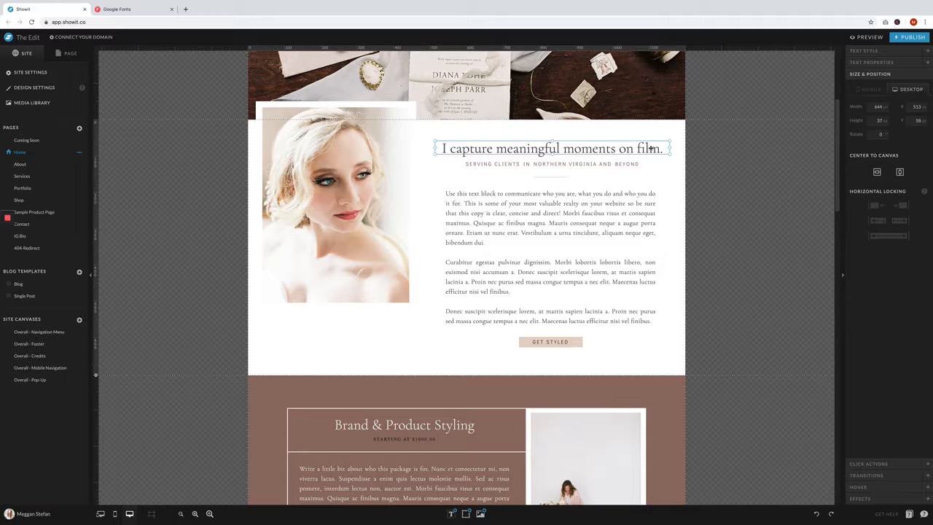
double_click(651, 148)
key("BackSpace")
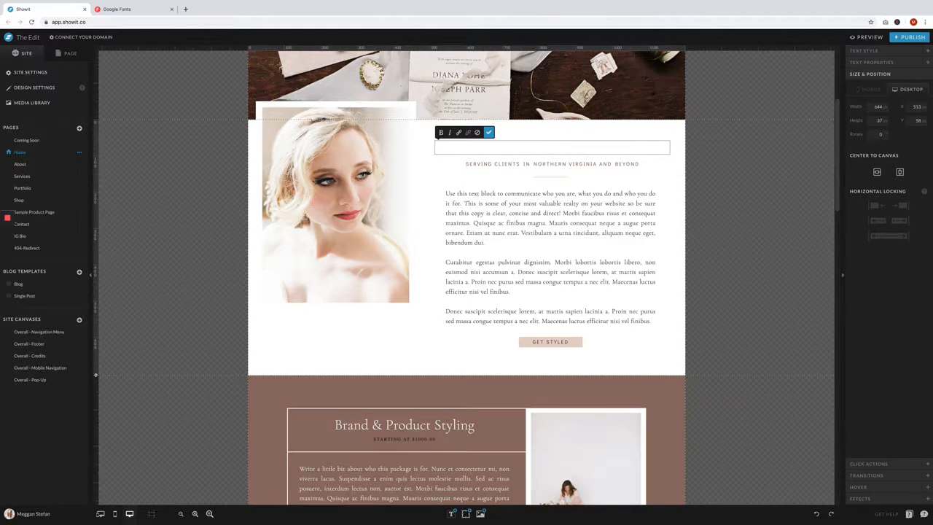
type("Welcome")
- Set the text size of the Welcome heading to 60
left_click(908, 51)
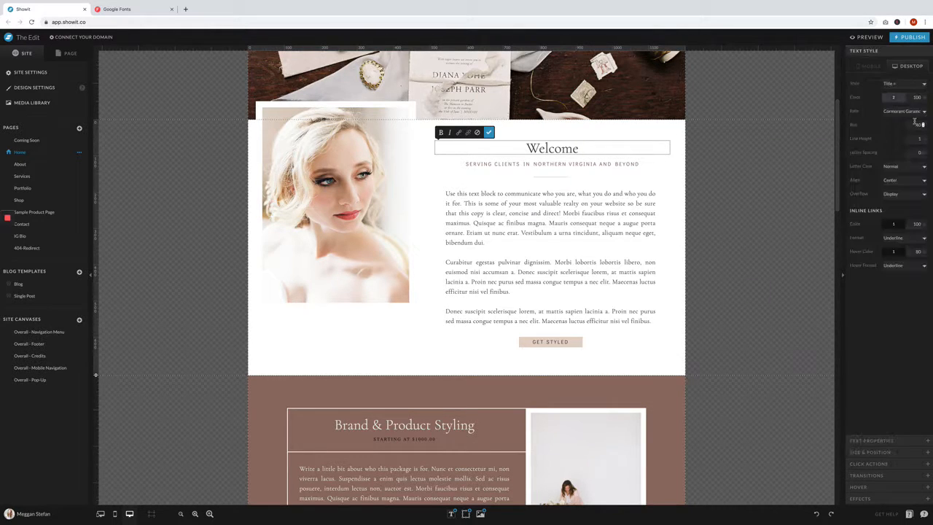
type("60")
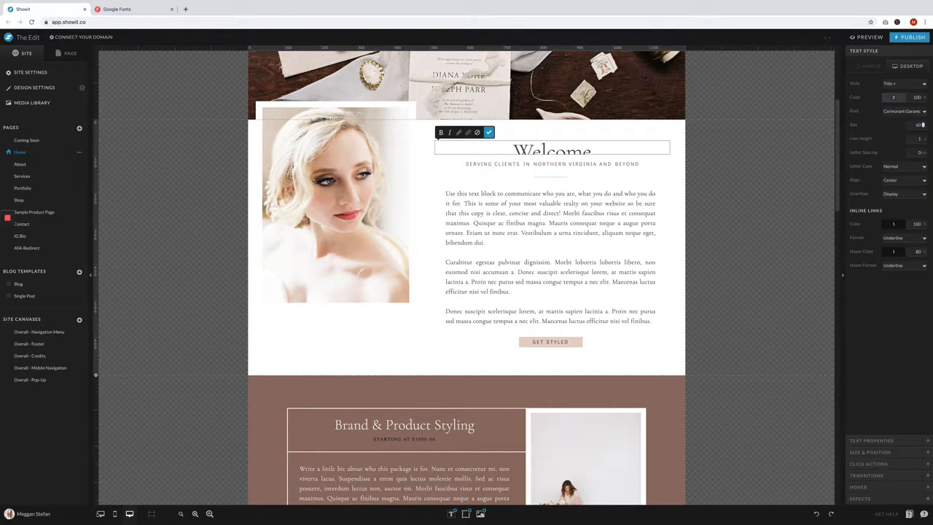
left_click(705, 206)
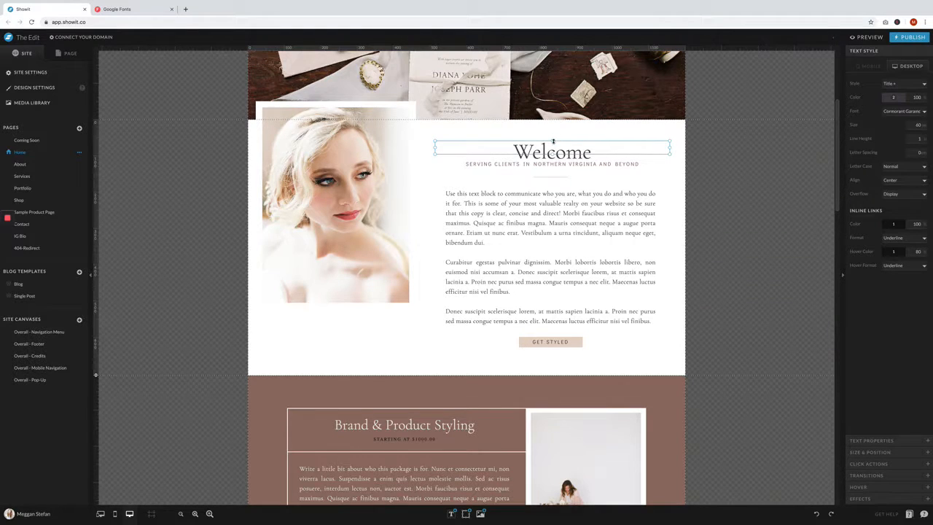
- Make the Welcome heading's text box taller and narrower, and place it overlapping the portrait's edge
left_click_drag(553, 141, 553, 133)
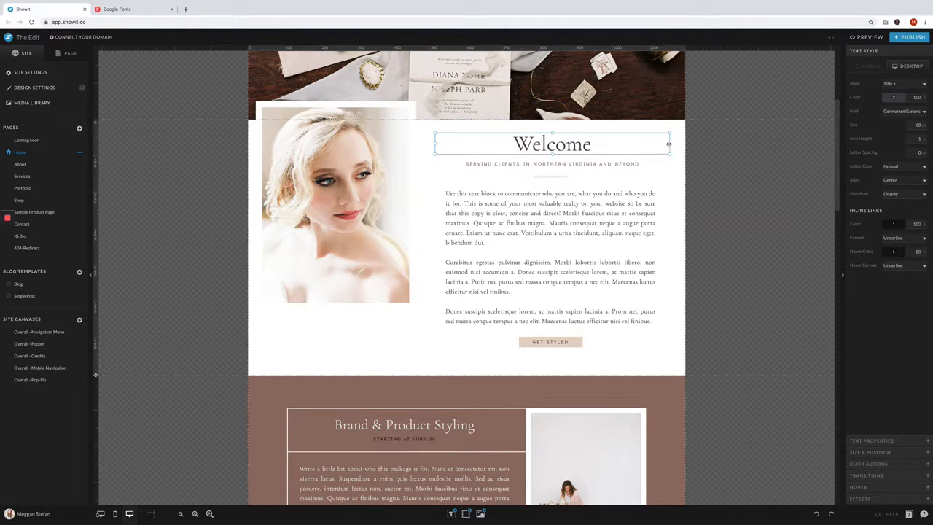
left_click_drag(668, 145, 455, 144)
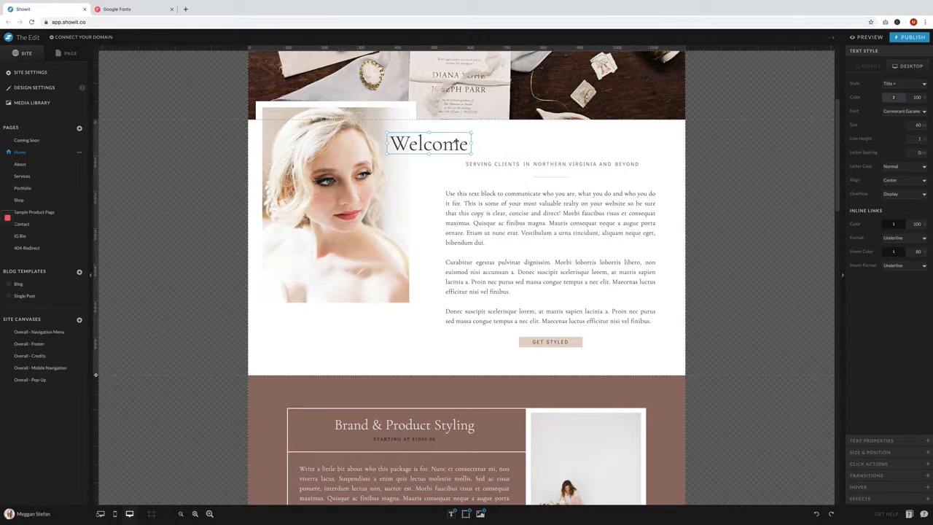
left_click(797, 189)
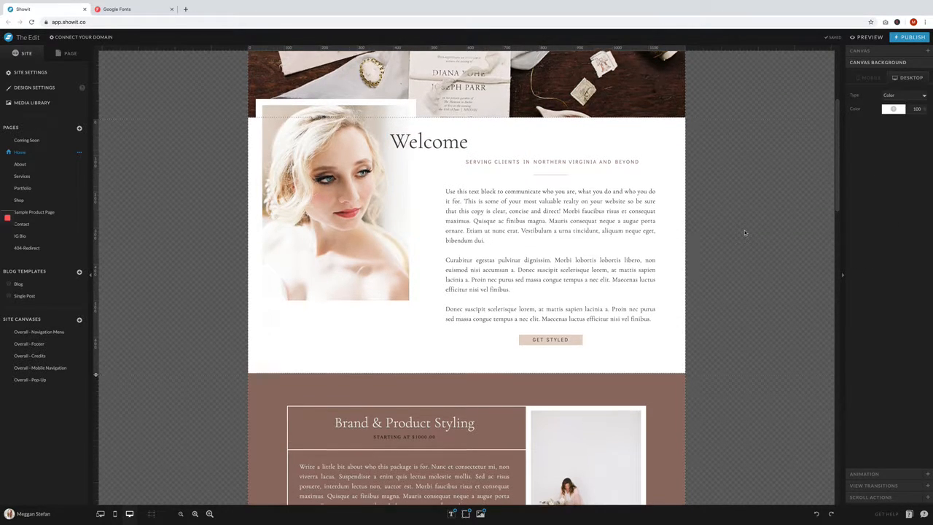
- Undo the intro heading's position, box size, text size and wording changes
scroll(745, 232, "down", 1)
left_click(817, 513)
left_click(817, 513)
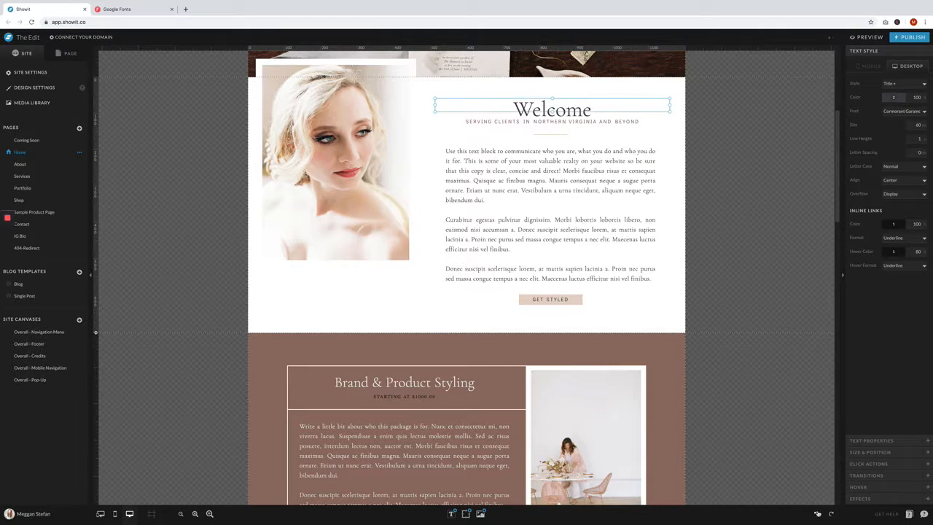
left_click(817, 513)
left_click(818, 513)
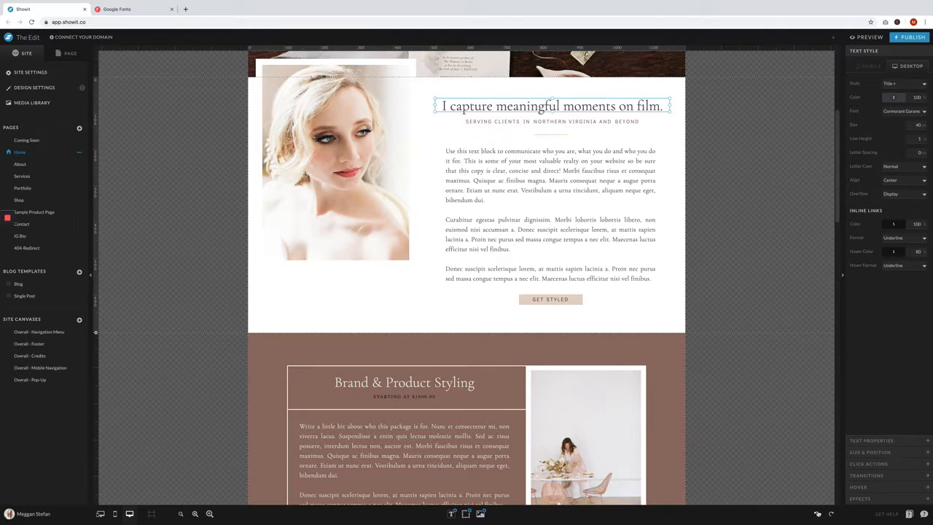
left_click(724, 178)
- Change the brown services section's canvas background to palette color 6
scroll(707, 211, "down", 4)
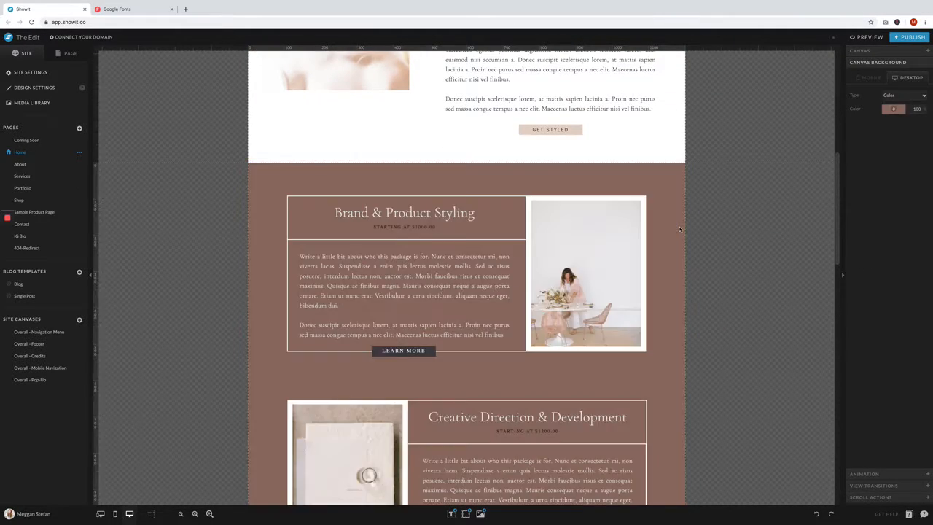
scroll(678, 227, "down", 1)
left_click(884, 112)
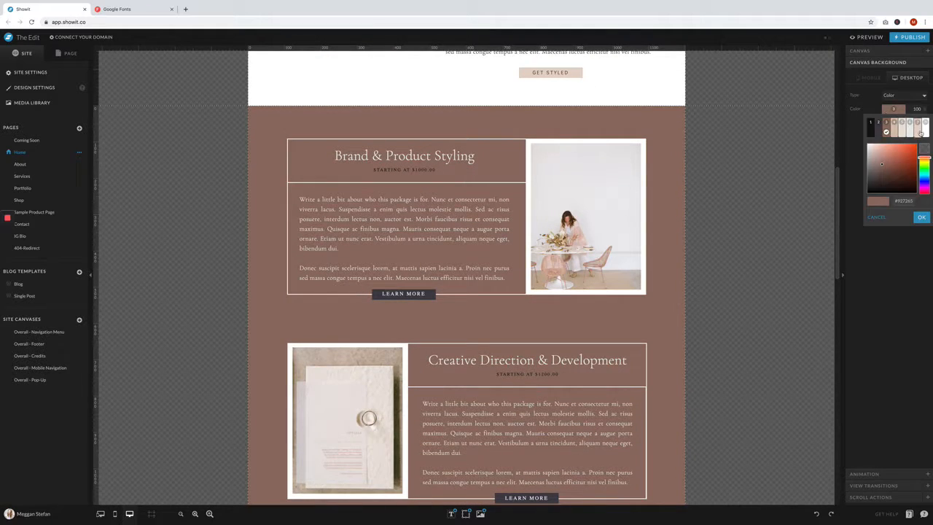
left_click(913, 123)
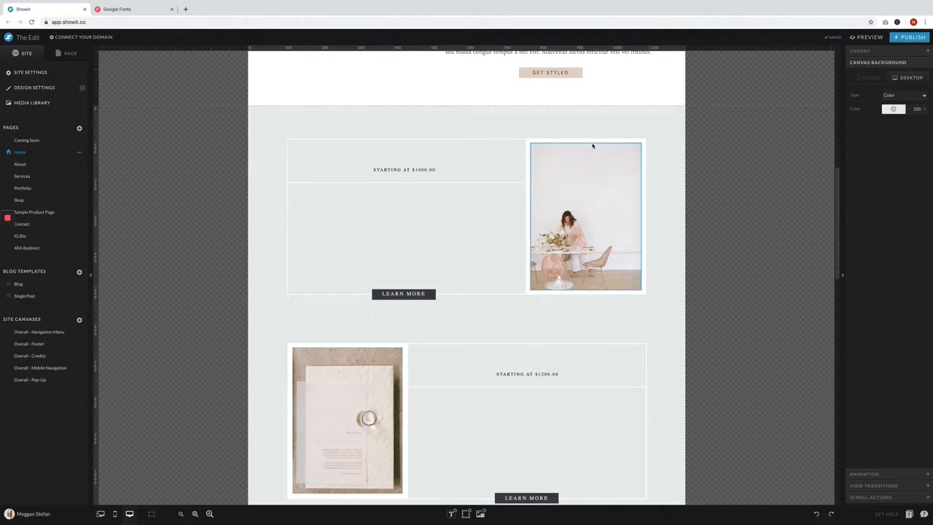
- Replace the Brand & Product Styling image with FirstDanceShoot-159.jpg from The Edit folder
double_click(593, 163)
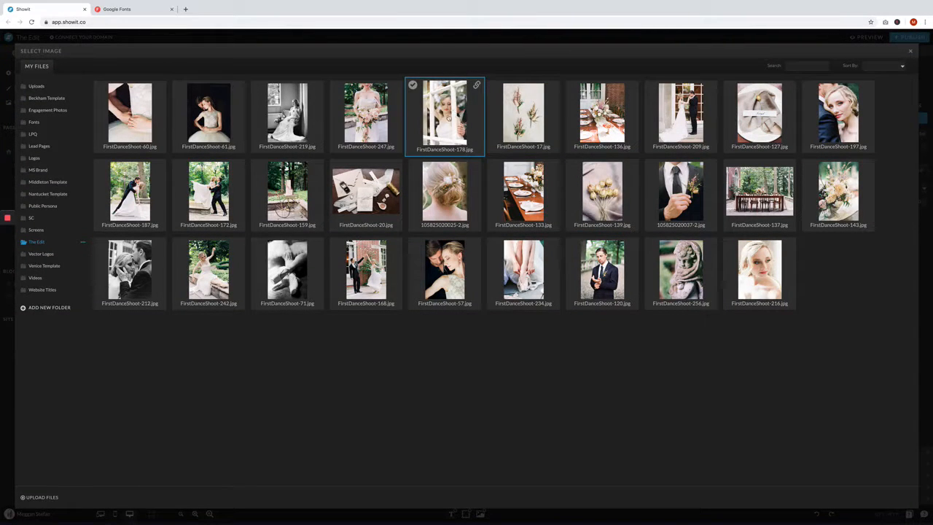
left_click(287, 191)
scroll(722, 216, "down", 1)
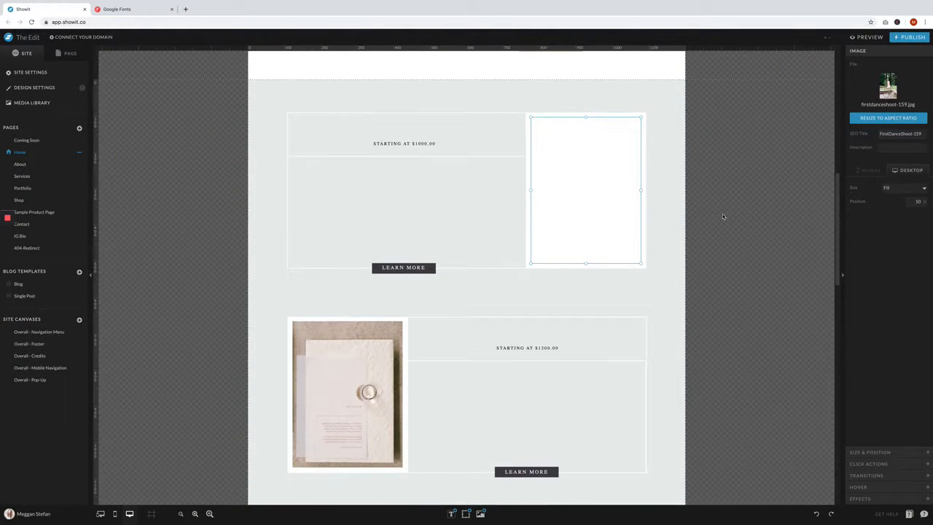
scroll(722, 213, "up", 5)
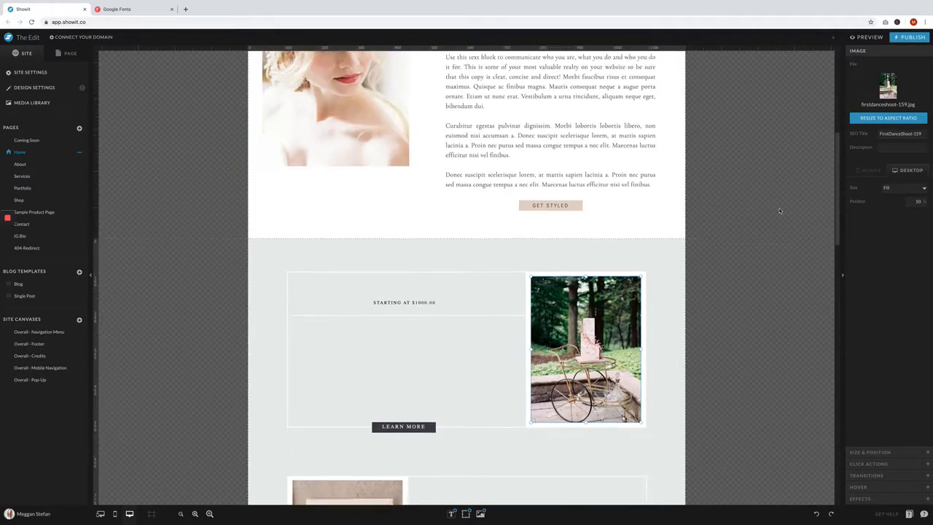
- Replace the image in the second service block with FirstDanceShoot-234.jpg
scroll(778, 211, "down", 6)
double_click(386, 334)
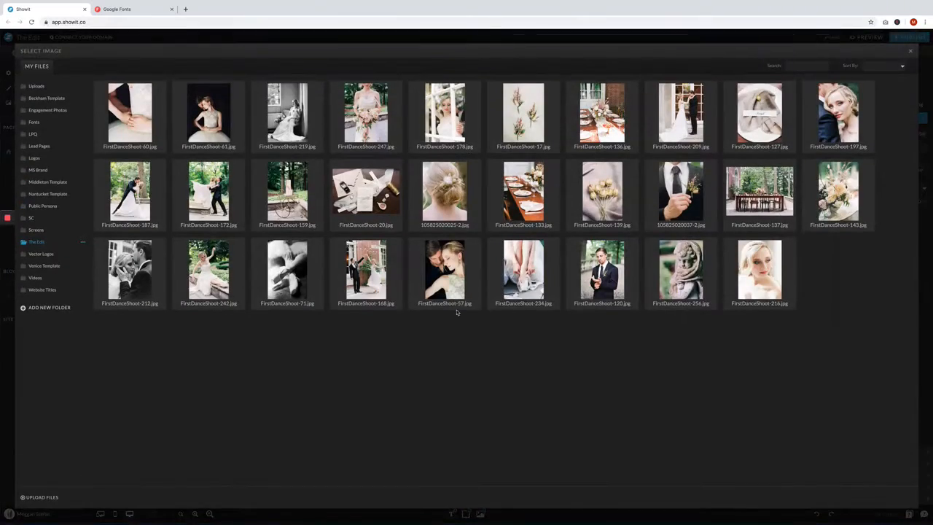
left_click(523, 271)
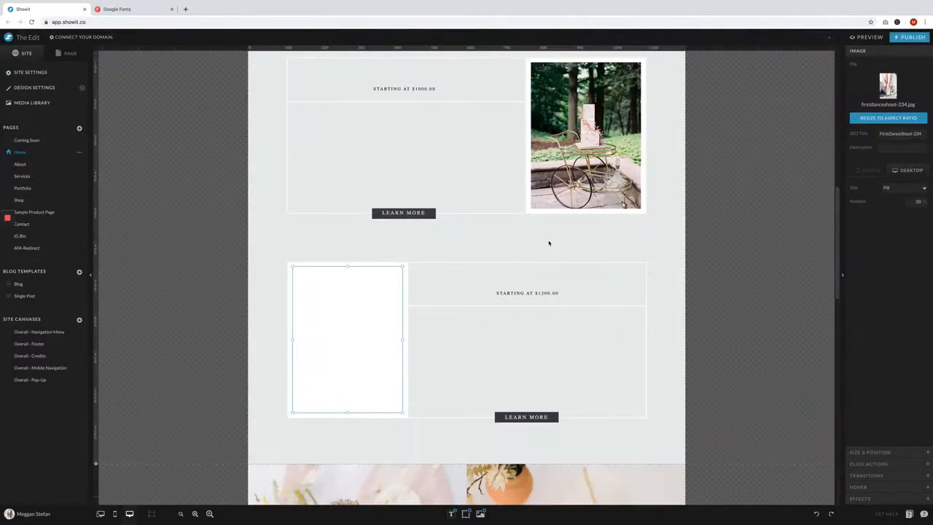
- Recolor the first service block's title and paragraph text with palette color 2
left_click(399, 76)
left_click(894, 99)
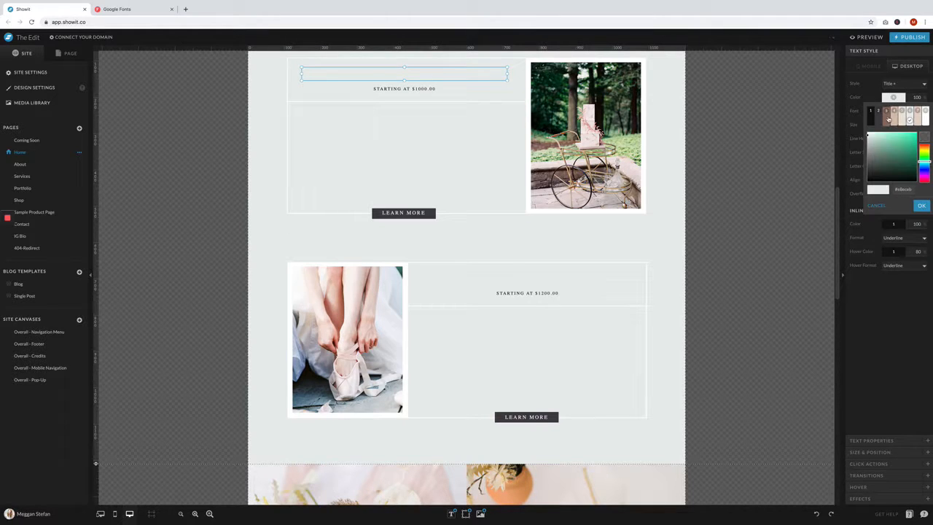
left_click(877, 117)
left_click(486, 123)
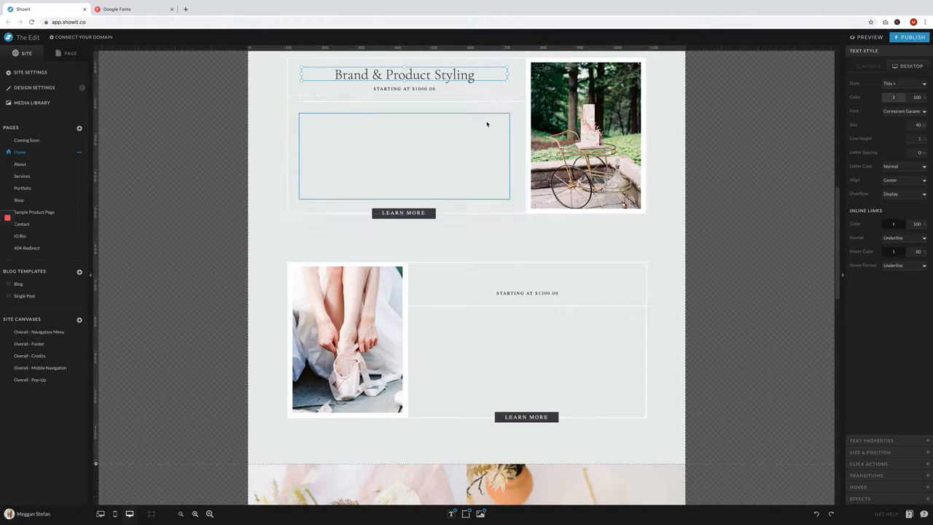
left_click(894, 97)
left_click(881, 119)
- Recolor the Creative Direction & Development block's paragraph and title with palette color 2
left_click(541, 355)
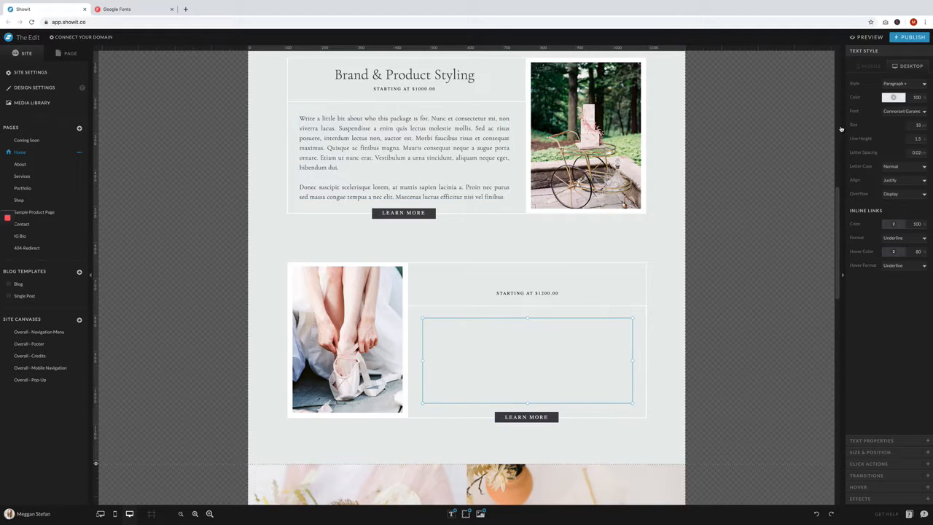
left_click(889, 99)
left_click(879, 118)
left_click(591, 273)
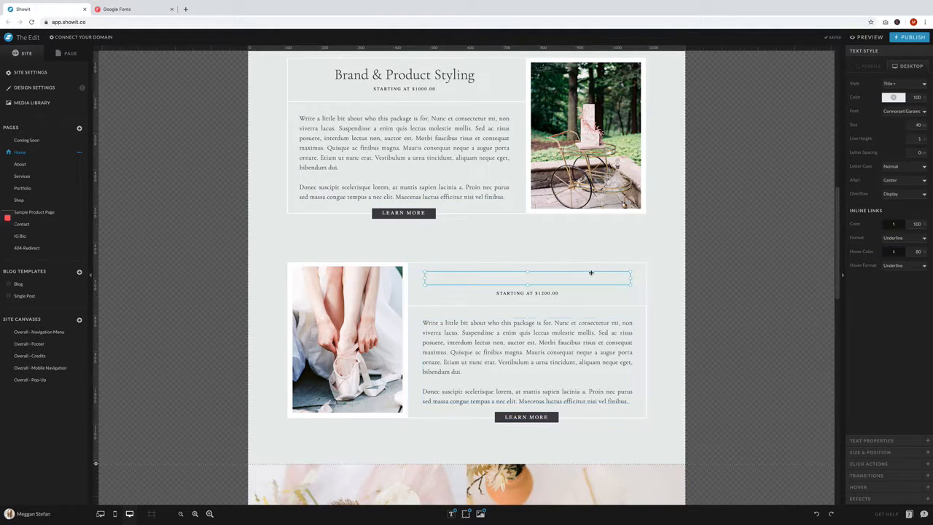
left_click(891, 99)
left_click(880, 115)
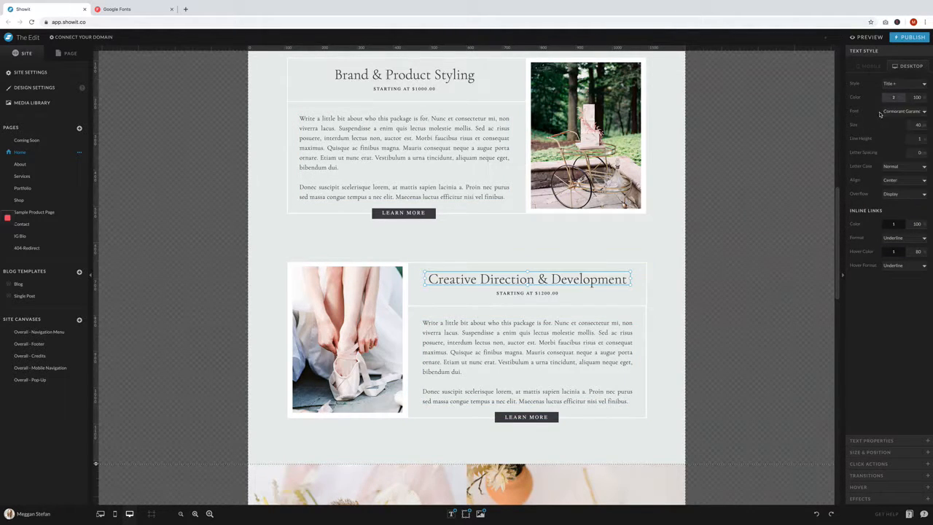
left_click(751, 261)
- Apply the sans-serif Gothic font to the "Starting at" price lines in both service blocks
left_click(405, 88)
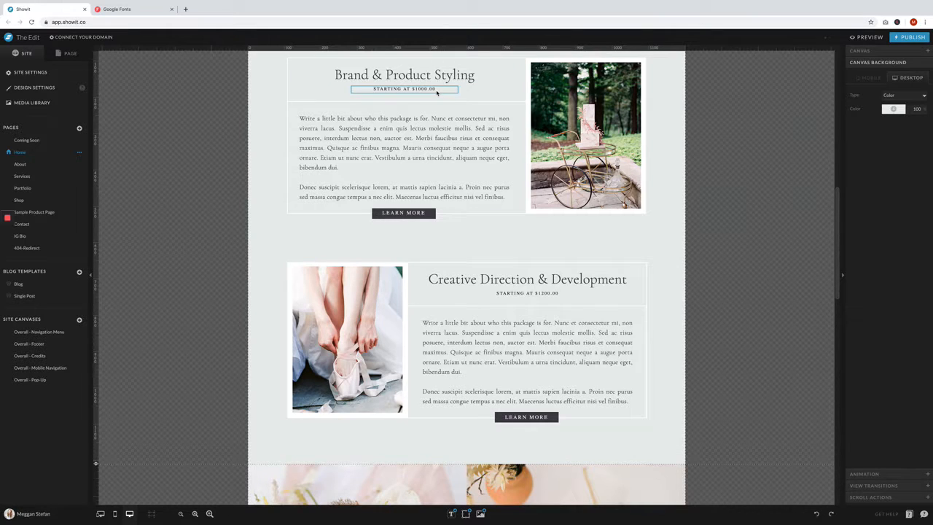
left_click(904, 111)
left_click(894, 136)
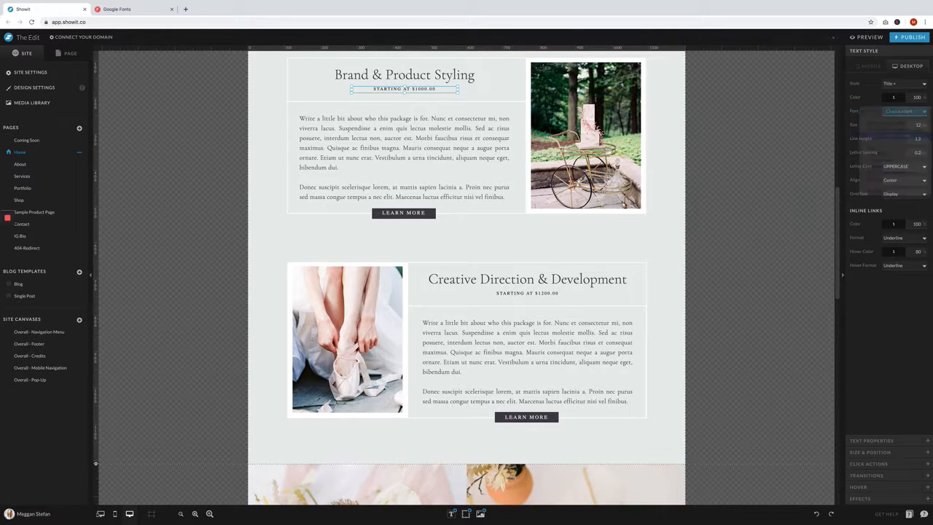
left_click(527, 293)
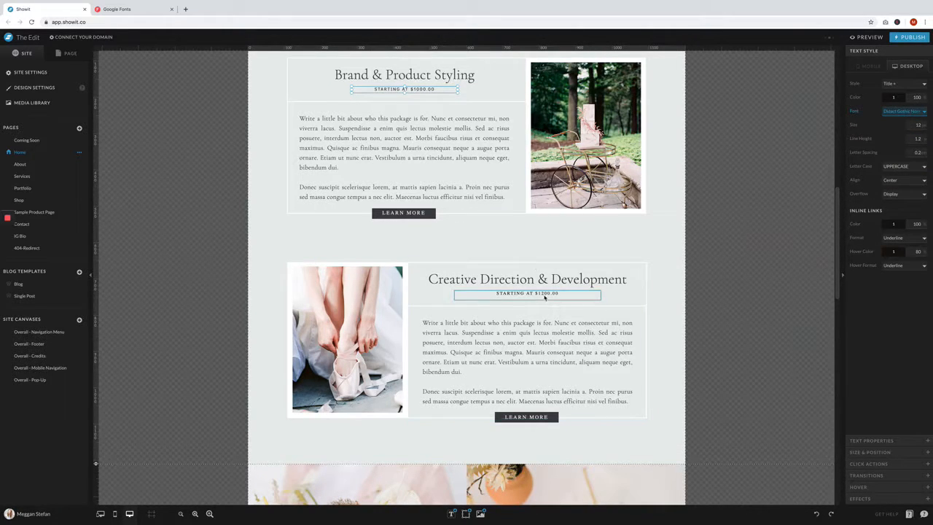
left_click(904, 111)
left_click(893, 131)
- Apply the same sans-serif Gothic font to the Learn More button text in both service blocks
left_click(408, 215)
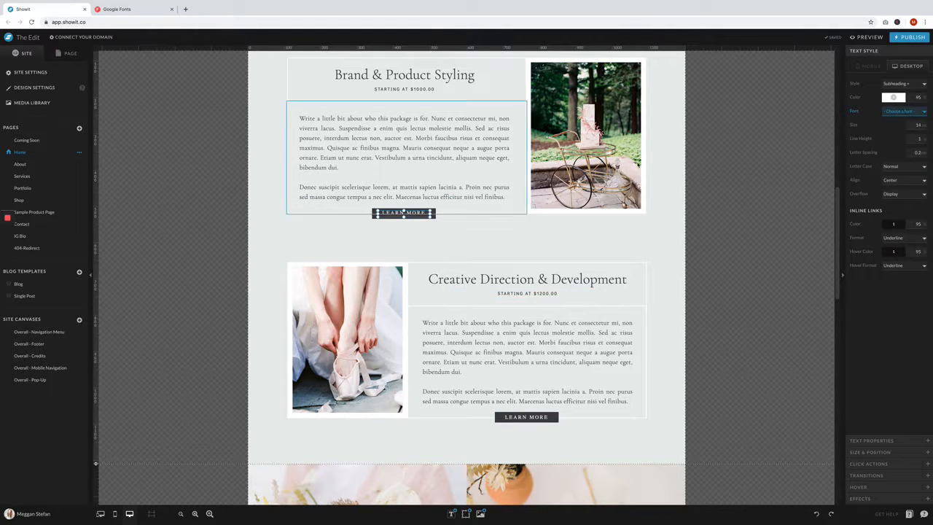
left_click(904, 111)
left_click(894, 137)
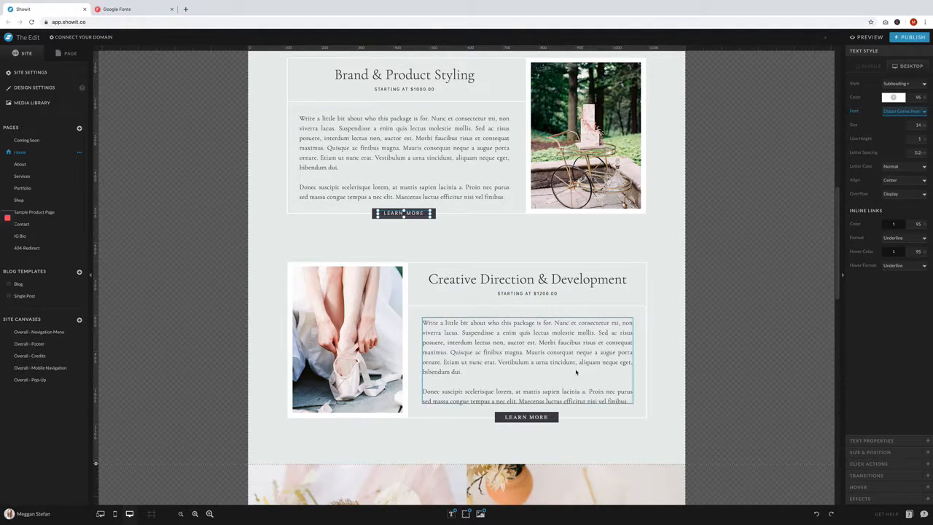
left_click(527, 417)
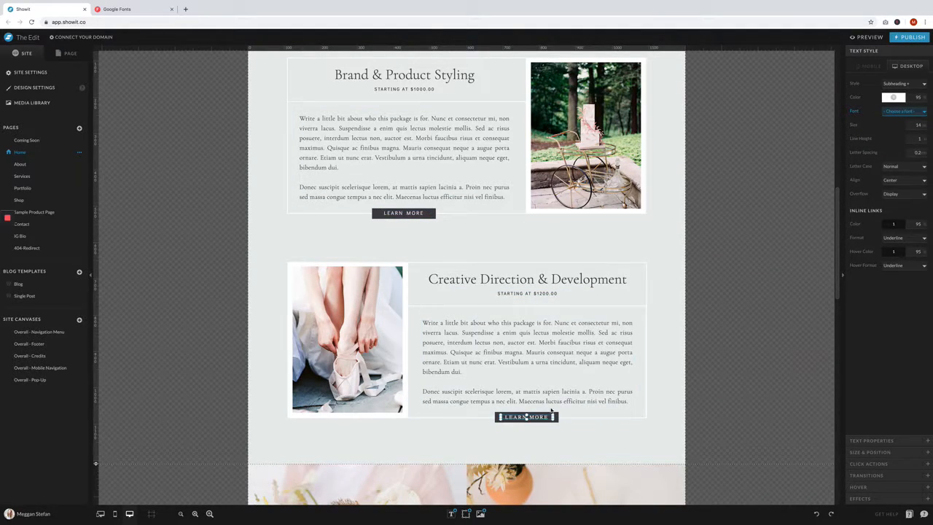
left_click(904, 111)
left_click(895, 137)
left_click(710, 343)
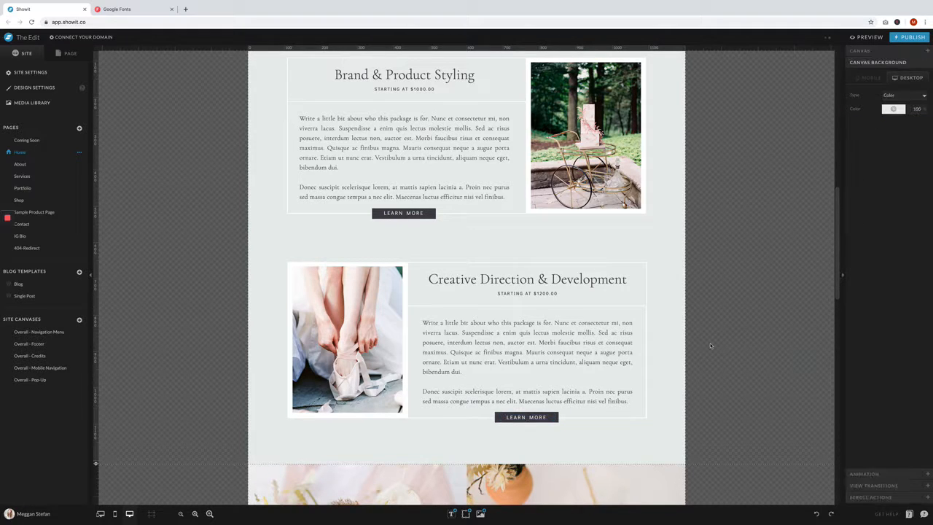
- Extend the Services canvas downward to make room for a third service block
scroll(710, 343, "up", 5)
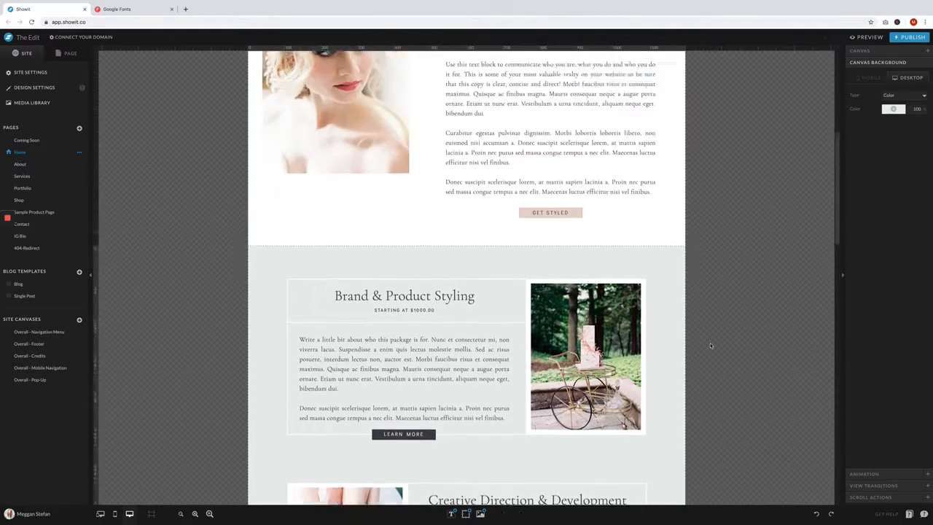
scroll(710, 343, "up", 5)
scroll(710, 343, "down", 7)
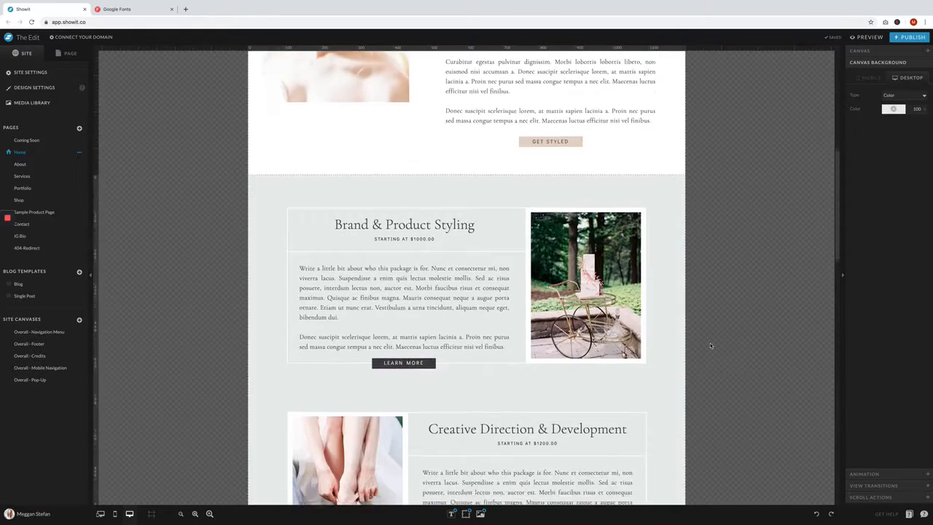
scroll(710, 342, "down", 8)
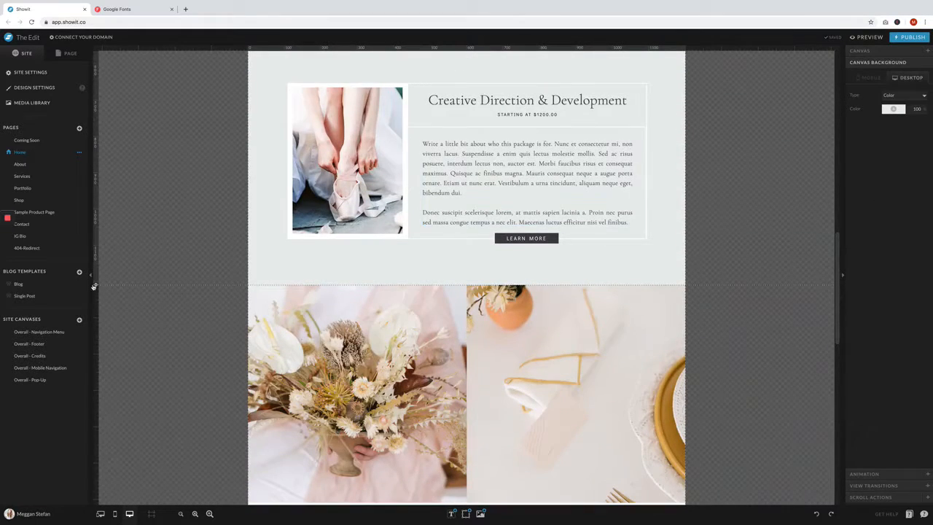
left_click_drag(93, 287, 85, 479)
scroll(274, 95, "up", 5)
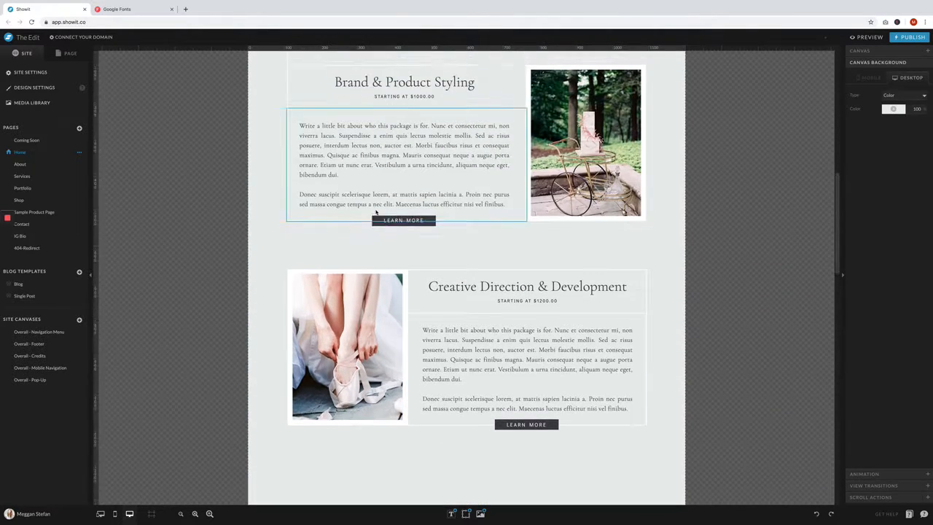
- Duplicate the entire Brand & Product Styling block, including its image and Learn More button, within the Services canvas
left_click_drag(271, 89, 661, 269)
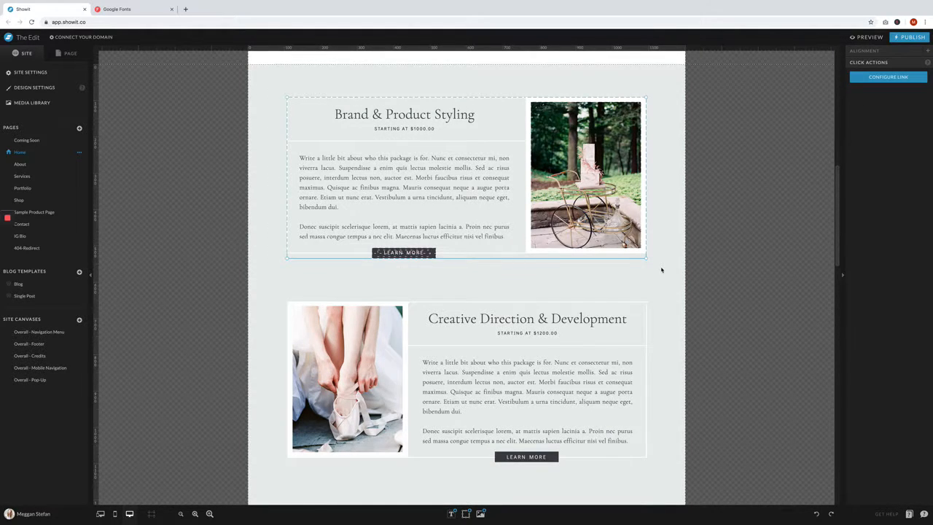
scroll(661, 270, "down", 5)
left_click(661, 270)
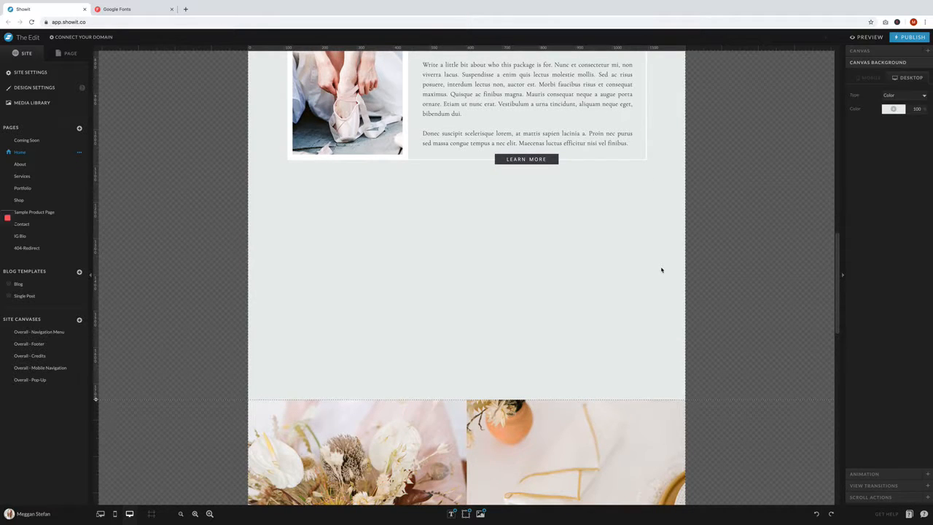
key("super+v")
- Place the duplicated block below Creative Direction & Development and center it horizontally on the canvas
scroll(662, 269, "up", 4)
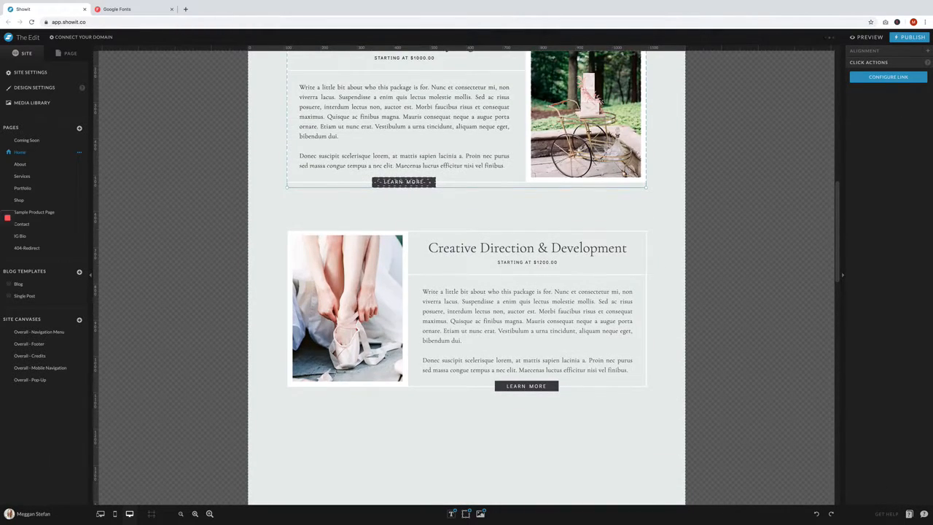
left_click_drag(589, 132, 606, 413)
scroll(606, 413, "down", 4)
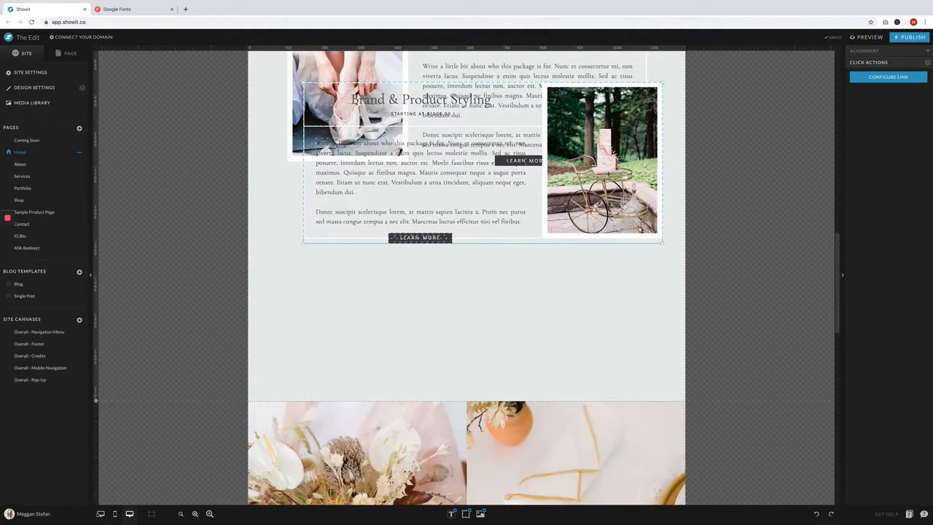
left_click_drag(608, 174, 596, 289)
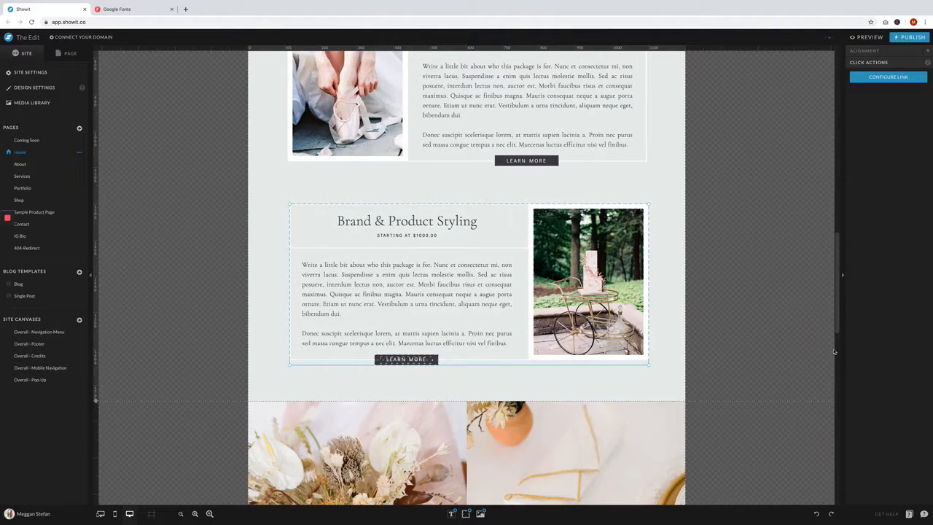
left_click(864, 50)
left_click(868, 85)
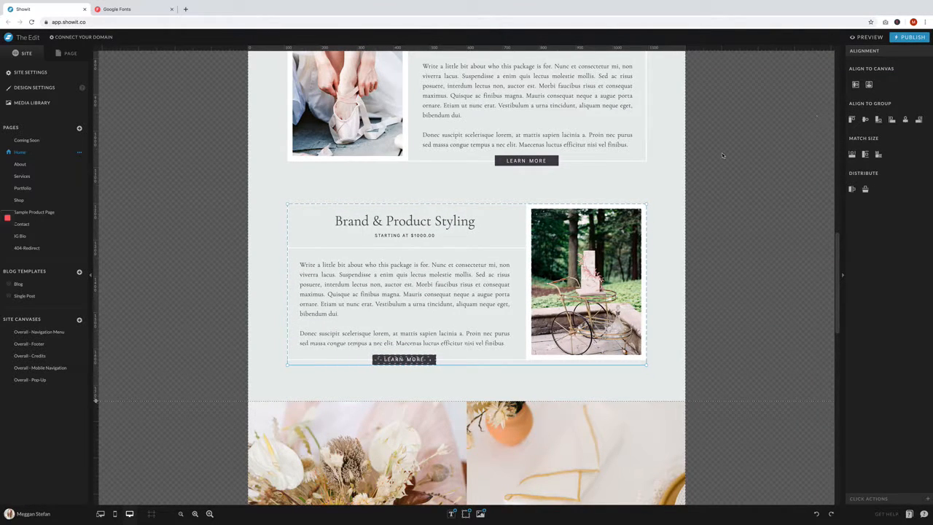
left_click(672, 186)
- Replace the duplicated block's image with the statue photo FirstDanceShoot-256.jpg
scroll(673, 185, "up", 10)
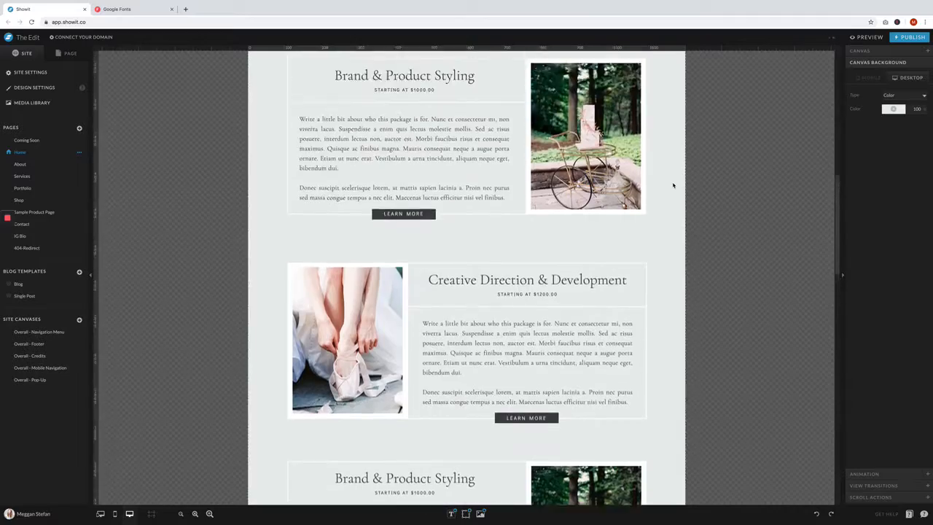
scroll(674, 185, "down", 8)
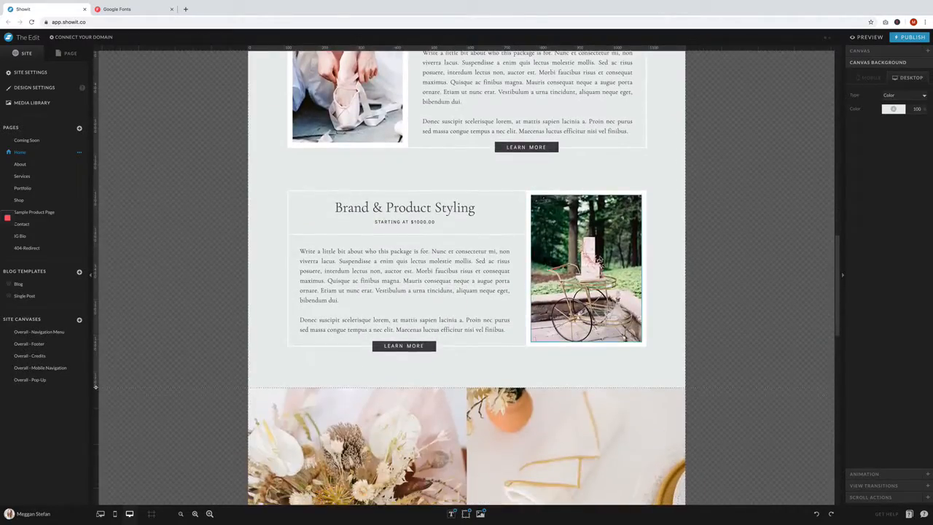
double_click(624, 235)
double_click(659, 264)
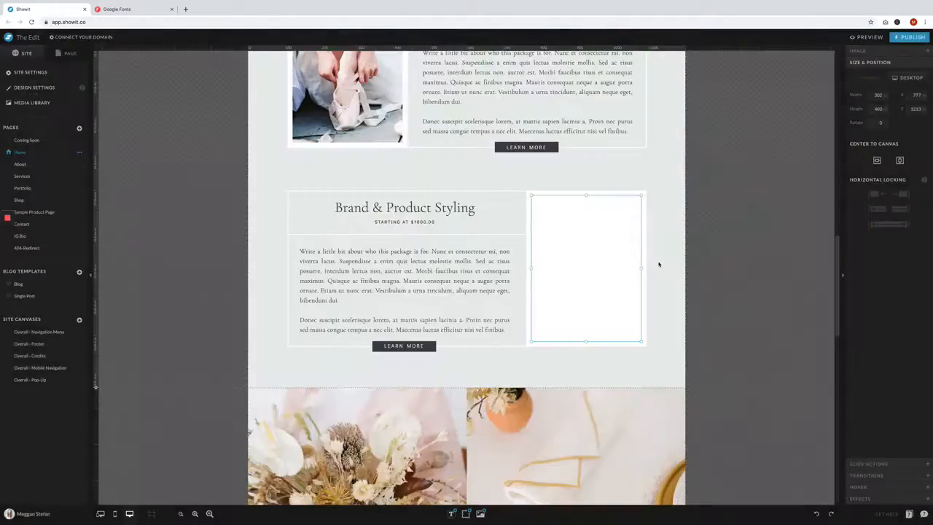
- Change the duplicated block's title to "Third Package"
double_click(404, 208)
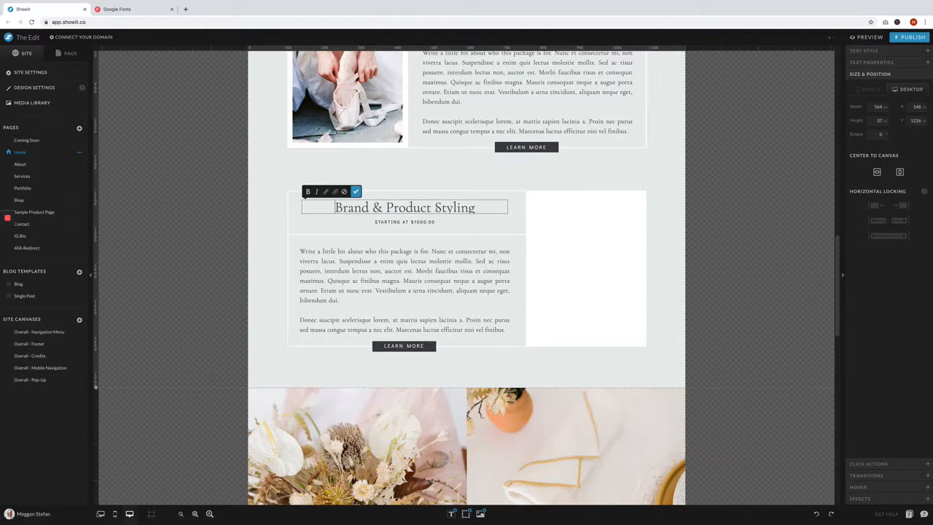
double_click(454, 208)
key("ctrl+a")
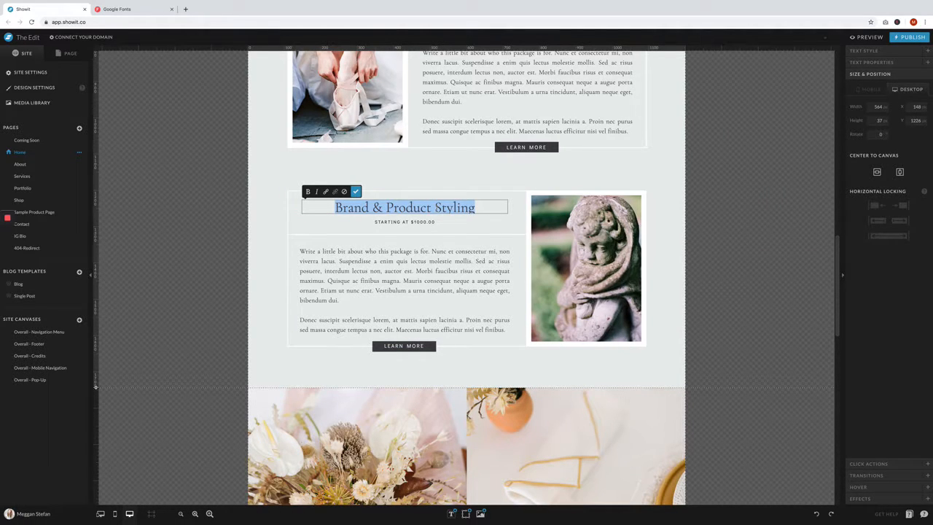
type("T")
key("BackSpace")
type("Thirs")
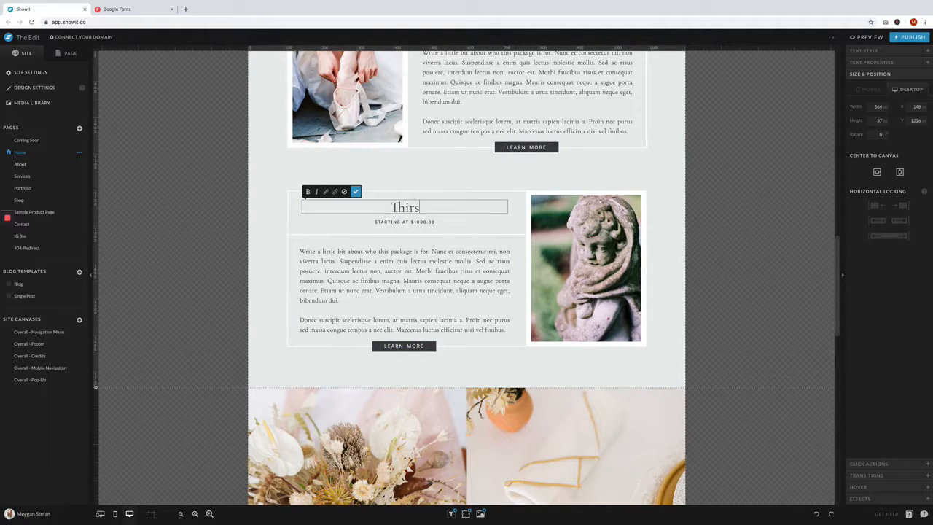
key("BackSpace")
type("d Package")
left_click(356, 191)
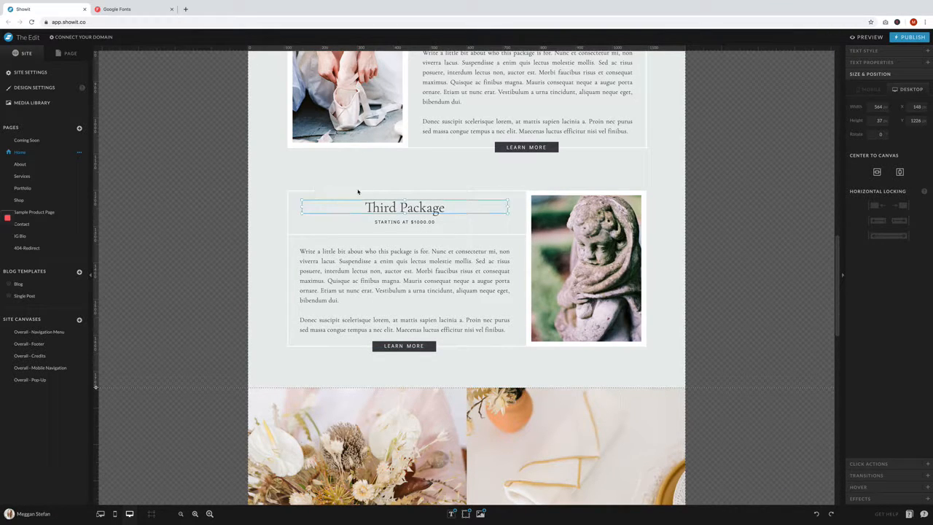
left_click(704, 206)
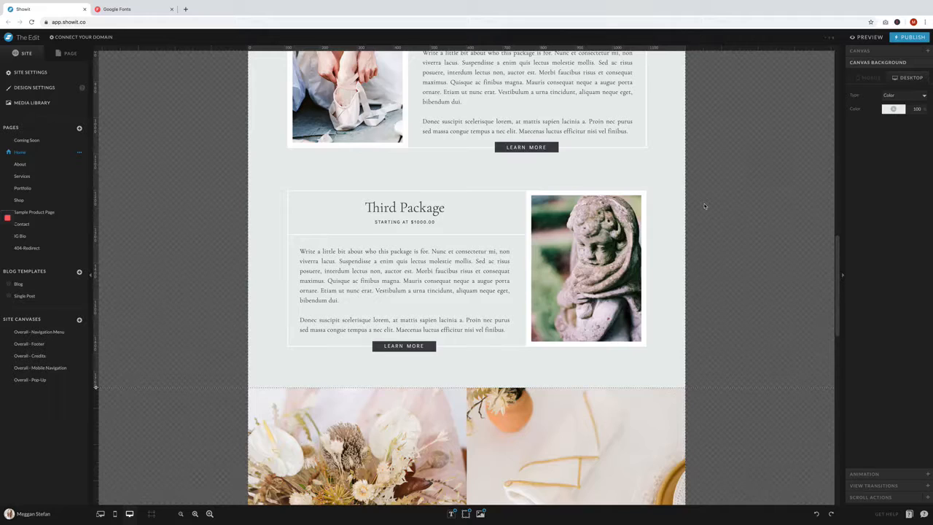
- Replace the left front photo in the Featured Blog Posts canvas with FirstDanceShoot-143.jpg
scroll(704, 206, "up", 10)
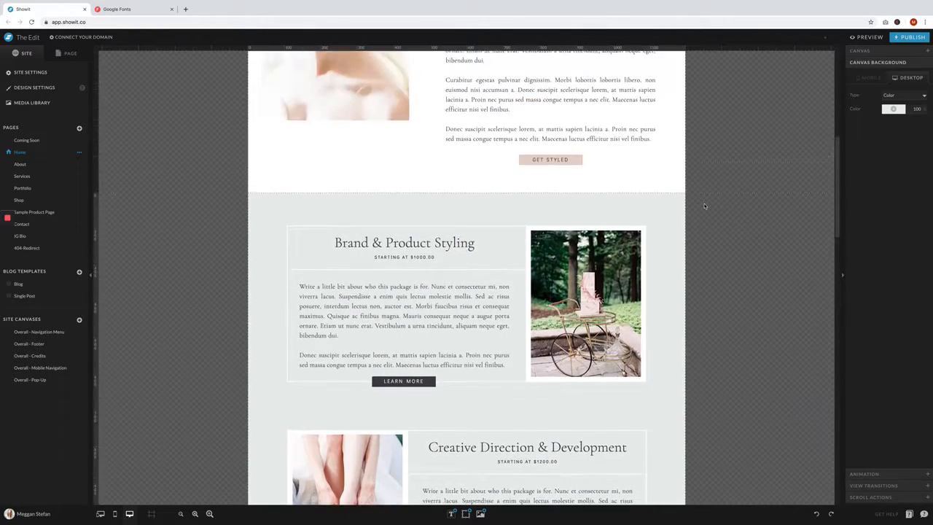
scroll(704, 205, "down", 10)
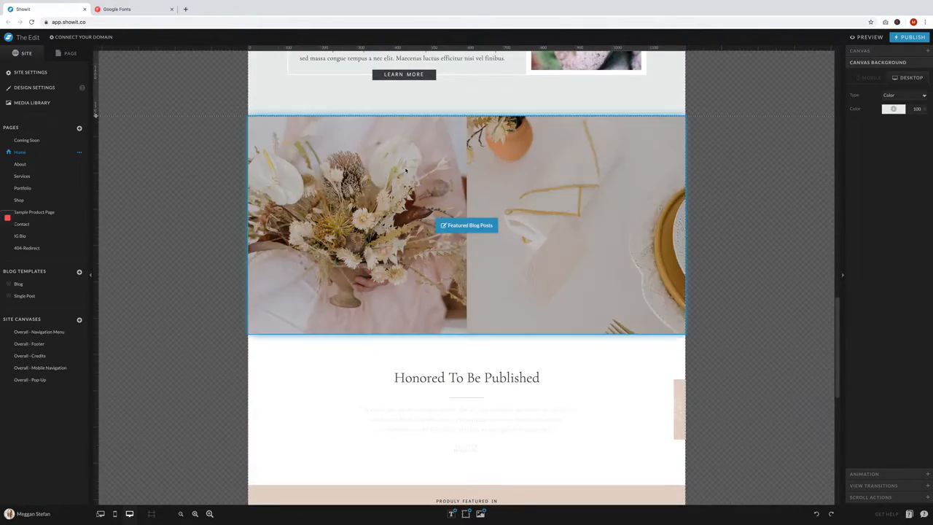
left_click(406, 170)
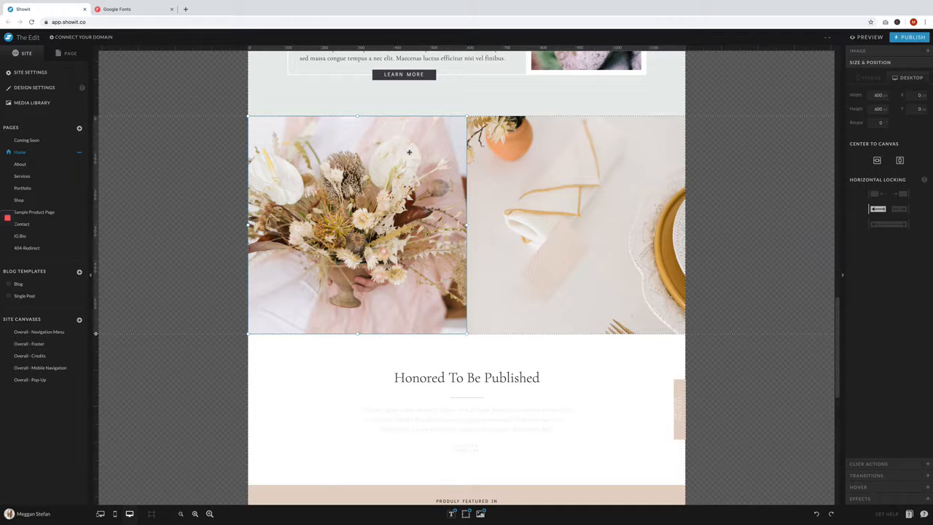
left_click(70, 53)
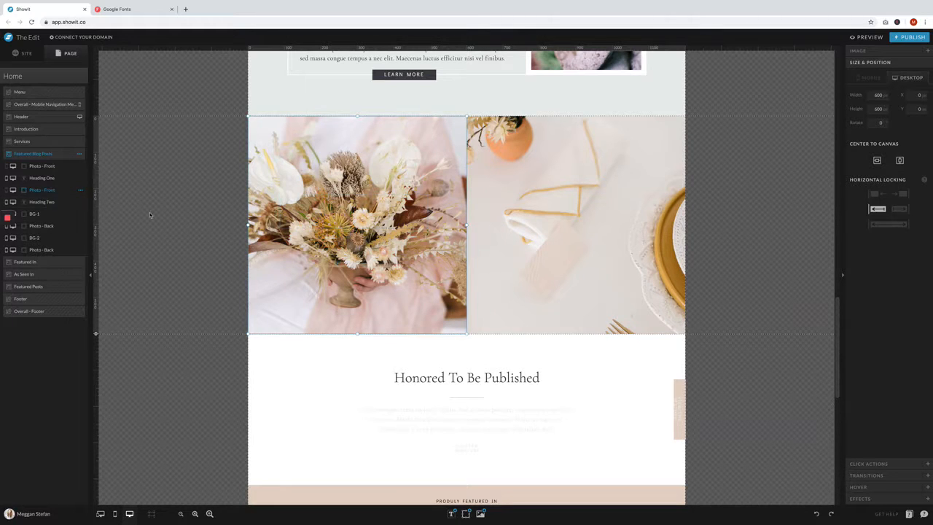
double_click(357, 147)
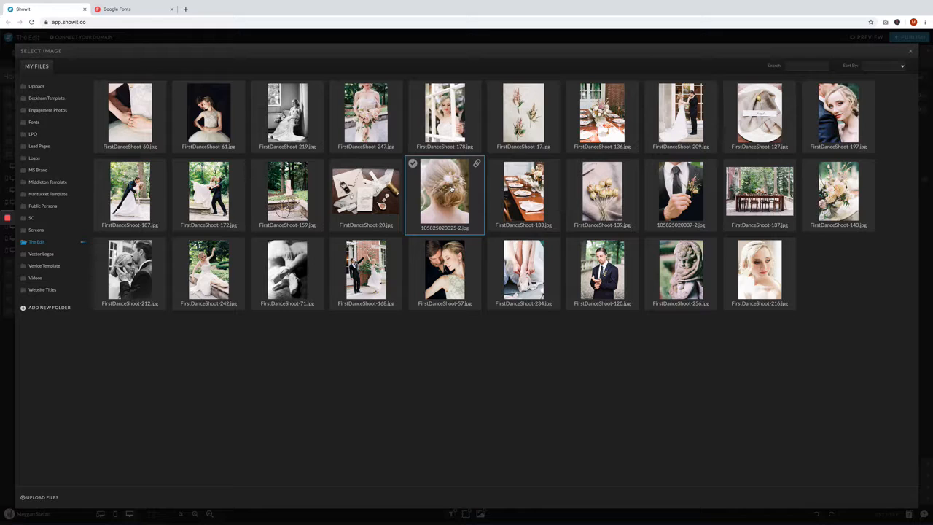
left_click(835, 192)
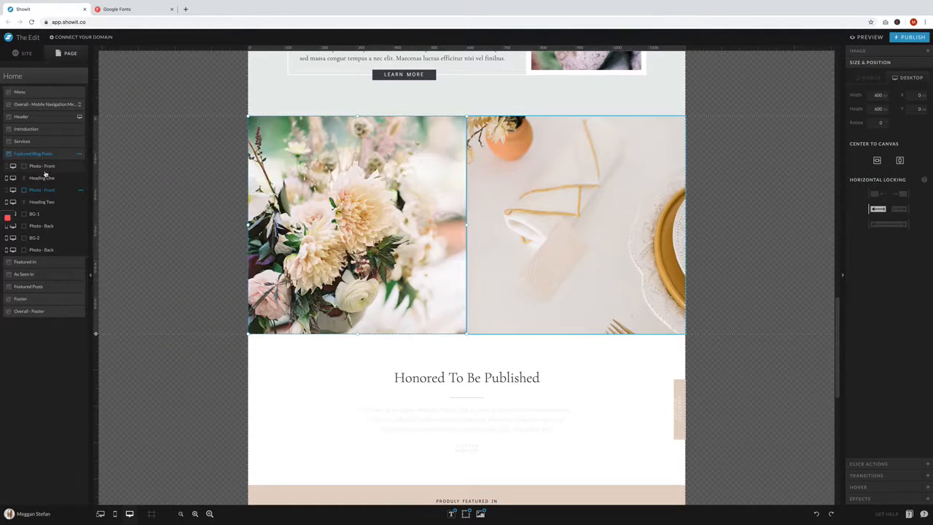
- Replace the left back photo in Featured Blog Posts with FirstDanceShoot-143.jpg as well
left_click(44, 227)
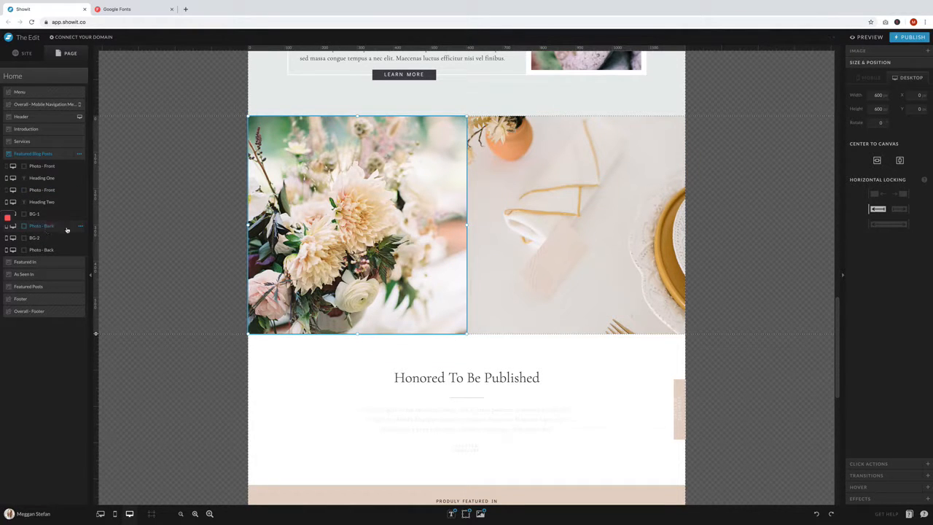
double_click(363, 223)
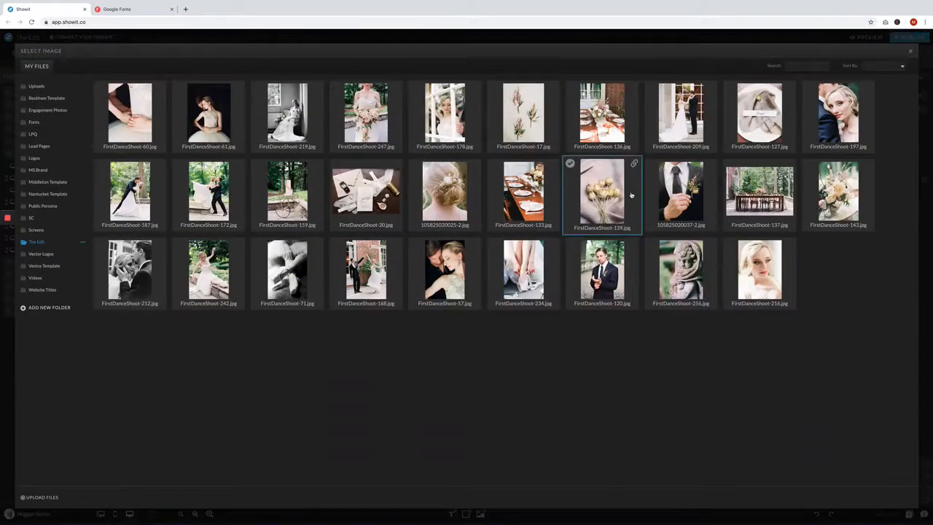
left_click(838, 191)
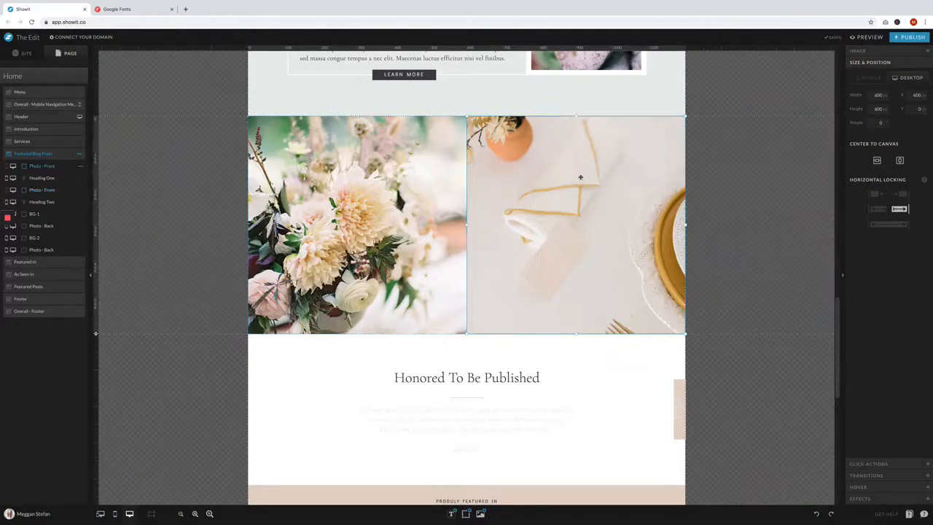
- Replace the right photo in the Featured Blog Posts canvas with FirstDanceShoot-136.jpg
double_click(580, 177)
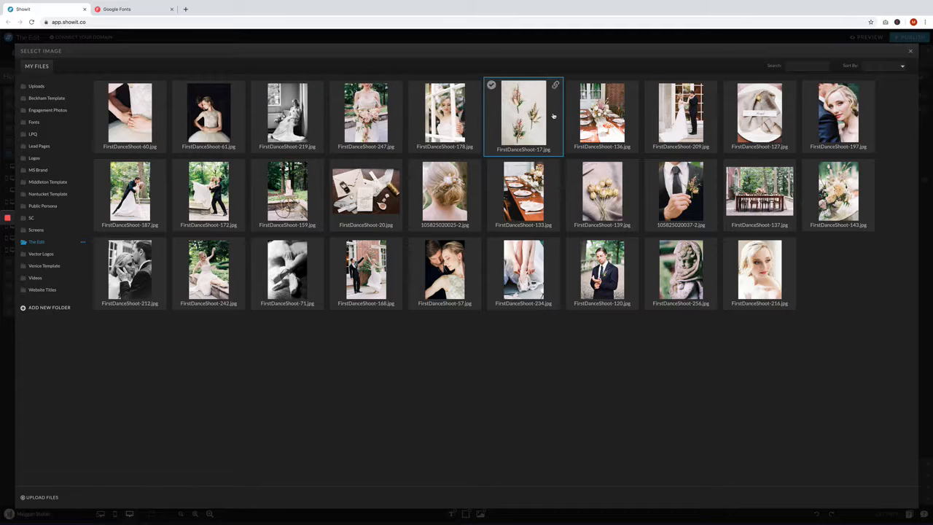
left_click(612, 116)
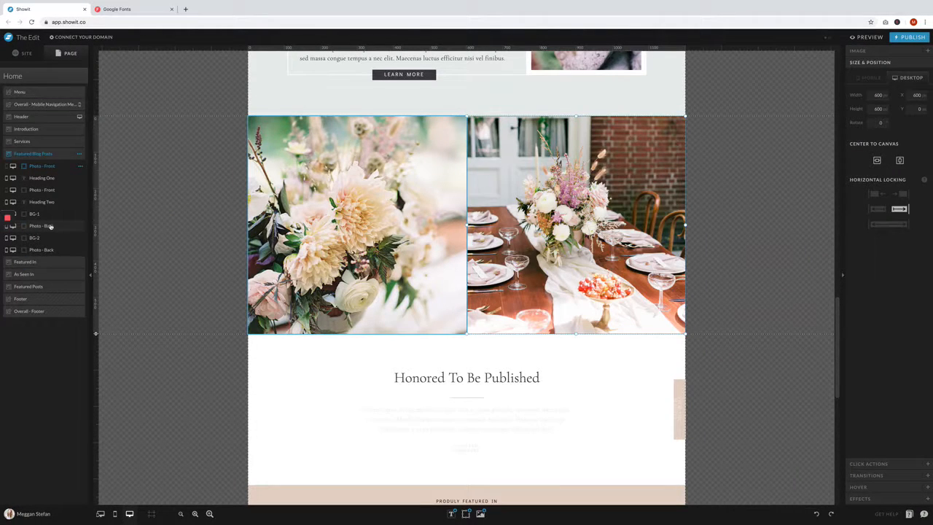
left_click(52, 226)
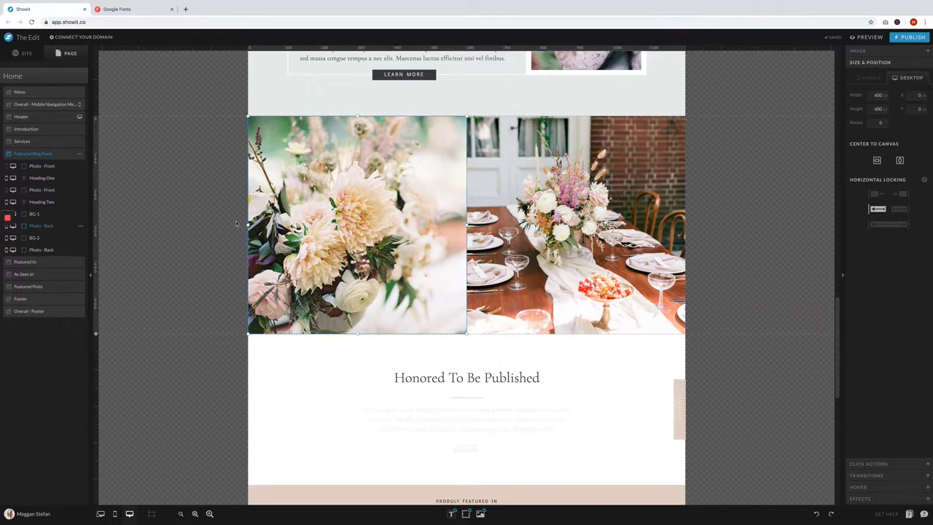
double_click(587, 224)
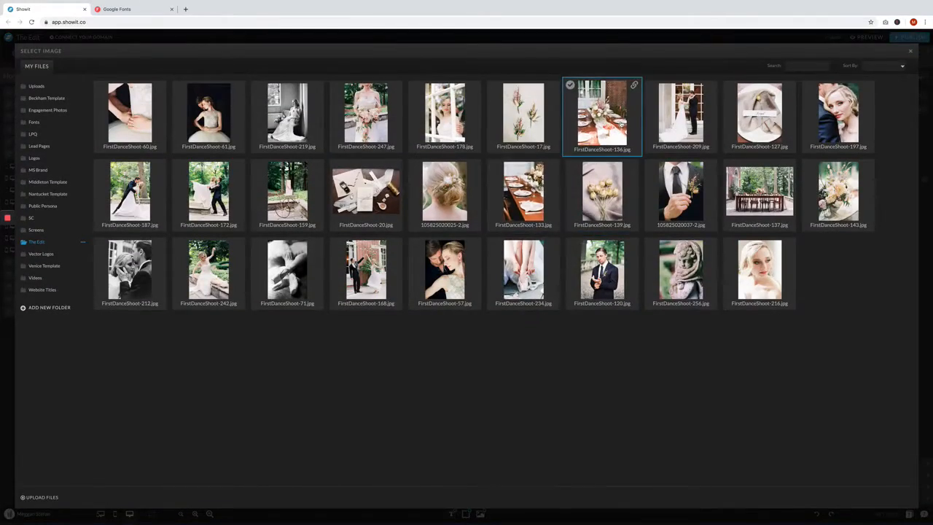
left_click(633, 143)
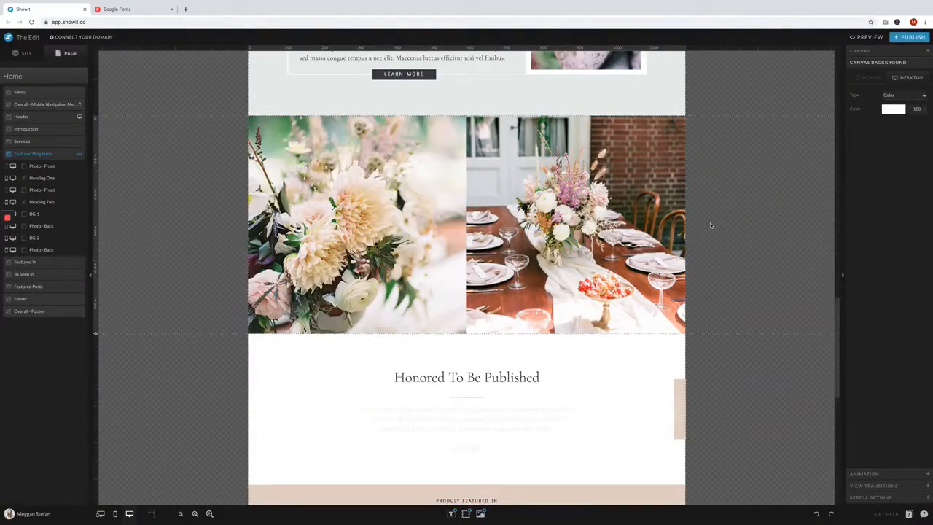
- Set the color of the quote paragraph under "Honored To Be Published" to dark palette color 2
scroll(710, 223, "down", 3)
left_click(549, 259)
left_click(549, 258)
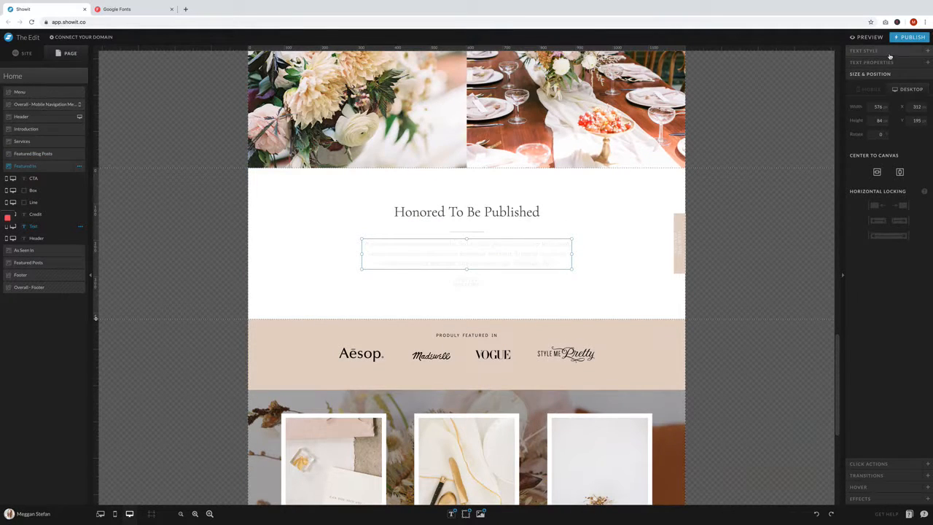
left_click(891, 84)
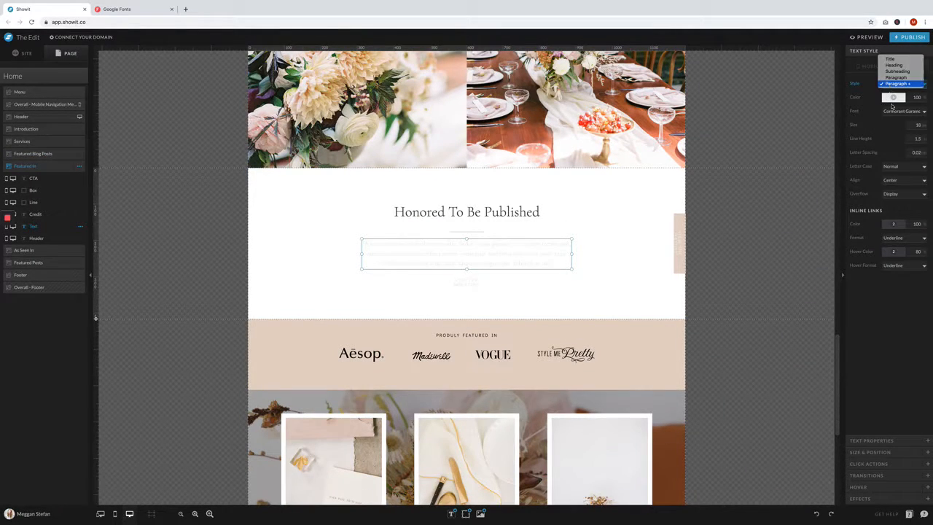
left_click(896, 111)
left_click(895, 111)
left_click(894, 97)
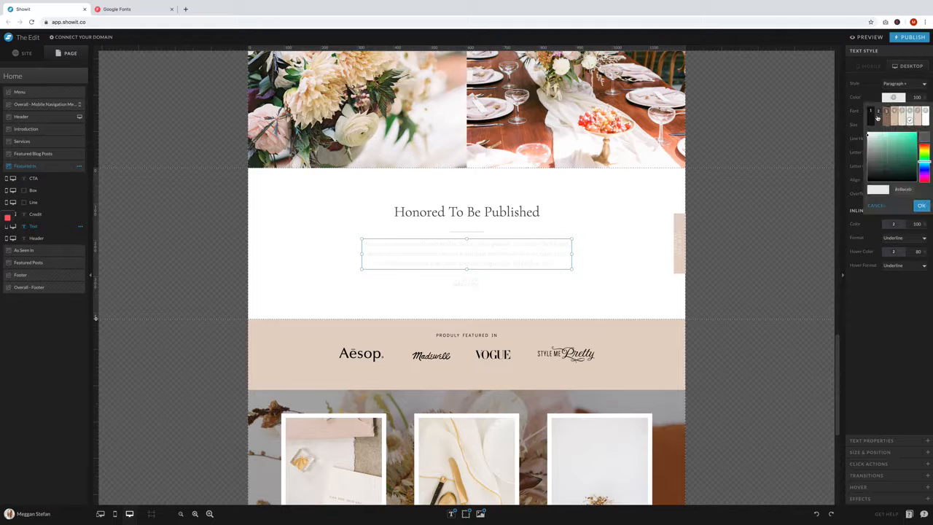
left_click(877, 116)
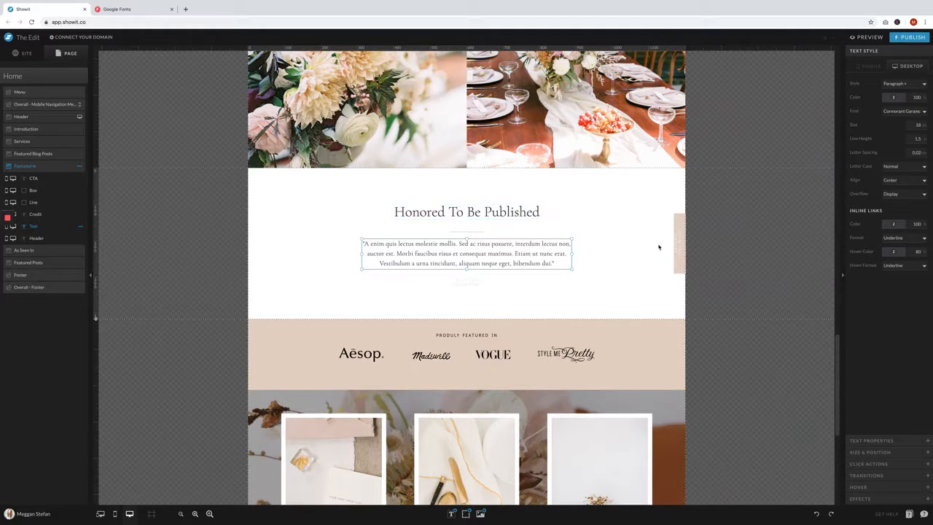
- Change the "Honored To Be Published" heading in the Featured In canvas to "Kind Words"
double_click(486, 211)
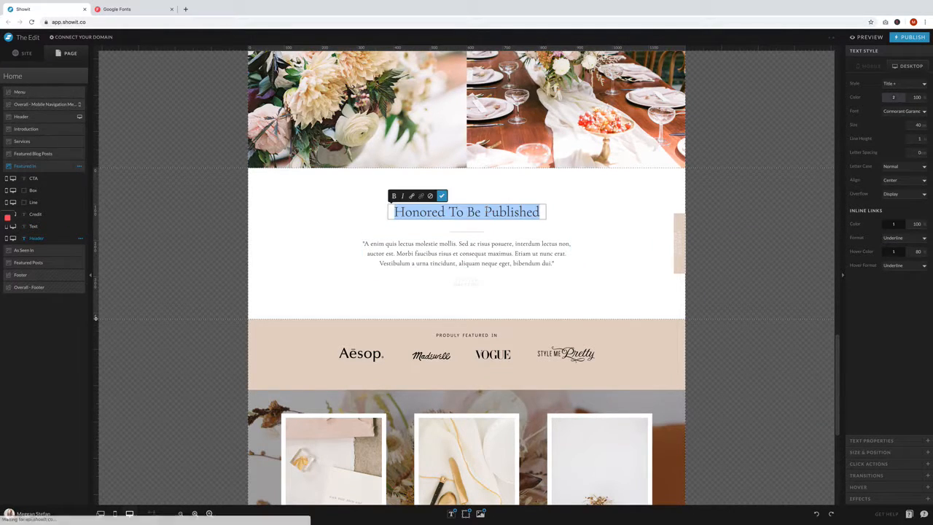
key("BackSpace")
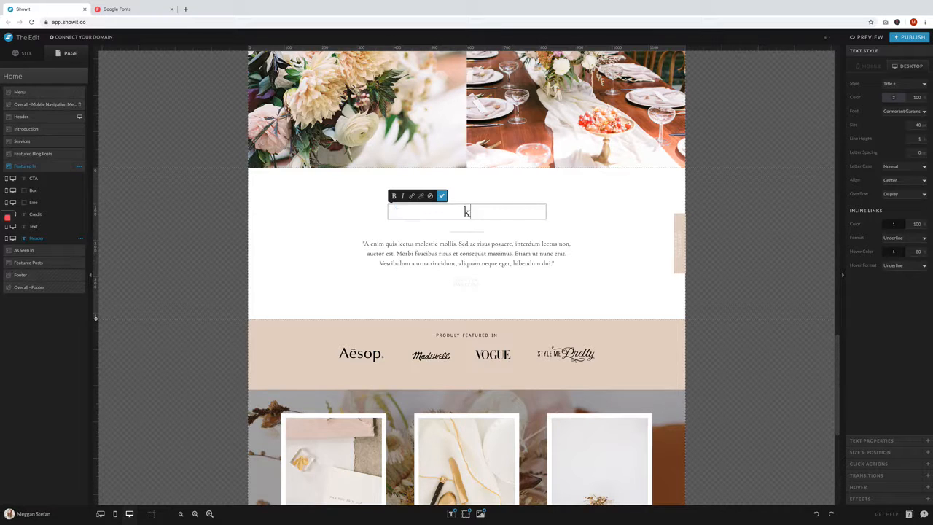
type("kIND")
key("BackSpace")
key("BackSpace")
key("BackSpace")
key("BackSpace")
type("kIN")
key("BackSpace")
key("BackSpace")
key("BackSpace")
type("k")
key("BackSpace")
type("Kind Words")
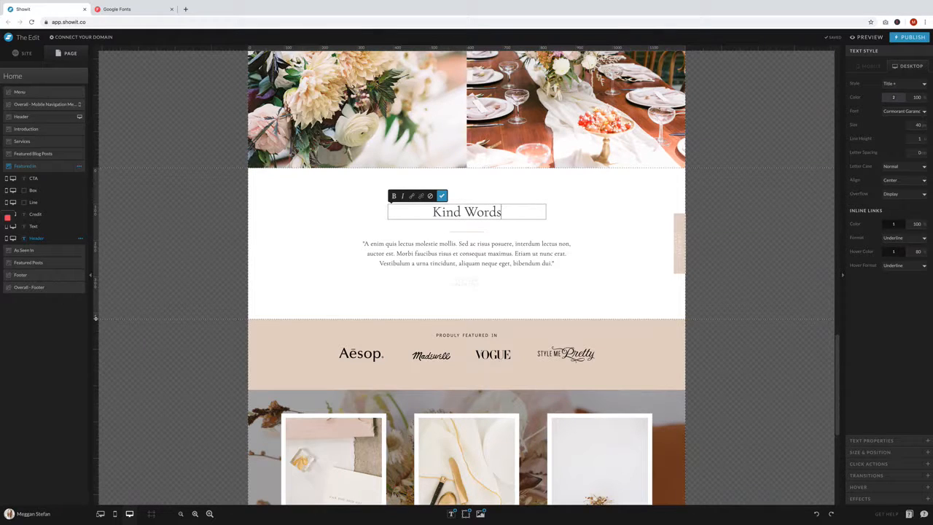
- Widen the credit text box below the quote to fit one line and set its text color to the palette brown
left_click(478, 279)
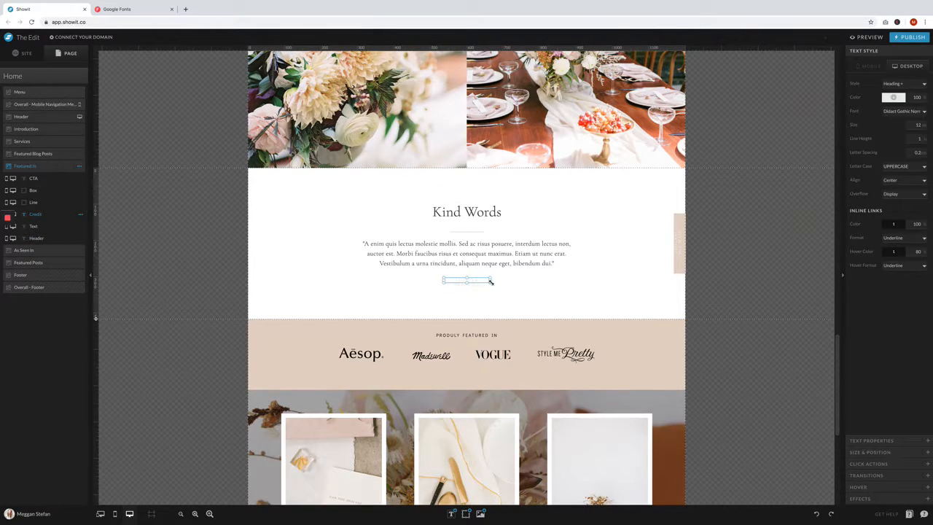
left_click_drag(490, 280, 503, 280)
left_click(900, 111)
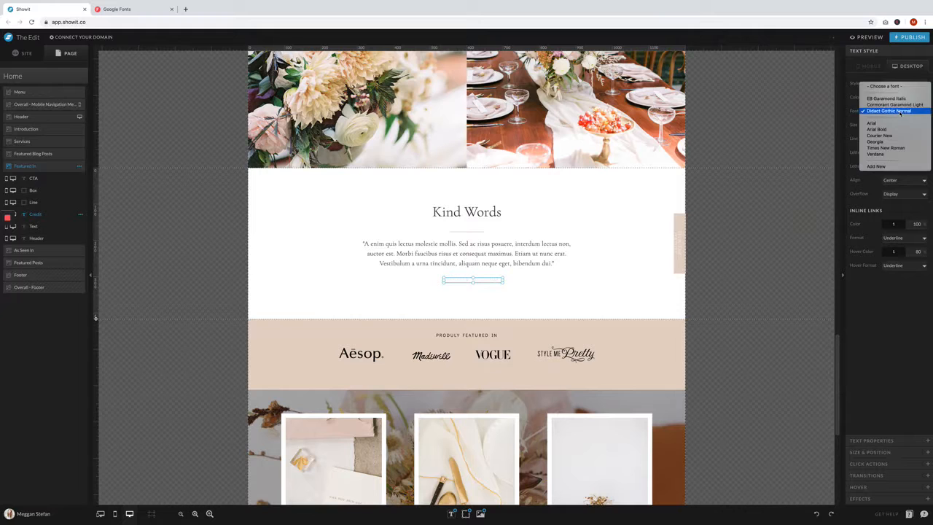
key("Escape")
left_click(893, 97)
left_click(819, 157)
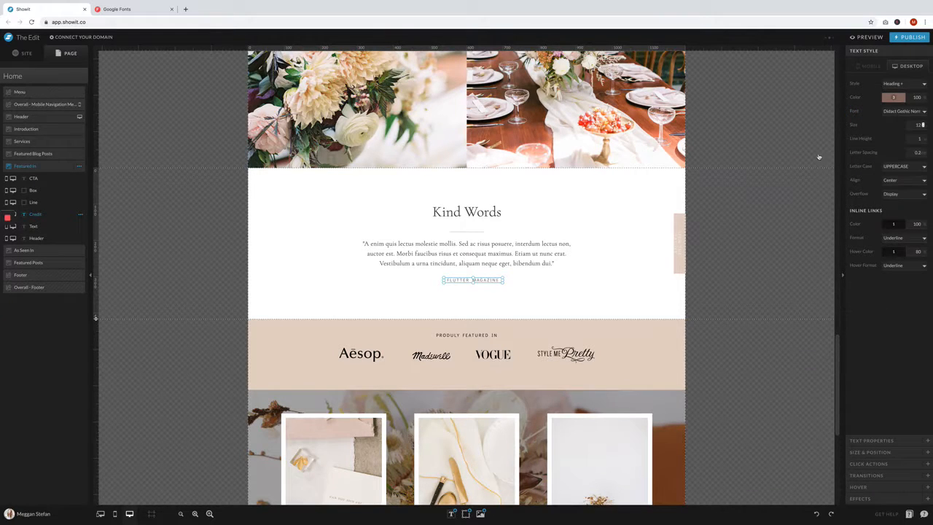
- Change the vertical call-to-action text at the Featured In canvas's right edge to "View The Portfolio" and color it palette brown
left_click(679, 230)
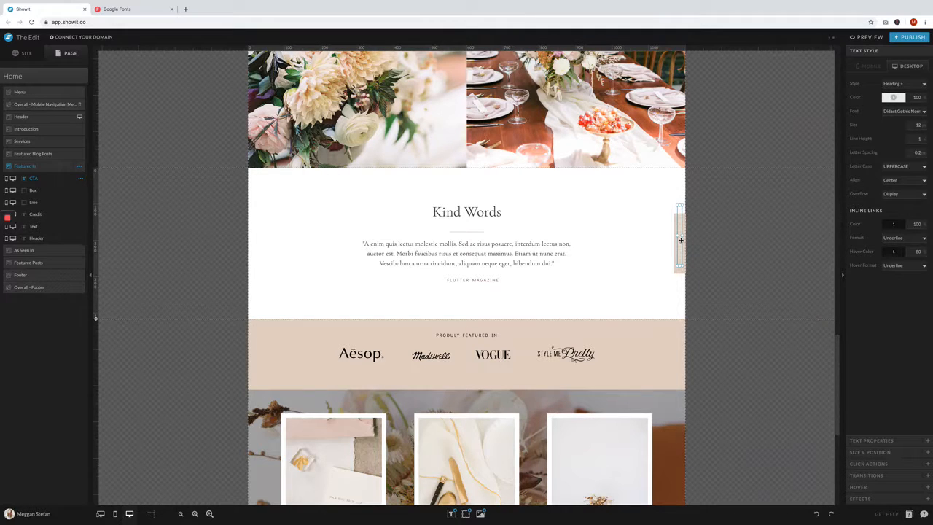
double_click(681, 240)
left_click_drag(678, 255, 678, 237)
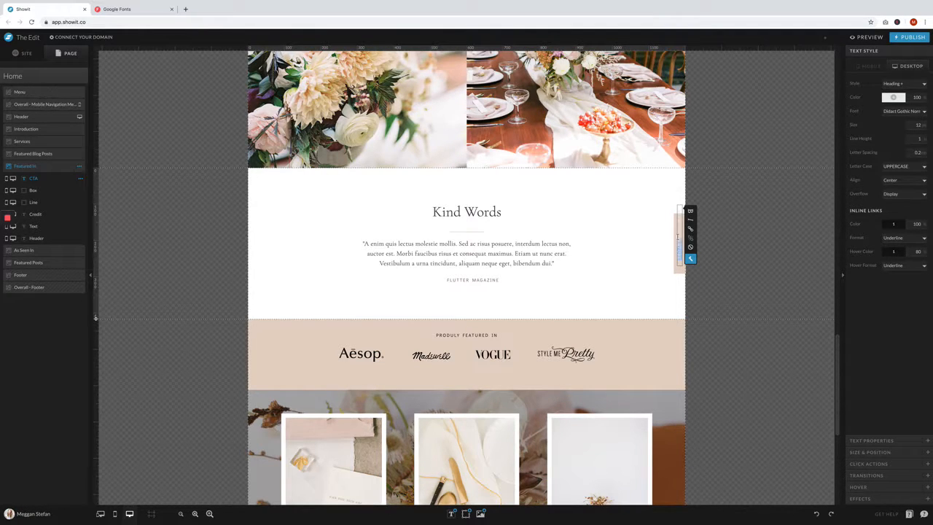
key("BackSpace")
left_click(691, 259)
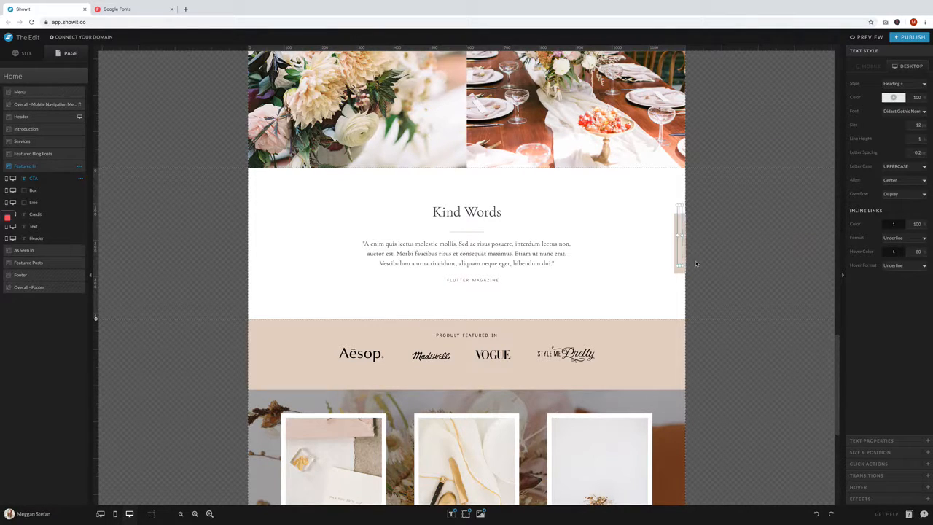
left_click(887, 98)
left_click(887, 114)
left_click(708, 246)
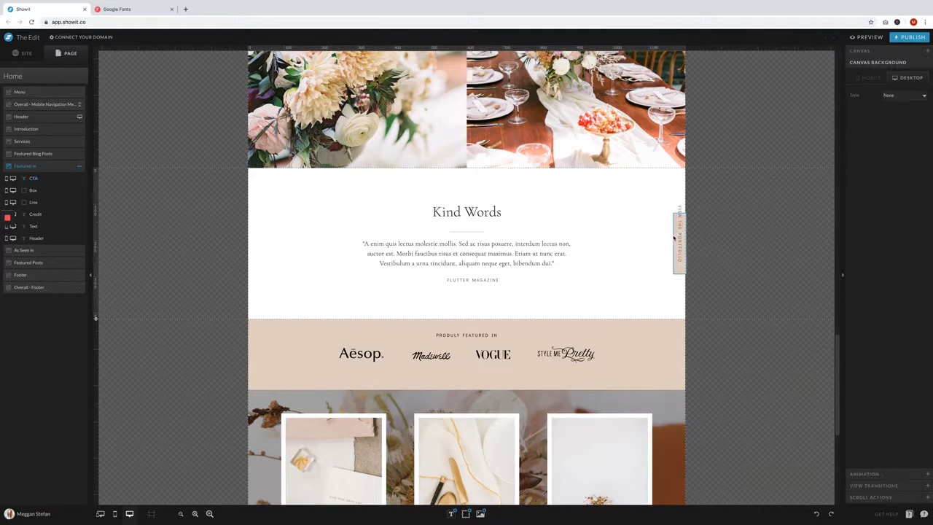
- Extend the box behind the vertical call-to-action upward to cover its text and align the two on their centers
left_click(678, 215)
left_click_drag(679, 212, 678, 198)
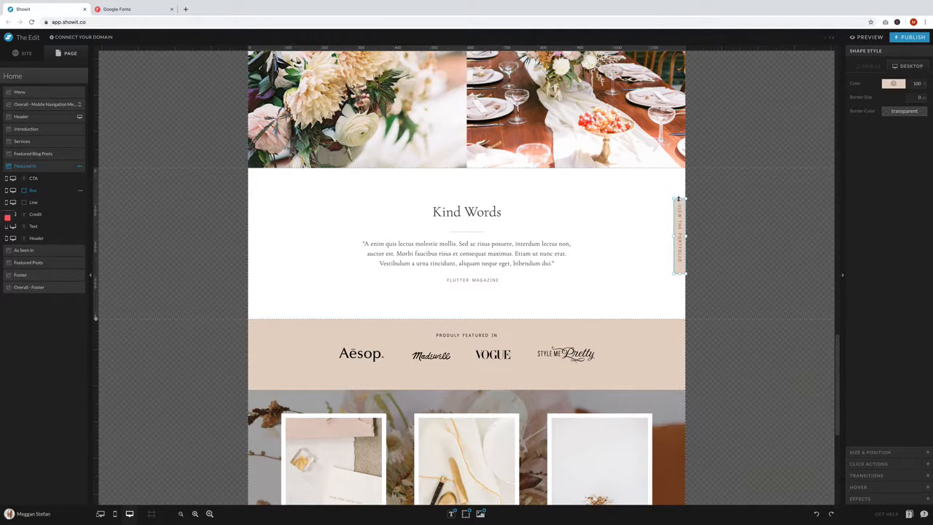
left_click_drag(631, 231, 691, 222)
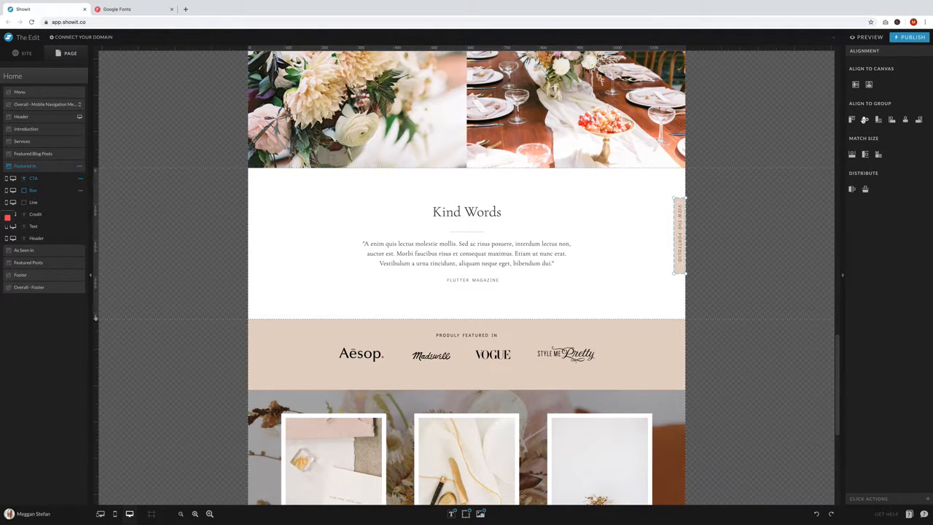
left_click(865, 119)
- Center the call-to-action text and its box vertically on the canvas, keeping them at the right edge
left_click(868, 84)
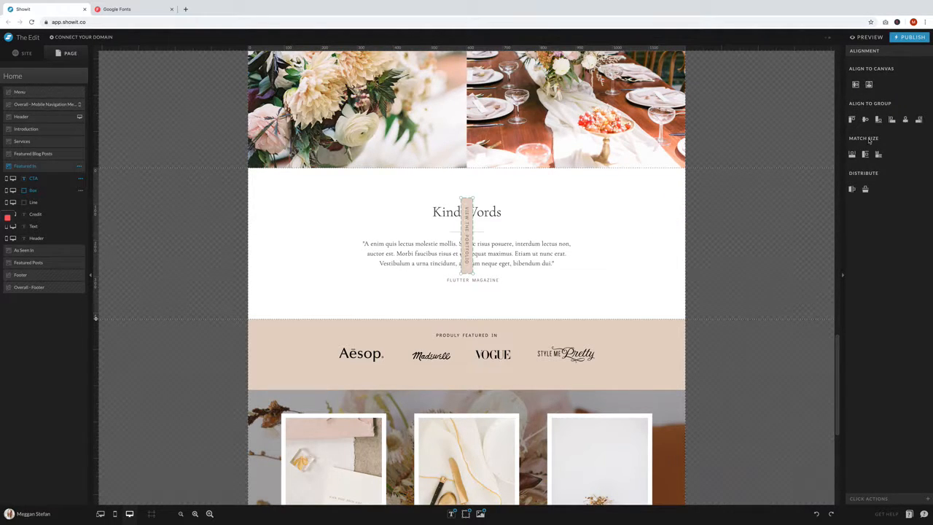
left_click(817, 514)
left_click(856, 85)
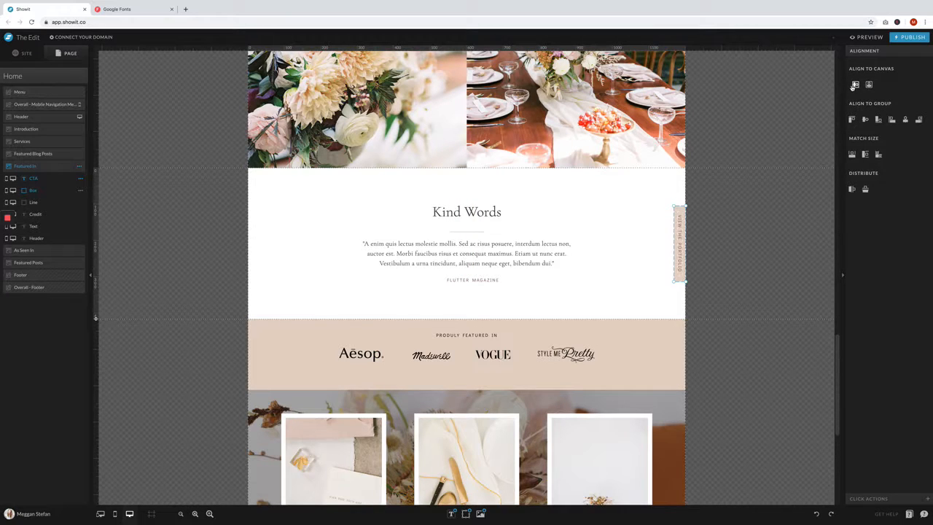
left_click(750, 226)
- Delete the As Seen In canvas with the publication logos from the Home page
scroll(596, 270, "down", 4)
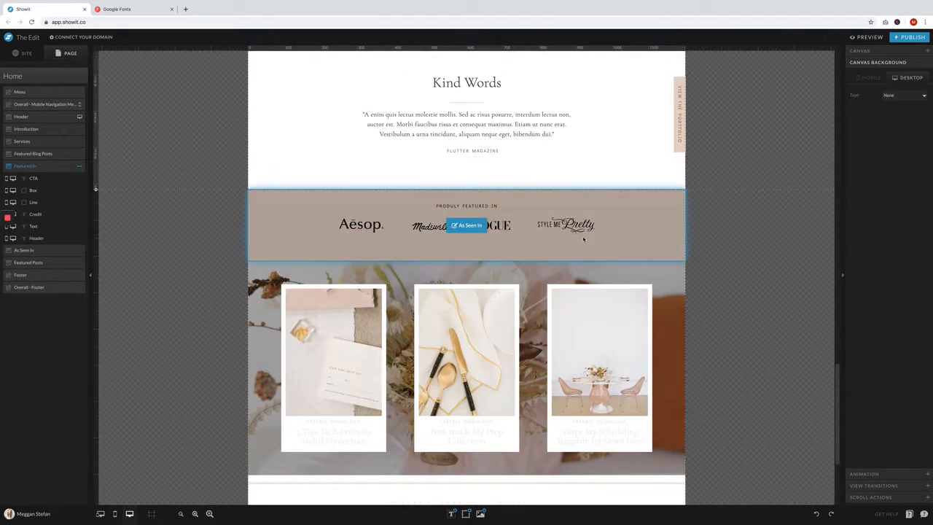
left_click(559, 241)
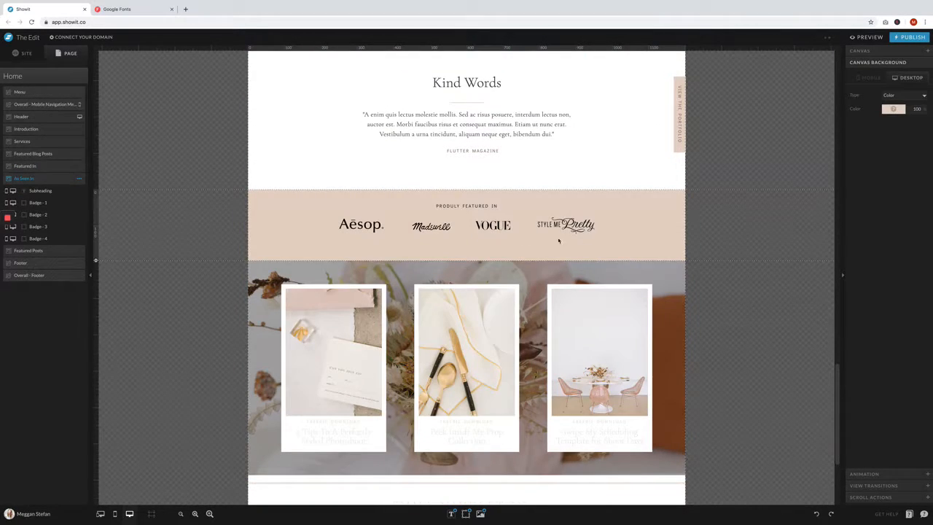
left_click(80, 178)
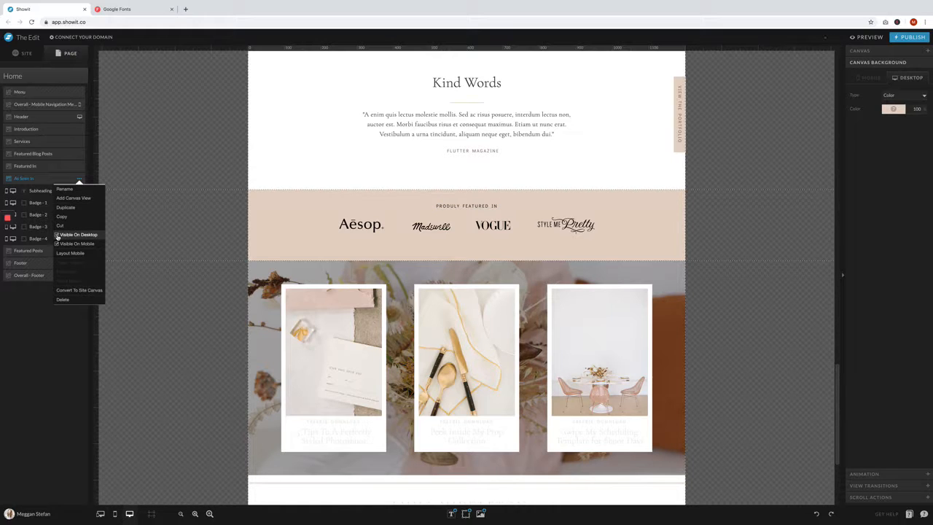
left_click(63, 299)
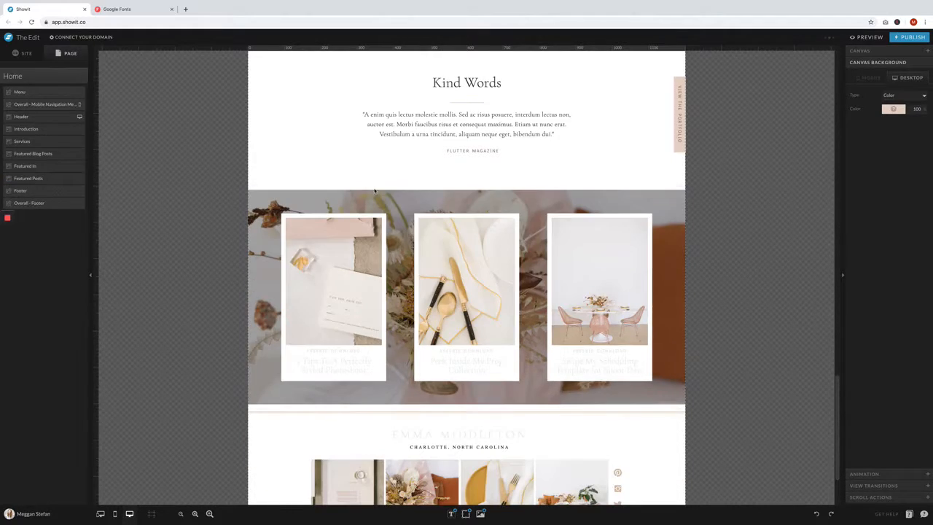
- Replace the Featured Posts canvas background image with FirstDanceShoot-137.jpg
left_click(715, 256)
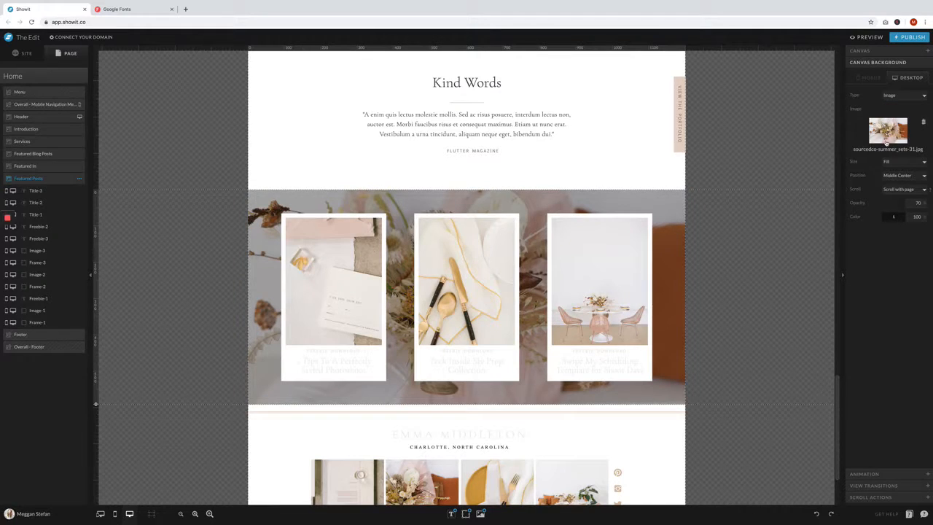
left_click(887, 137)
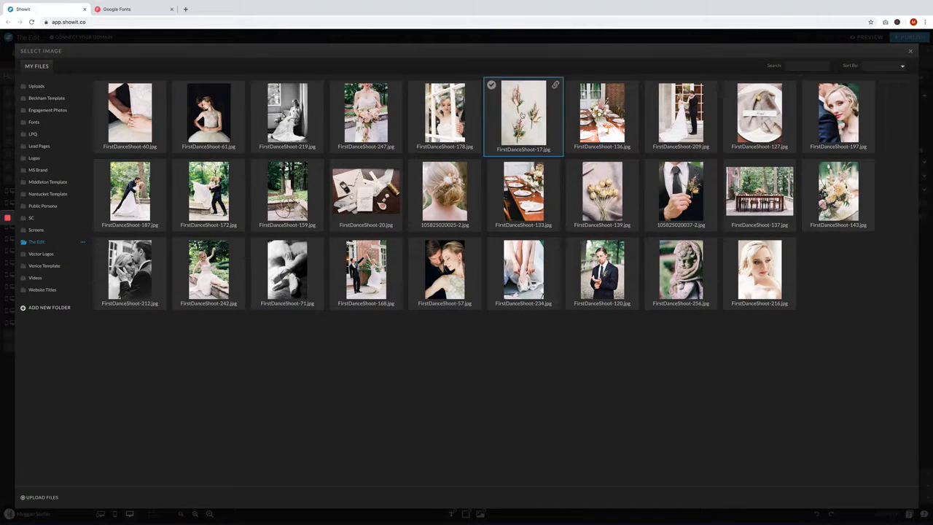
left_click(758, 191)
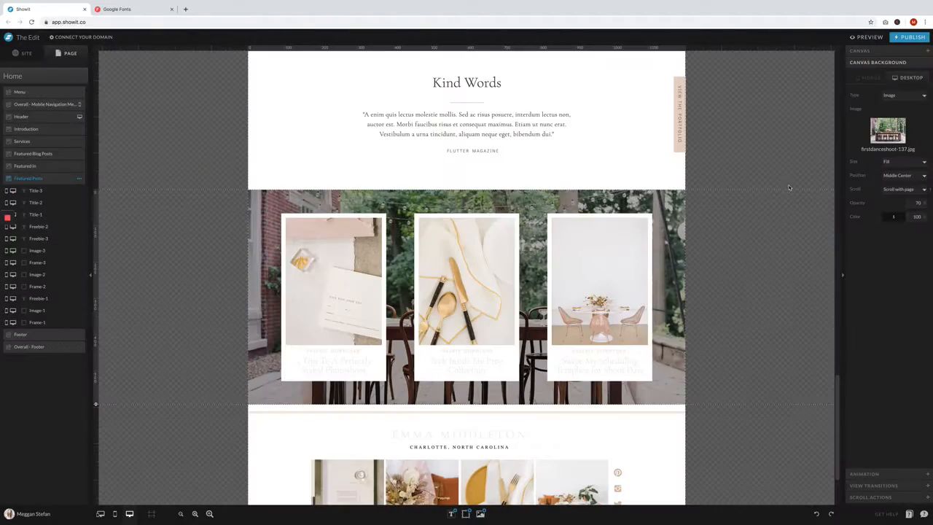
- Replace the three Featured Posts card images, from left to right, with FirstDanceShoot-168.jpg, FirstDanceShoot-57.jpg and FirstDanceShoot-242.jpg
double_click(331, 264)
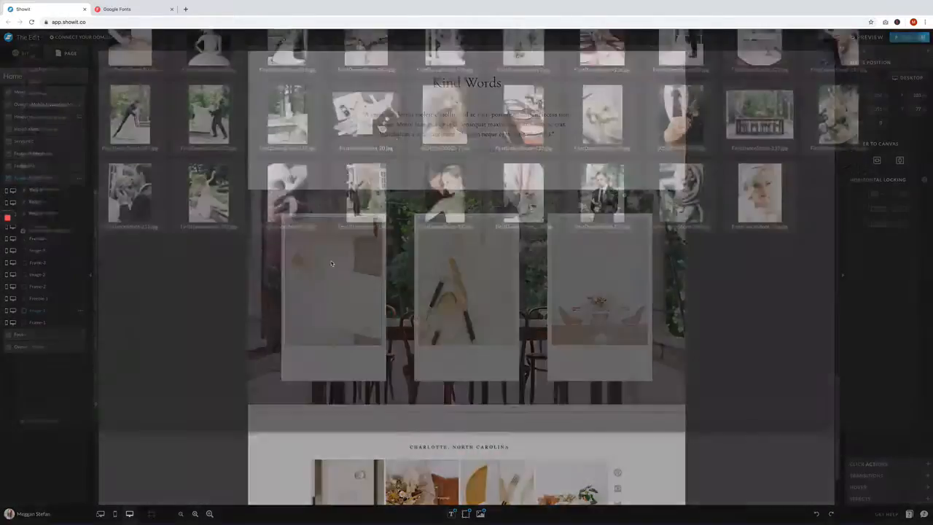
left_click(341, 264)
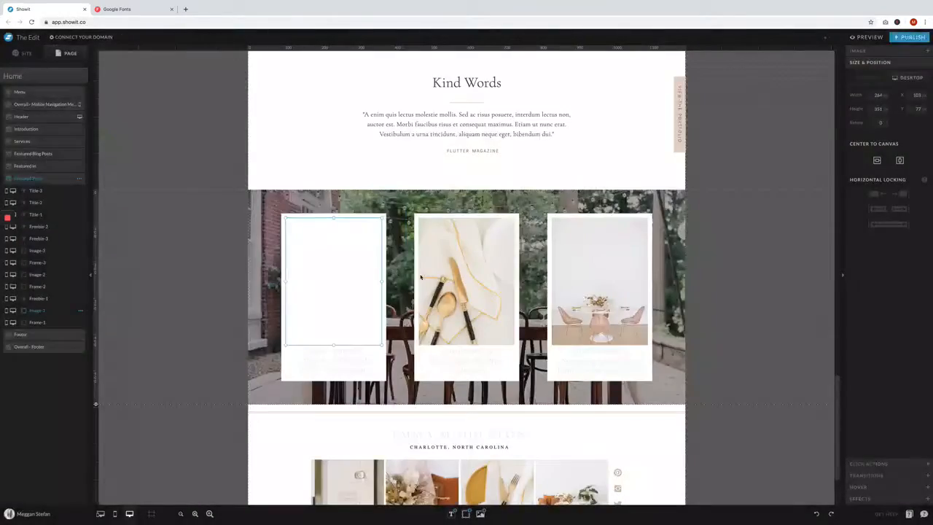
double_click(458, 287)
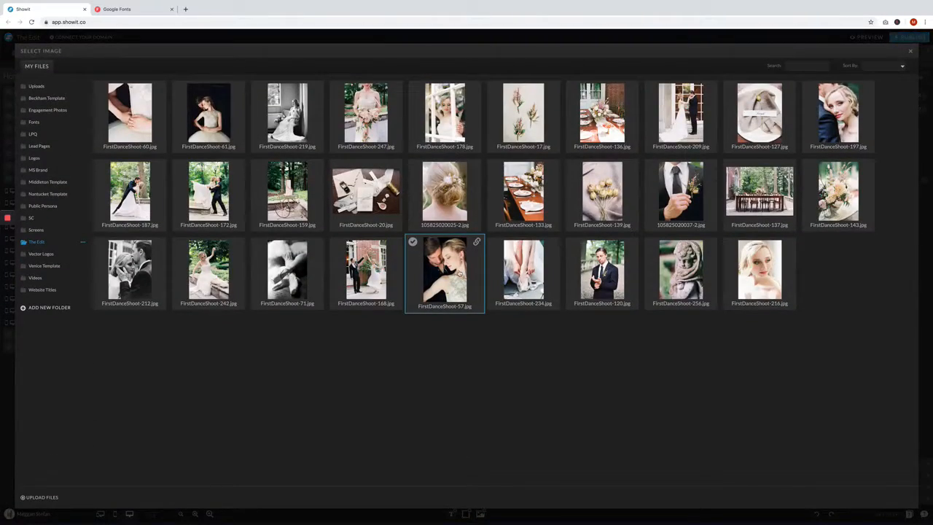
left_click(460, 272)
double_click(579, 270)
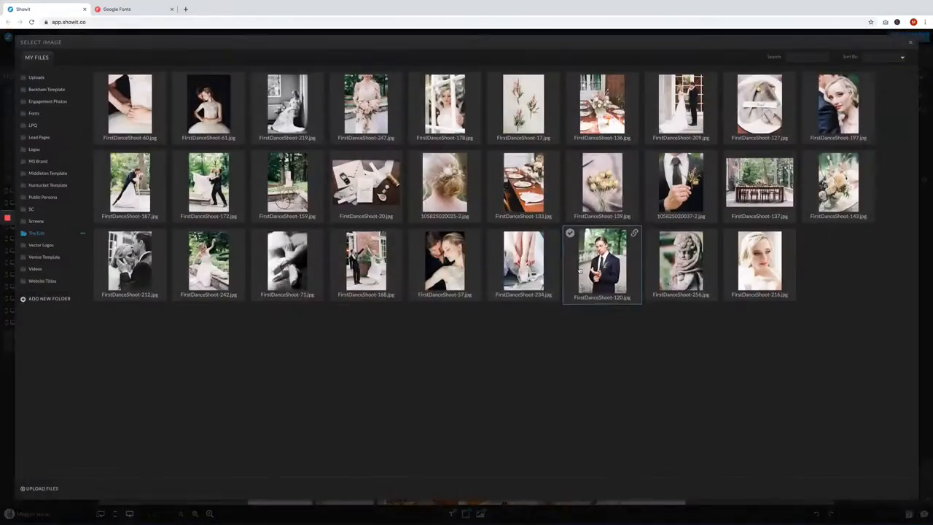
left_click(212, 264)
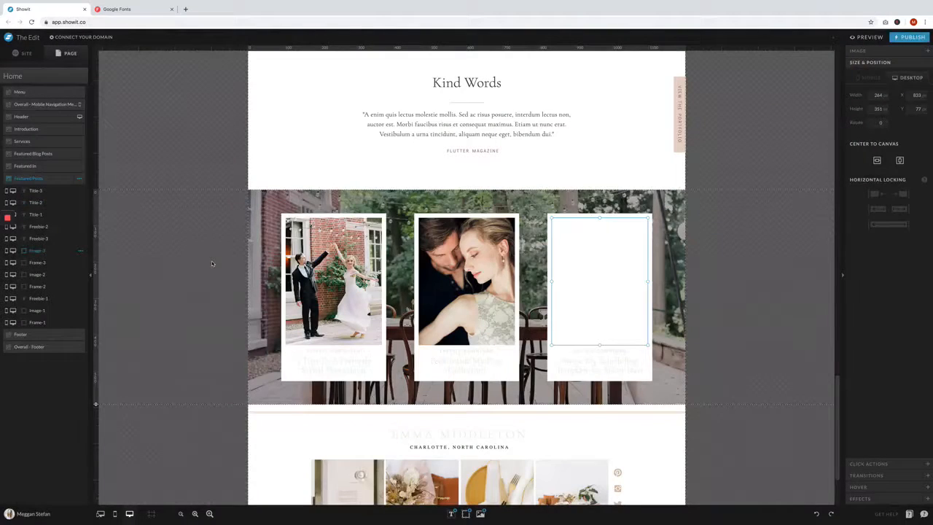
- Change the text color of the three Freebie Download labels on the Featured Posts cards to palette color 2
left_click(348, 351)
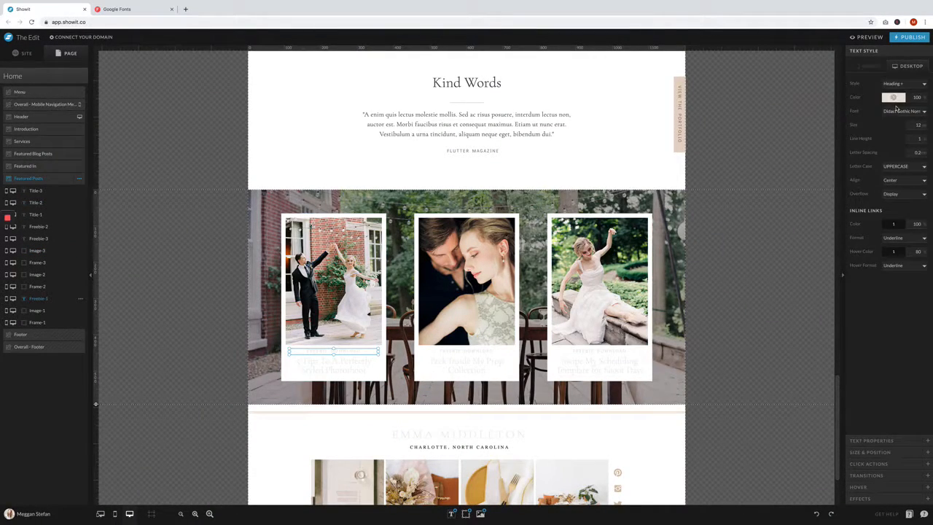
left_click(895, 100)
left_click(895, 102)
left_click(902, 111)
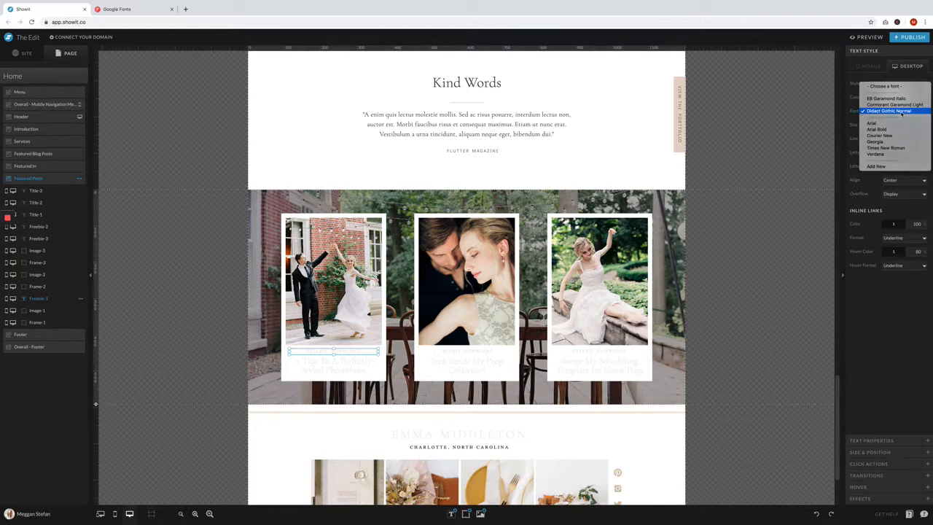
left_click(902, 113)
left_click(890, 99)
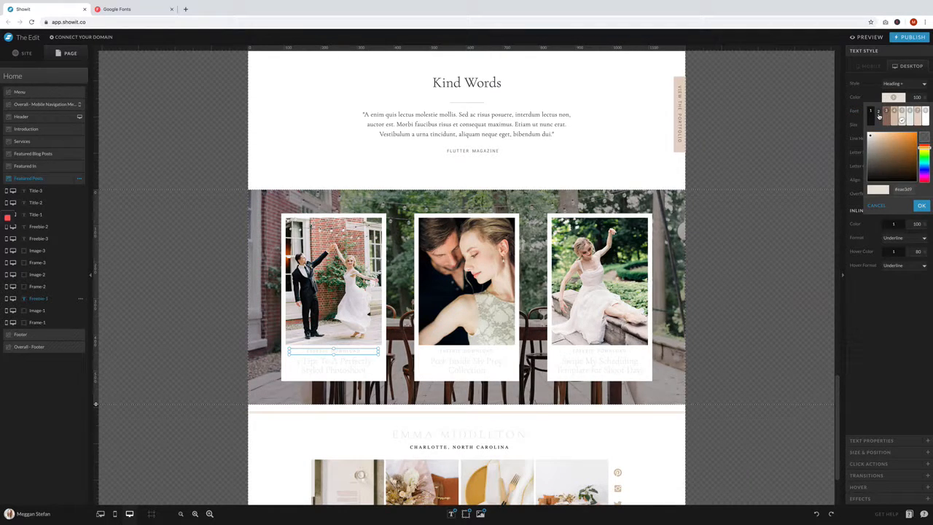
left_click(879, 115)
left_click(478, 353)
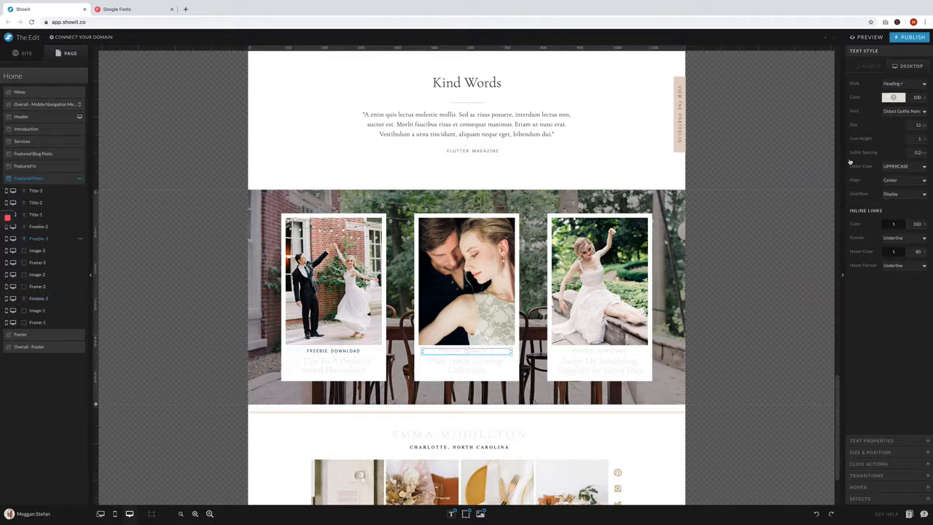
left_click(894, 99)
left_click(881, 117)
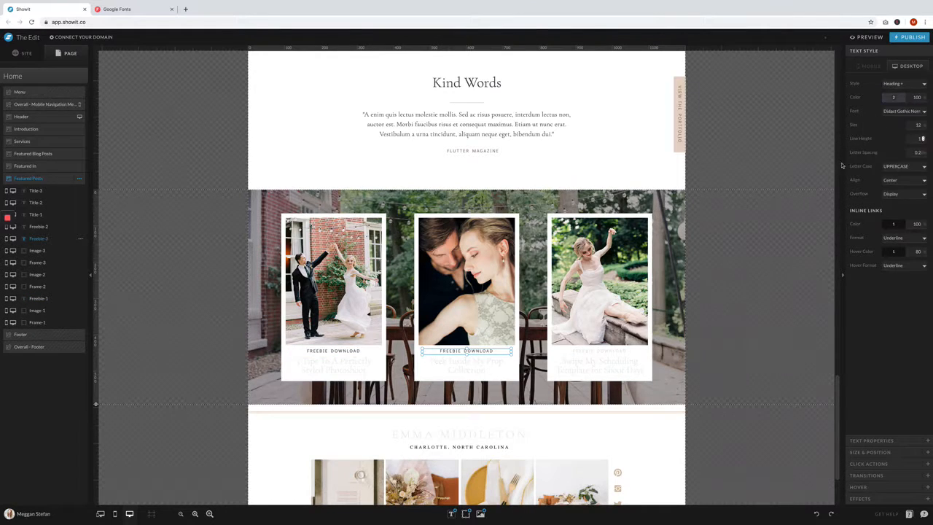
left_click(623, 351)
left_click(894, 98)
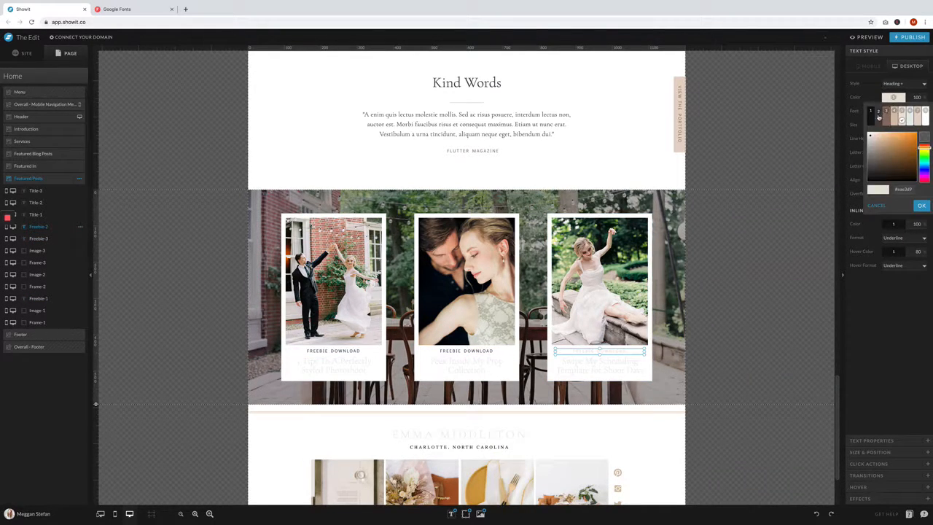
left_click(880, 117)
- Change the text color of the three Featured Posts card titles to palette color 3
left_click(333, 364)
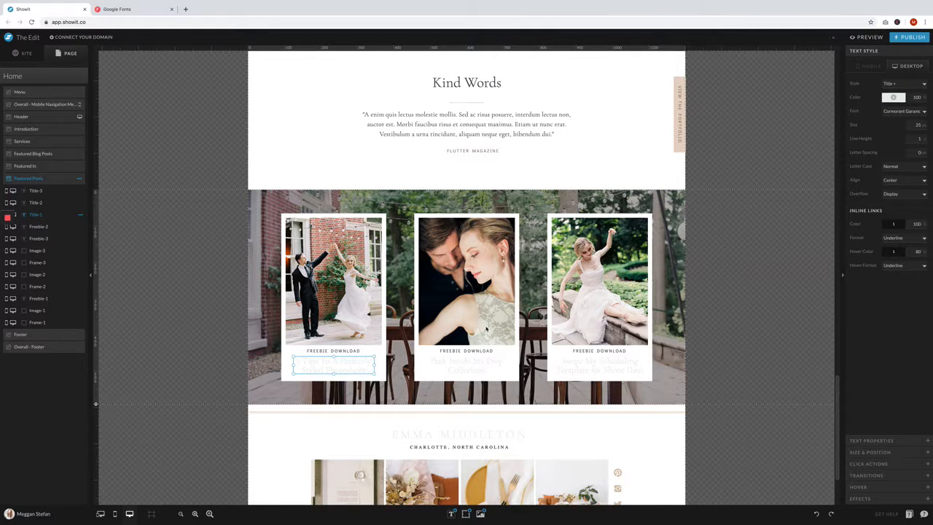
left_click(897, 97)
left_click(885, 117)
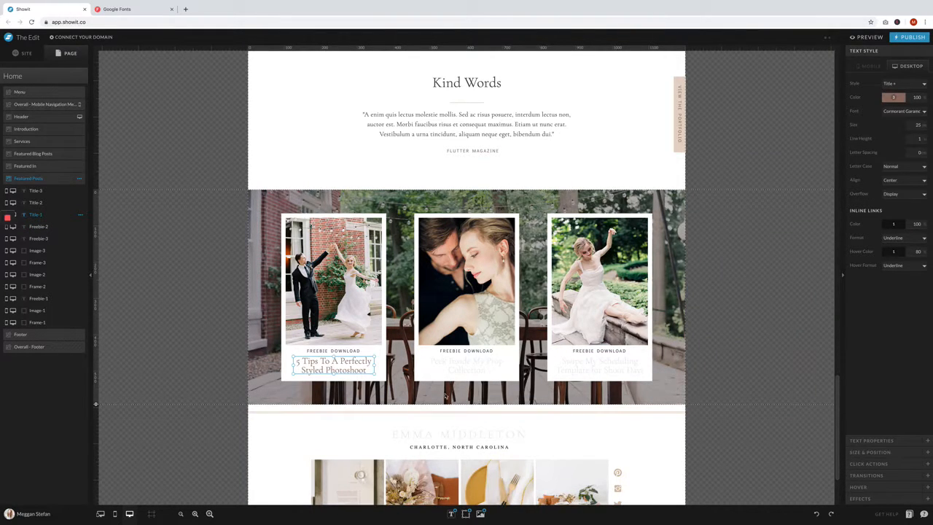
left_click(472, 364)
left_click(894, 98)
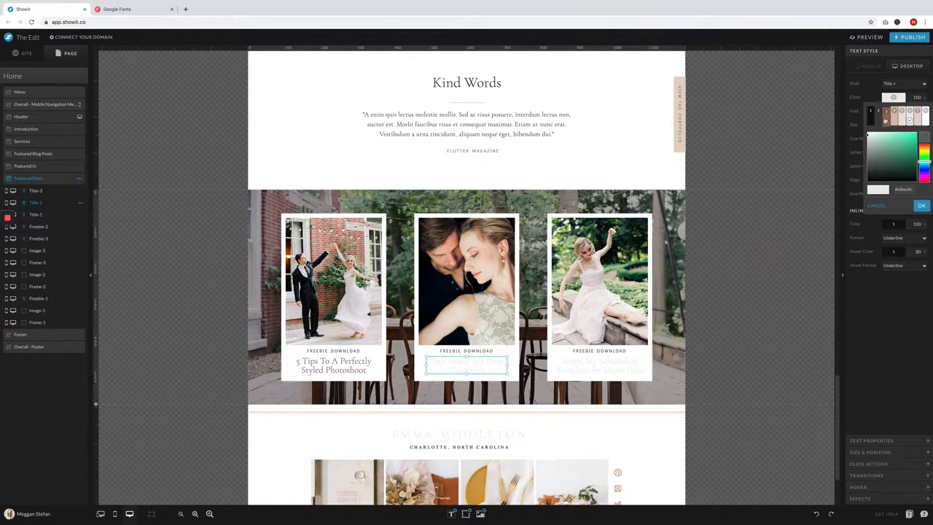
left_click(885, 118)
left_click(600, 365)
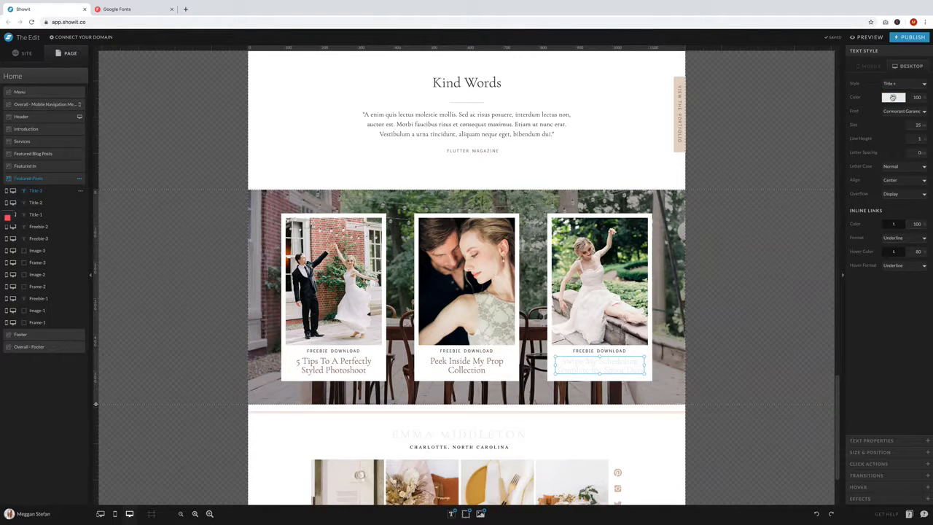
left_click(892, 97)
left_click(885, 118)
left_click(733, 302)
- In the Overall - Footer site canvas, replace the logo text with the photographer's name and apply palette color 3
scroll(733, 301, "down", 3)
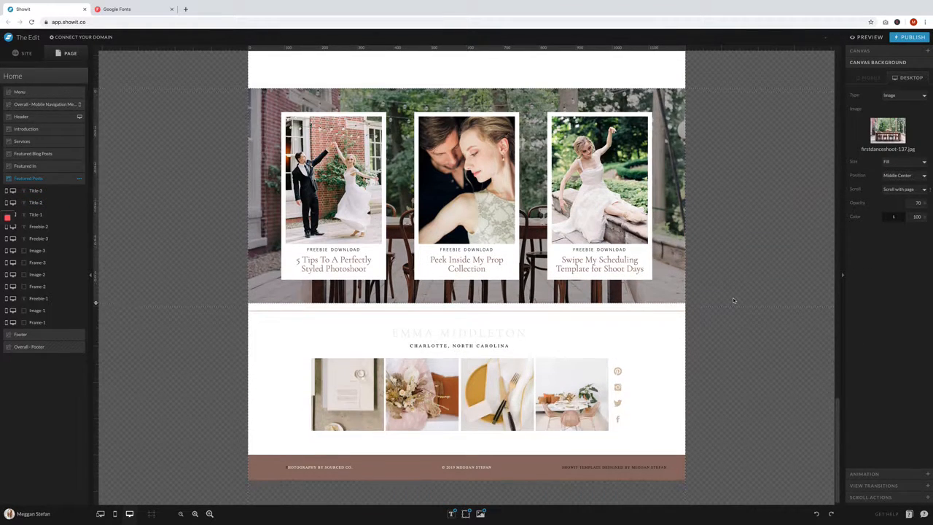
mouse_move(564, 343)
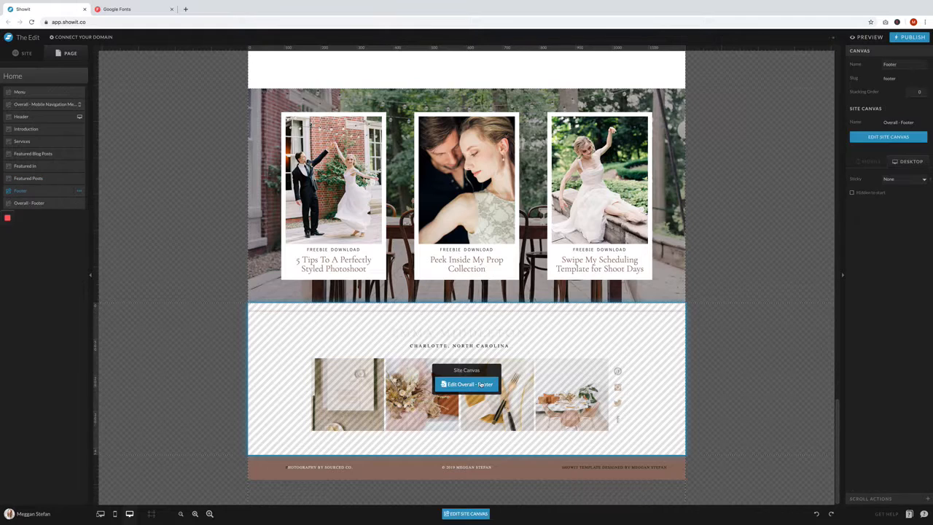
left_click(481, 384)
left_click(517, 108)
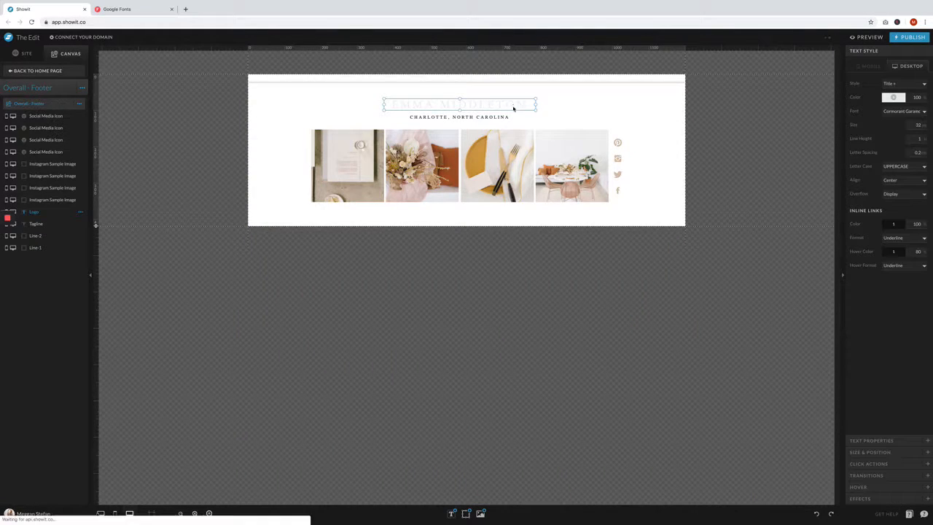
double_click(512, 106)
key("BackSpace")
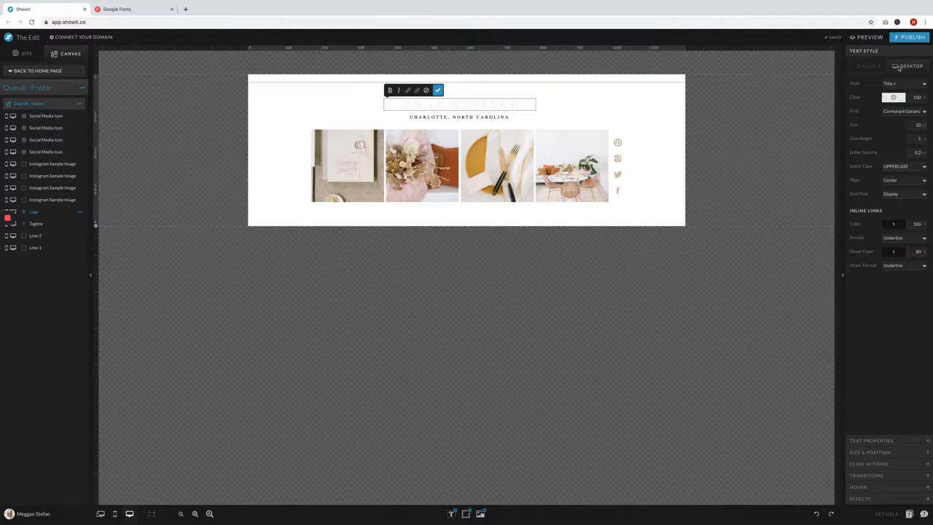
left_click(893, 98)
left_click(898, 117)
left_click(893, 98)
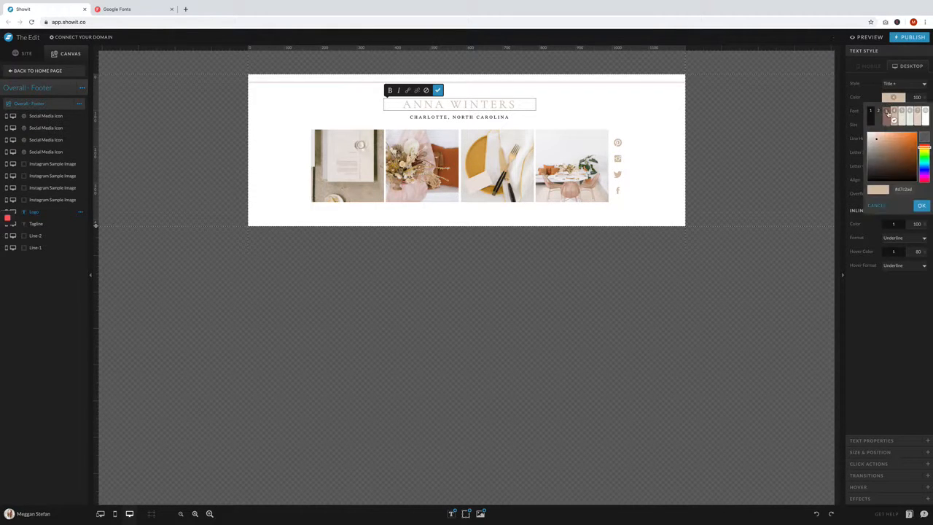
left_click(890, 115)
- Set the footer tagline's font to Didact Gothic Normal
left_click(490, 117)
double_click(490, 117)
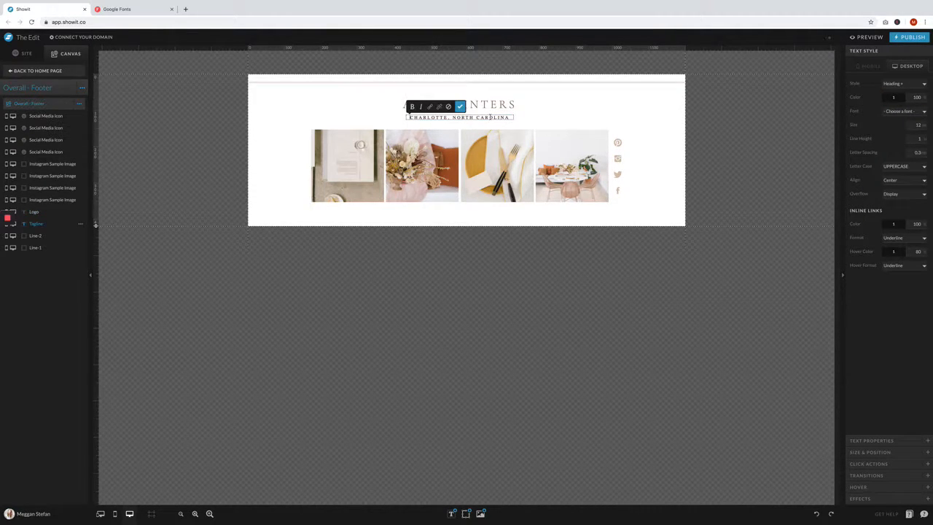
left_click(536, 120)
left_click(902, 111)
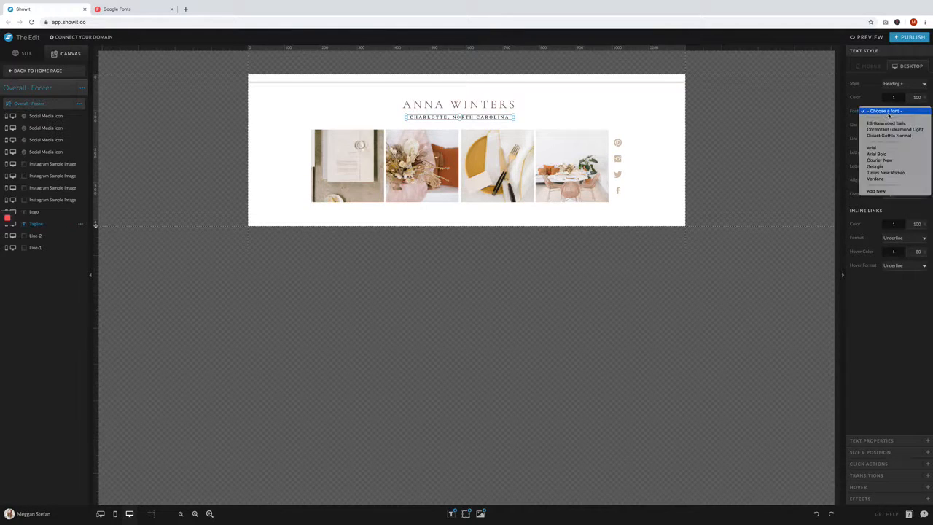
left_click(901, 115)
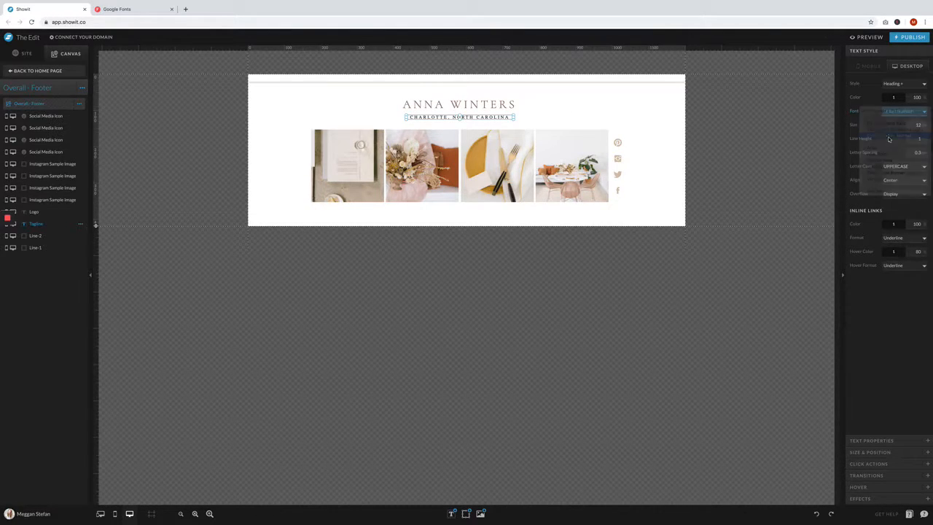
- Change the footer tagline text to "Brand and Lifestyle Photography"
double_click(501, 118)
type("Brand and Life")
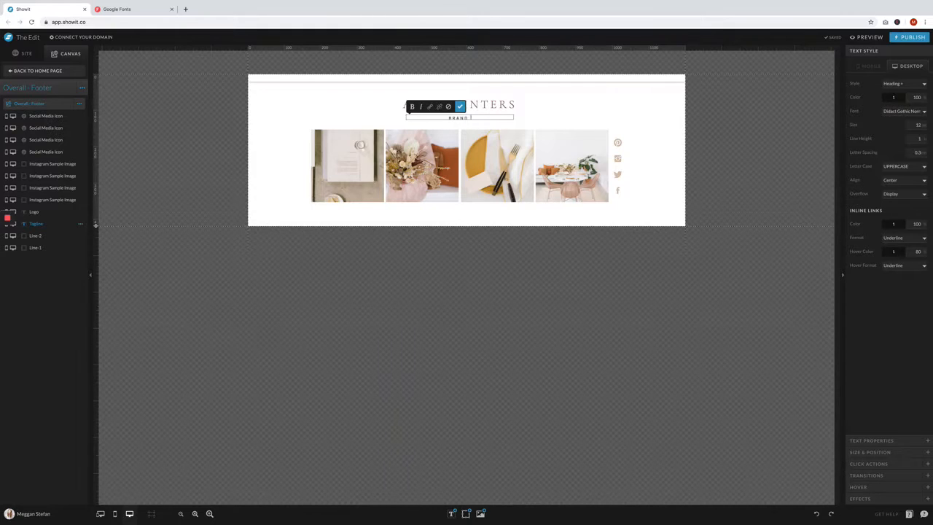
key("BackSpace")
key("BackSpace")
key("BackSpace")
key("BackSpace")
type("(Fiesty)")
key("BackSpace")
key("BackSpace")
key("BackSpace")
key("BackSpace")
key("BackSpace")
key("BackSpace")
key("BackSpace")
key("BackSpace")
type("Lifestyle Photography")
key("Escape")
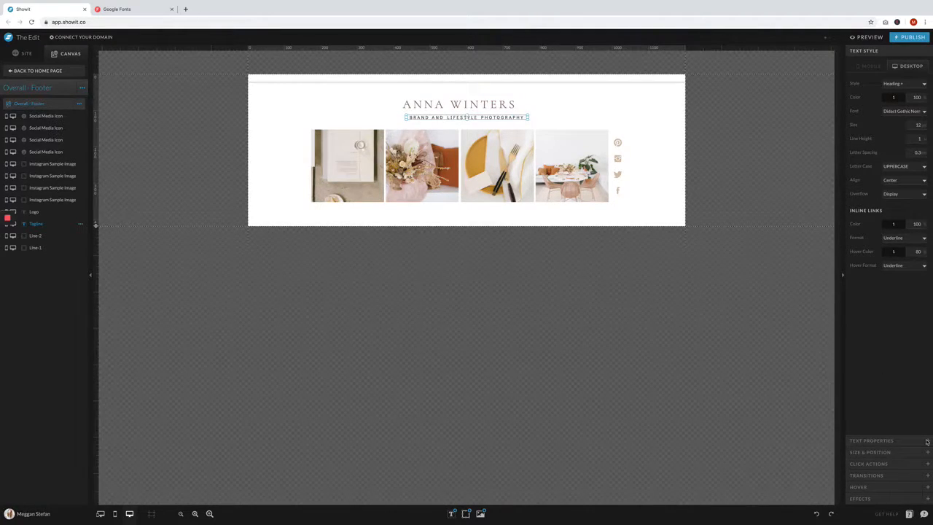
- Center the footer logo and tagline together horizontally on the canvas
left_click(911, 452)
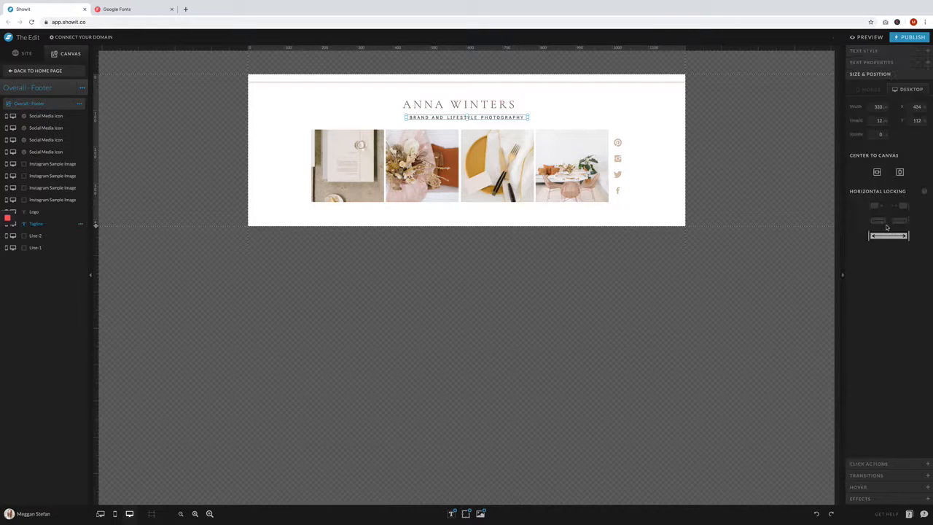
left_click(659, 183)
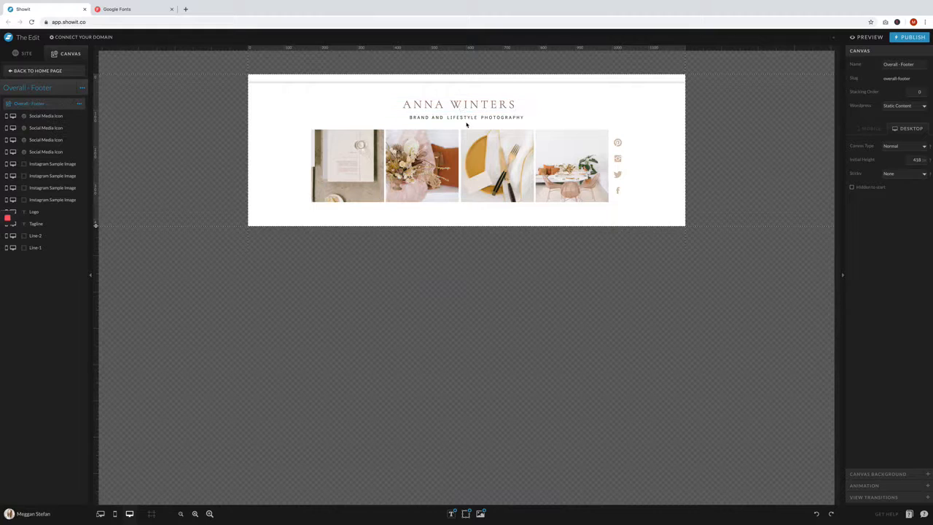
left_click_drag(467, 124, 463, 102)
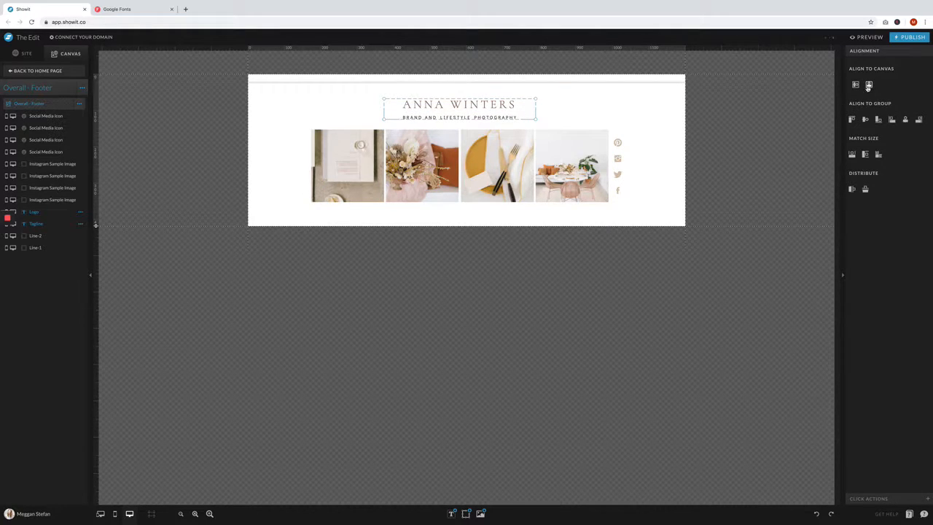
left_click(868, 85)
left_click(644, 157)
double_click(340, 172)
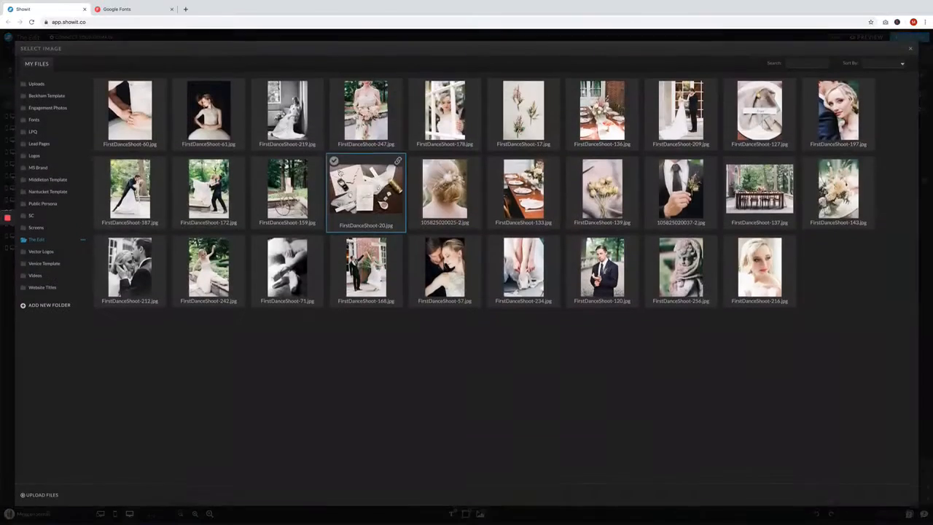
left_click(449, 187)
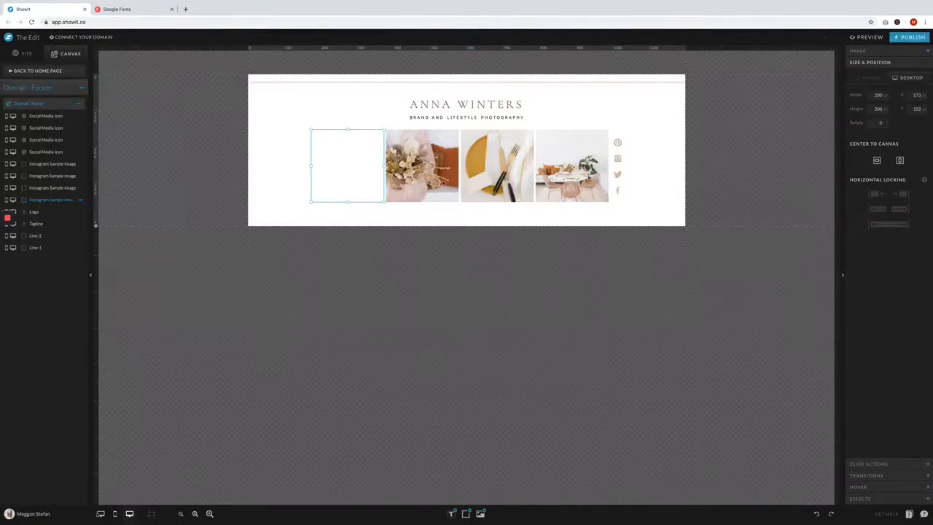
double_click(428, 166)
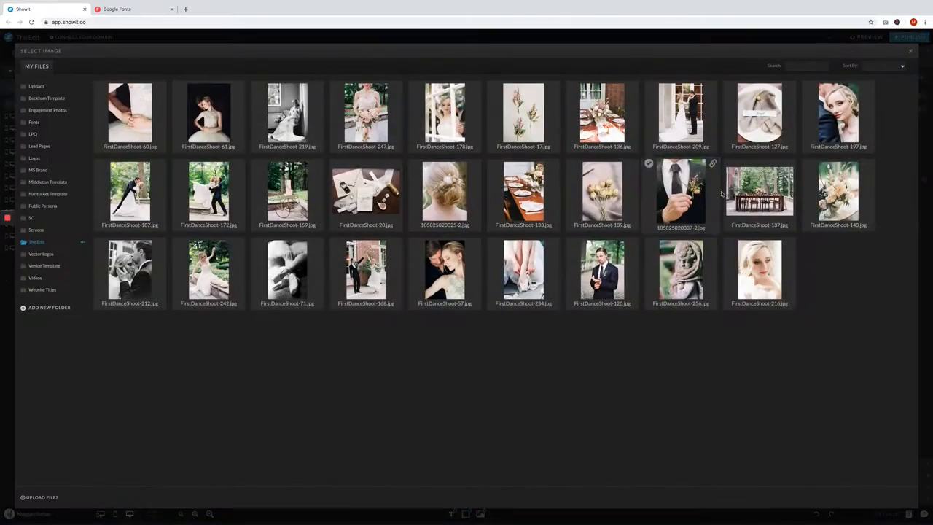
left_click(682, 188)
double_click(498, 166)
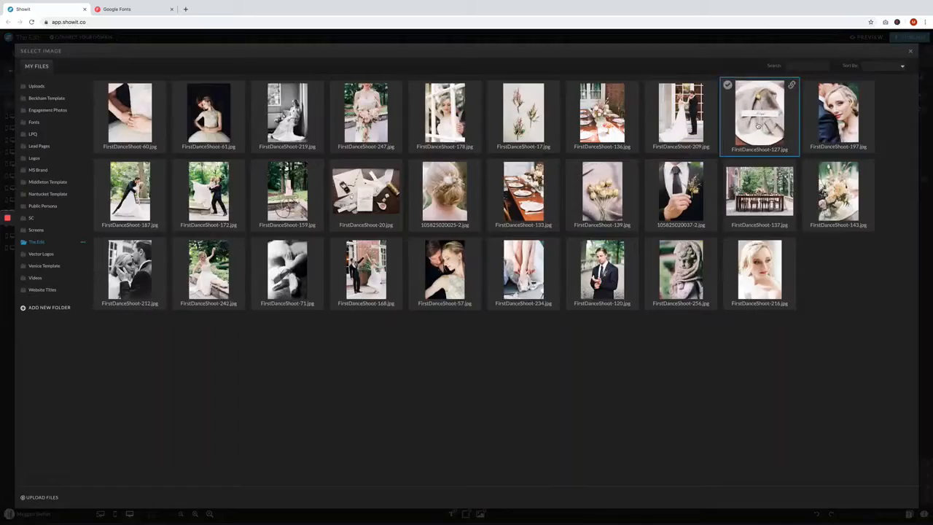
left_click(758, 126)
double_click(569, 166)
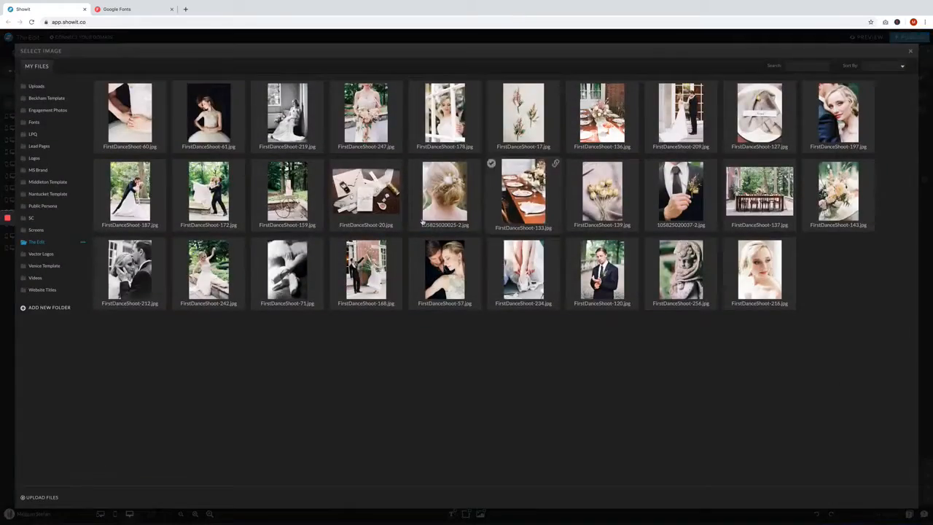
left_click(293, 260)
- Swap the second footer Instagram image for FirstDanceShoot-60.jpg
double_click(424, 166)
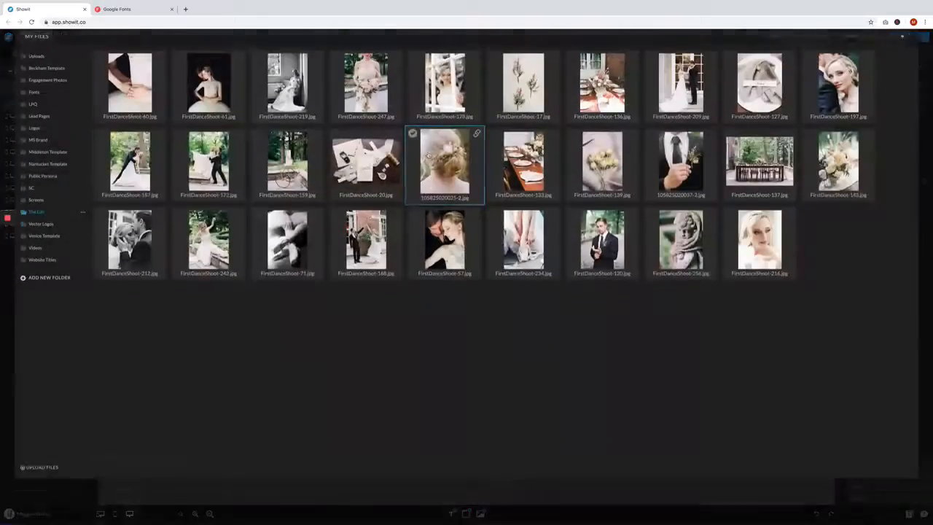
left_click(209, 191)
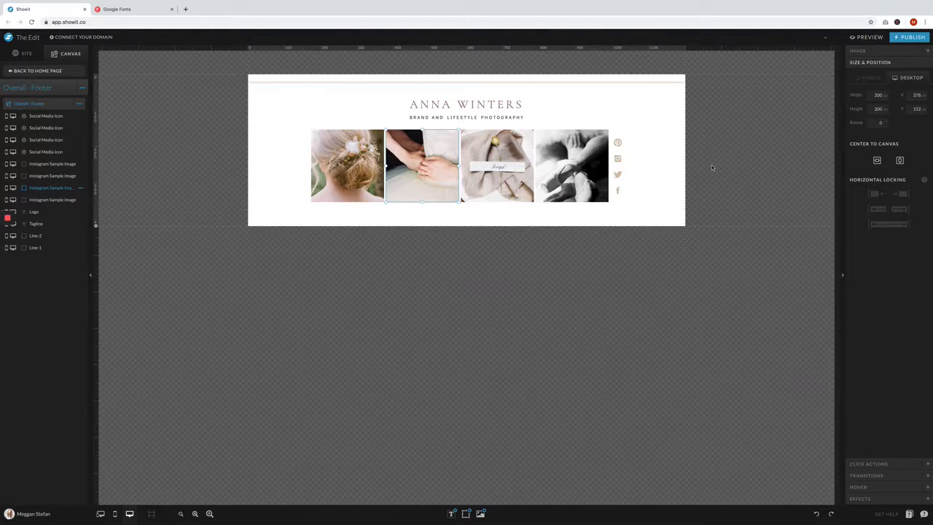
left_click(712, 165)
- In the Overall - Navigation Menu site canvas, set the logo text size to 60 and its color to palette color 3
left_click(25, 71)
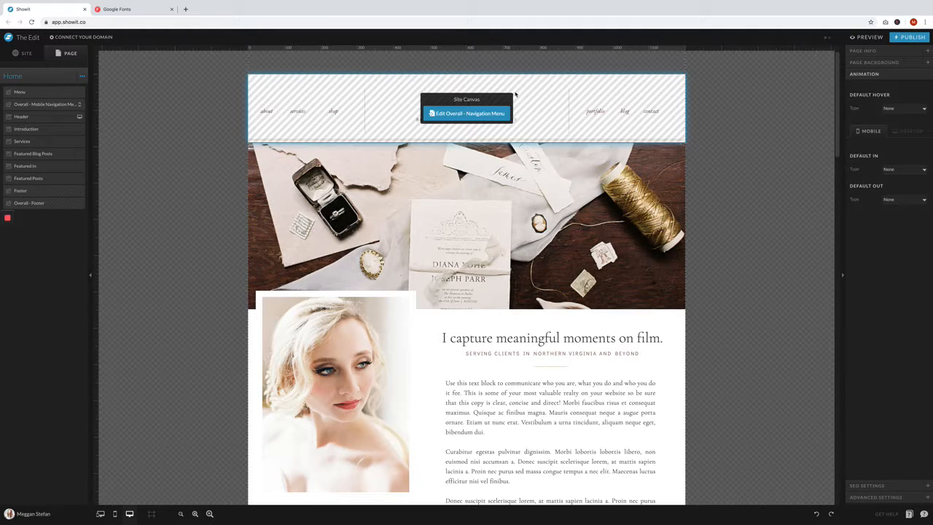
left_click(475, 106)
left_click(477, 103)
left_click(882, 51)
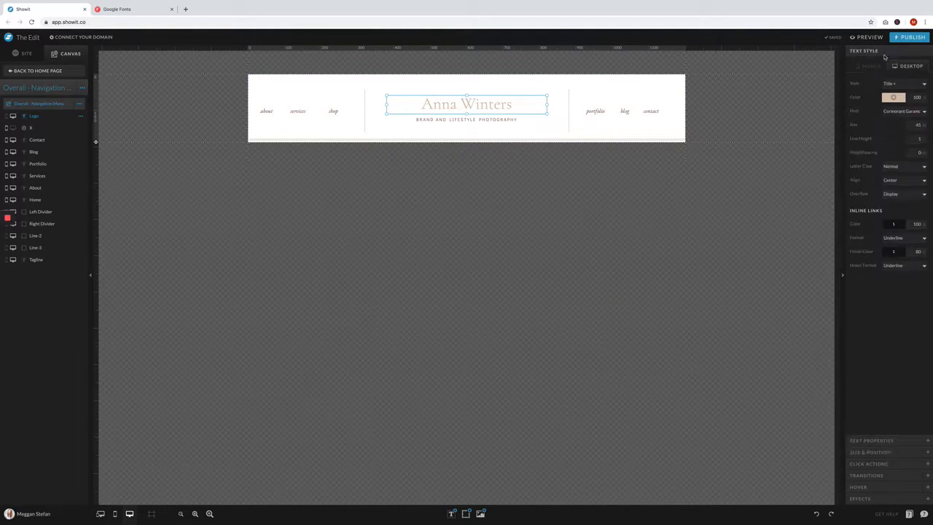
type("40")
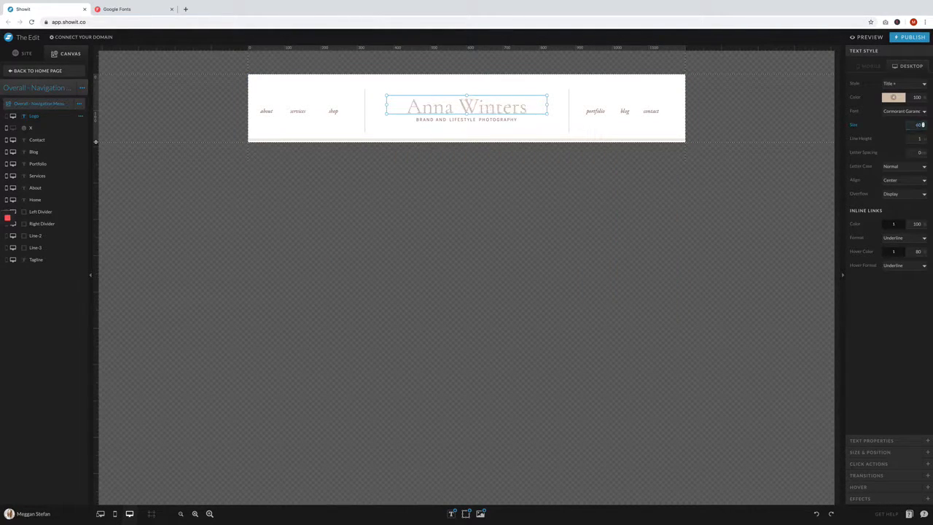
left_click(891, 98)
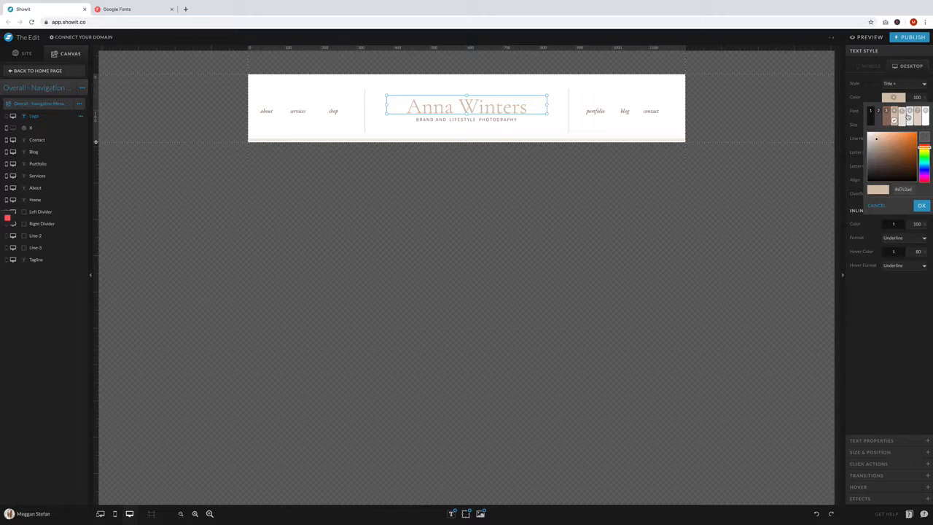
left_click(889, 112)
left_click(755, 115)
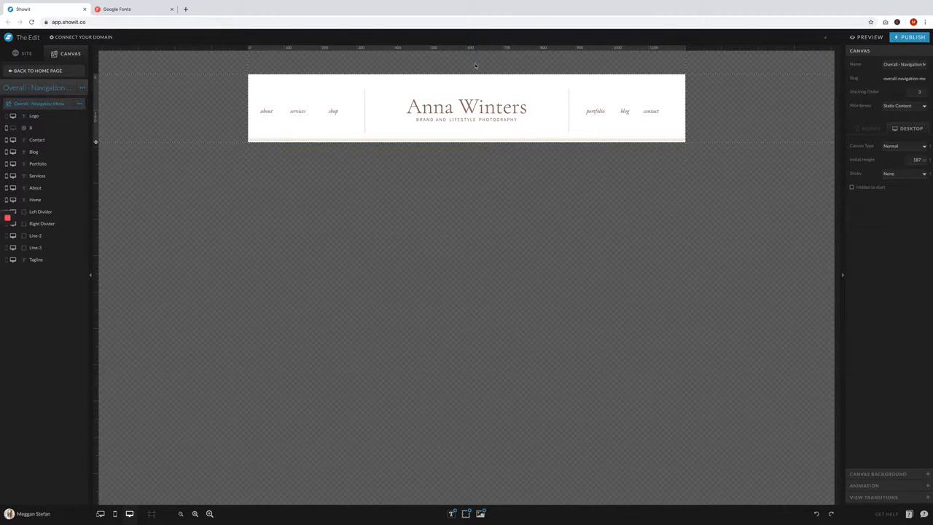
- Return to the Home page and open the Overall - Credits site canvas beneath the footer for editing
left_click(35, 72)
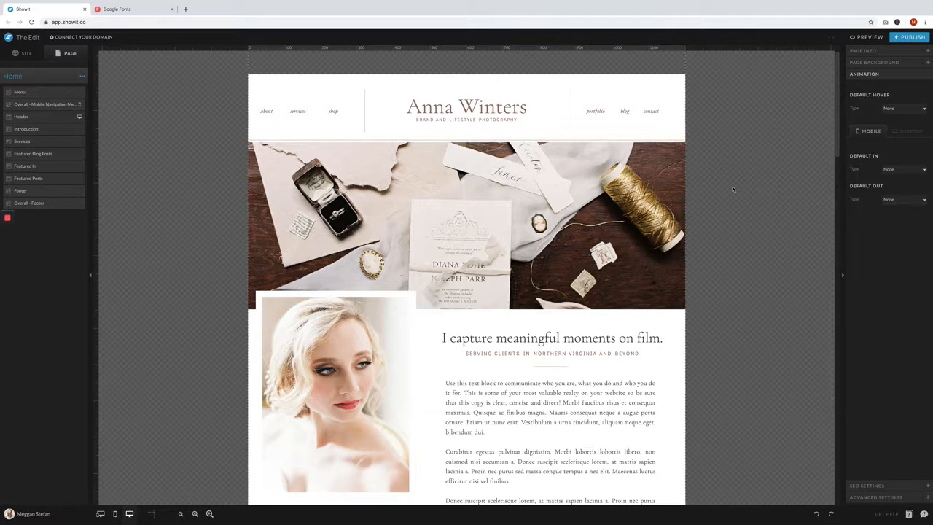
scroll(733, 190, "down", 5)
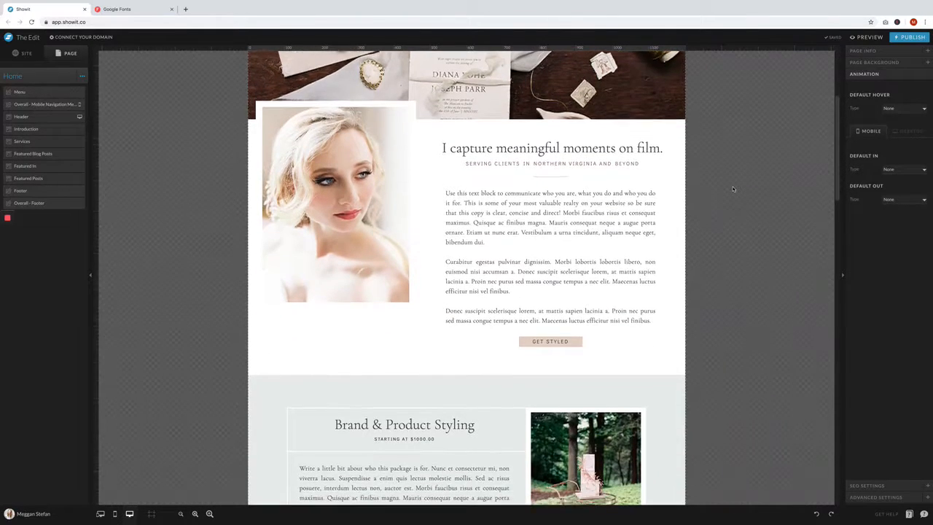
scroll(734, 189, "down", 2)
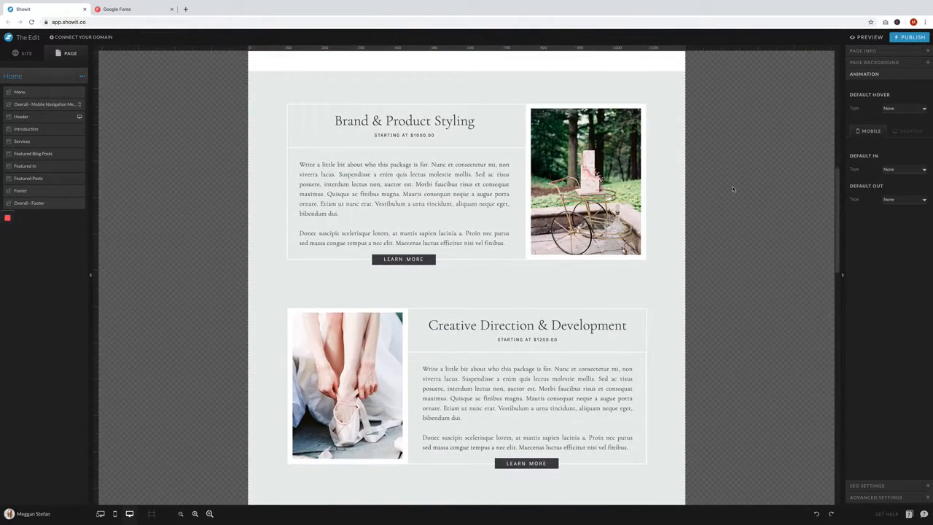
scroll(733, 189, "down", 10)
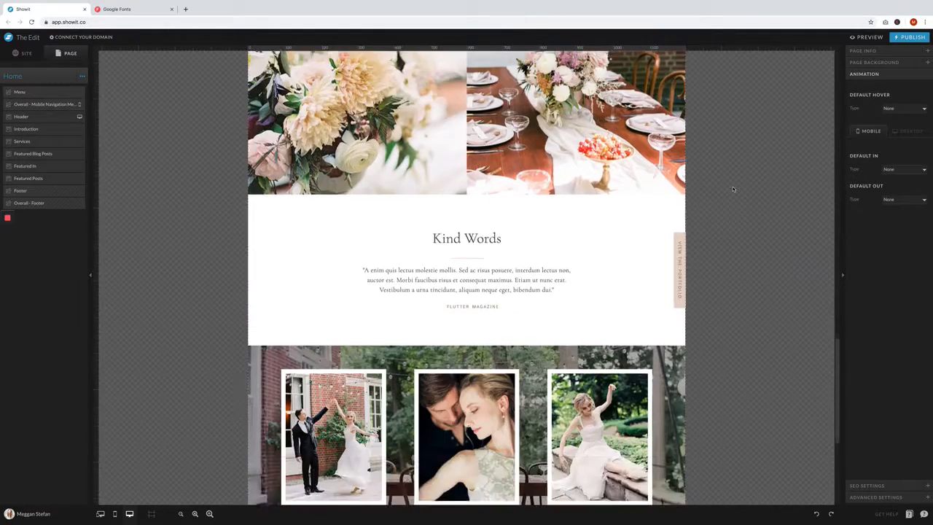
scroll(734, 189, "down", 4)
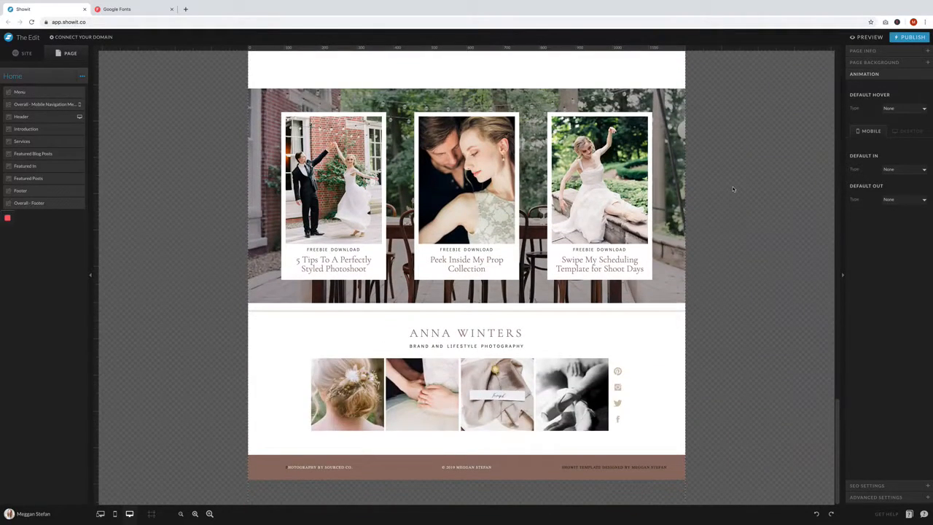
left_click(469, 472)
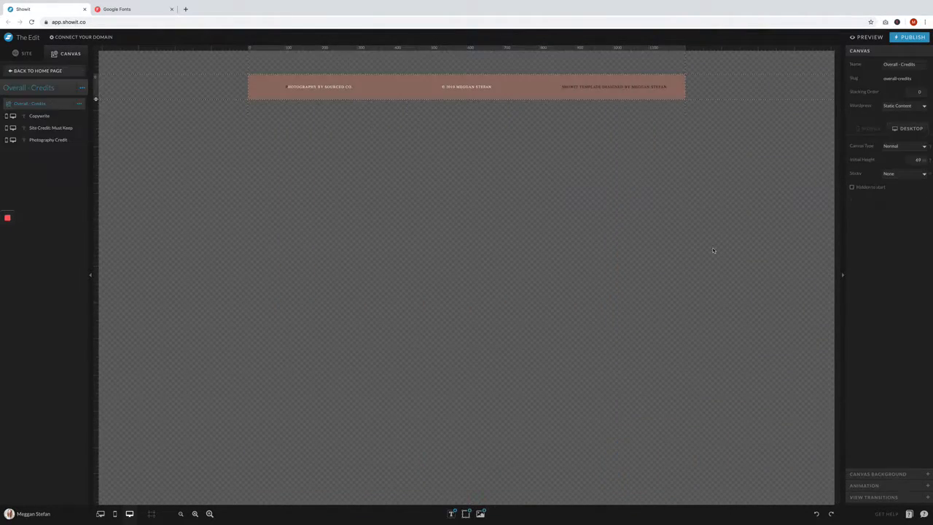
- Set the font of the photography credit text to Didact Gothic Normal
left_click(304, 88)
left_click(922, 110)
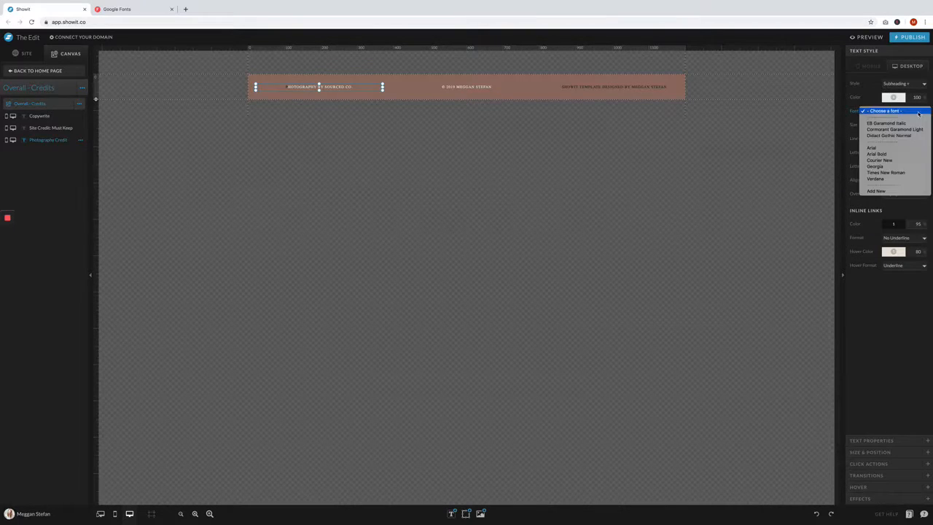
left_click(897, 136)
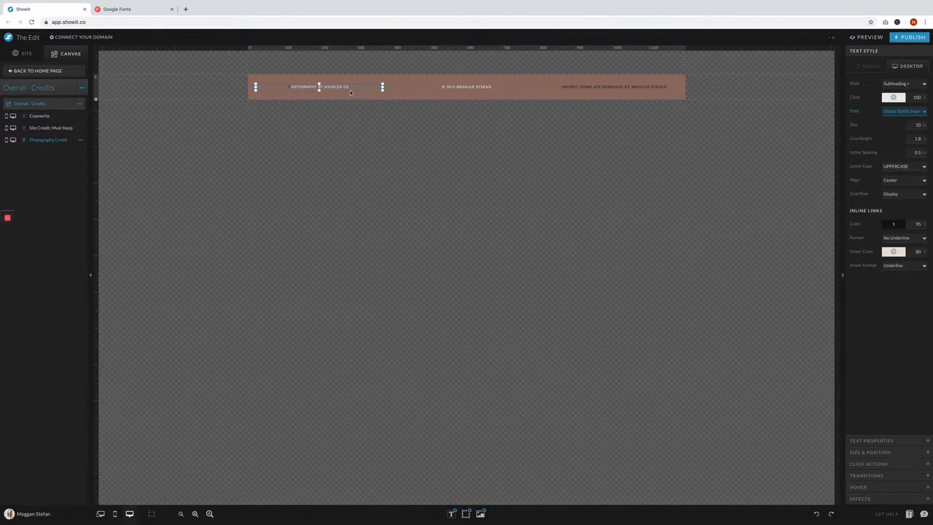
- Change the color of the whole photography credit text to palette color 1
left_click(901, 98)
left_click(926, 114)
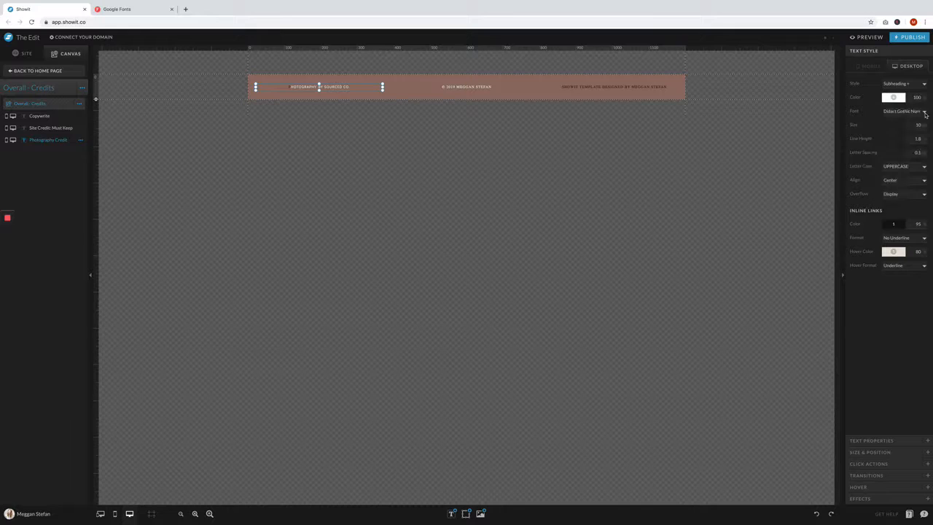
double_click(342, 86)
key("ctrl+a")
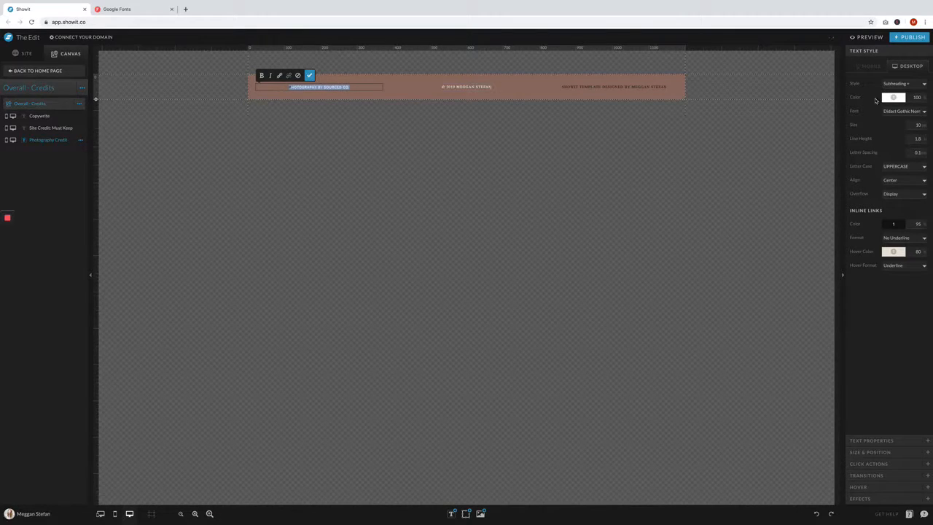
left_click(894, 97)
left_click(926, 115)
left_click(898, 99)
left_click(872, 115)
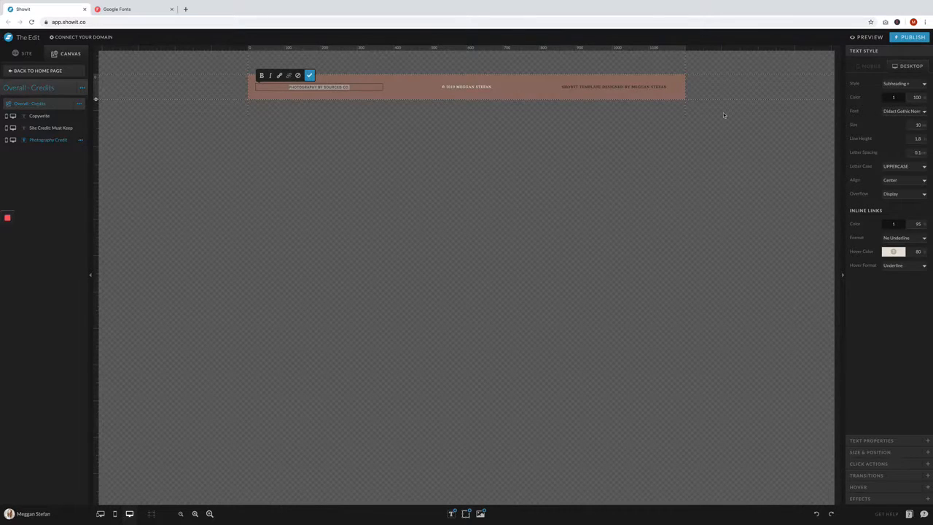
- Recolor the copyright text in the credits bar with a dark palette color and check the template credit text
left_click(511, 86)
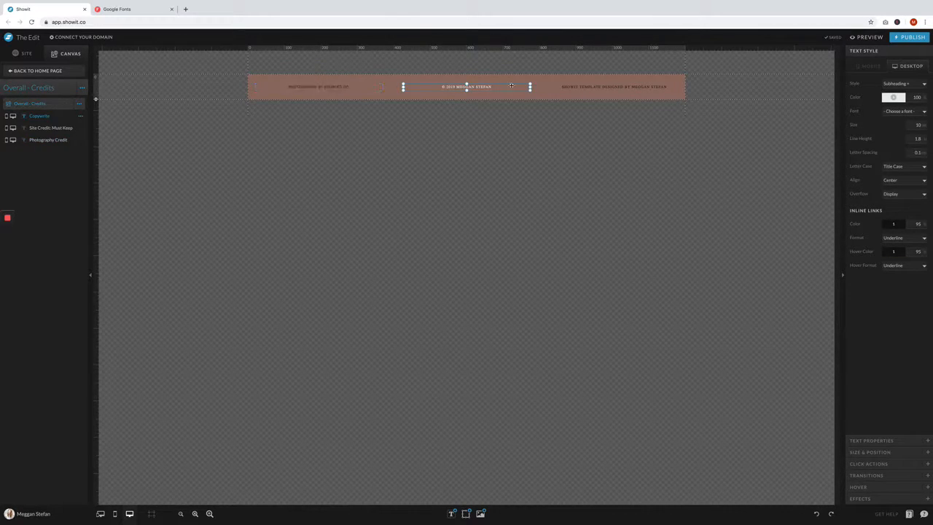
double_click(480, 86)
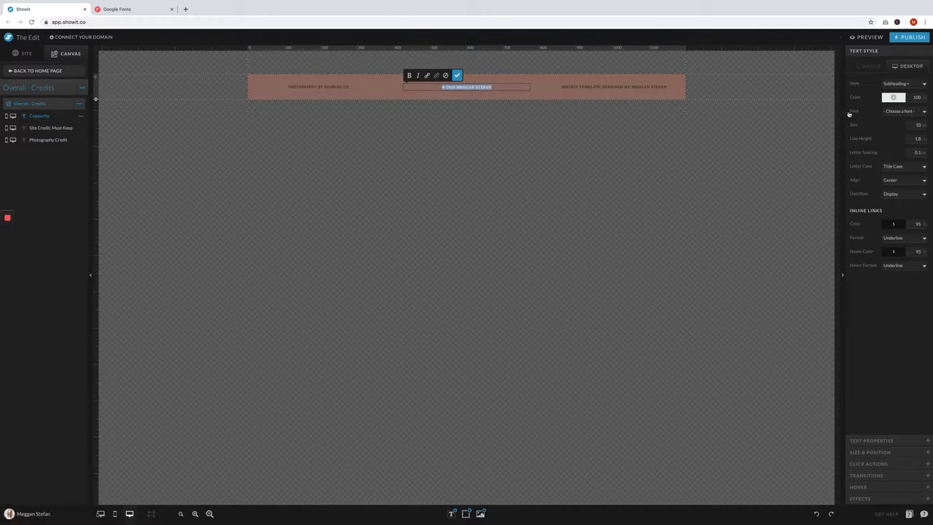
left_click(893, 98)
left_click(875, 116)
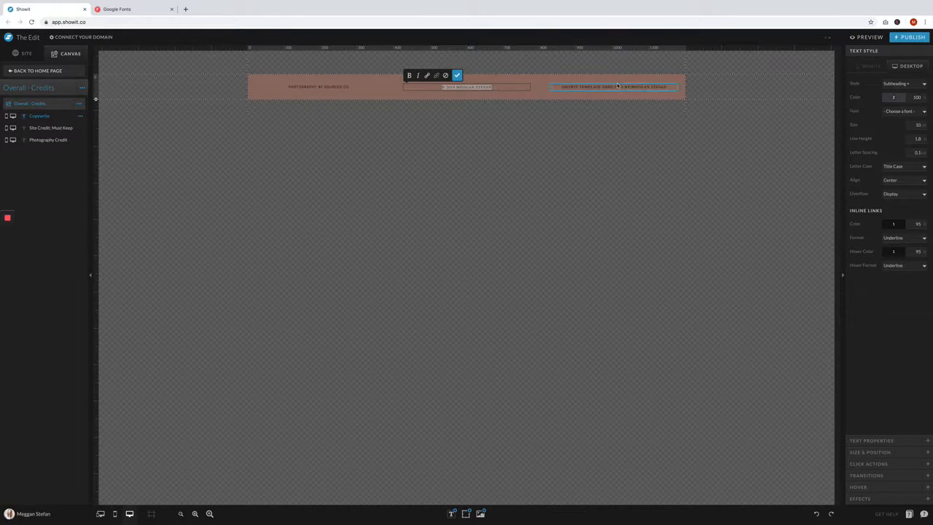
double_click(613, 87)
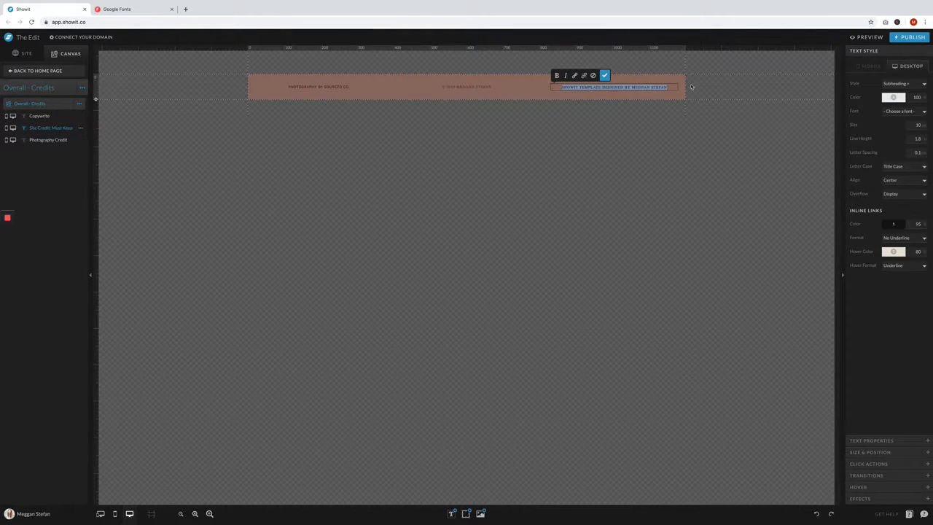
left_click(664, 99)
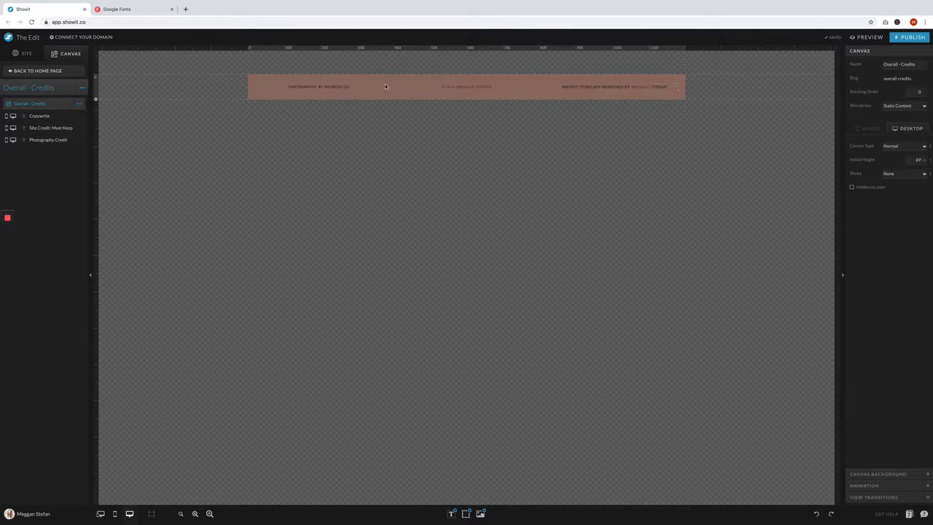
- Set the background color of the Overall - Credits canvas to light gray
left_click(902, 473)
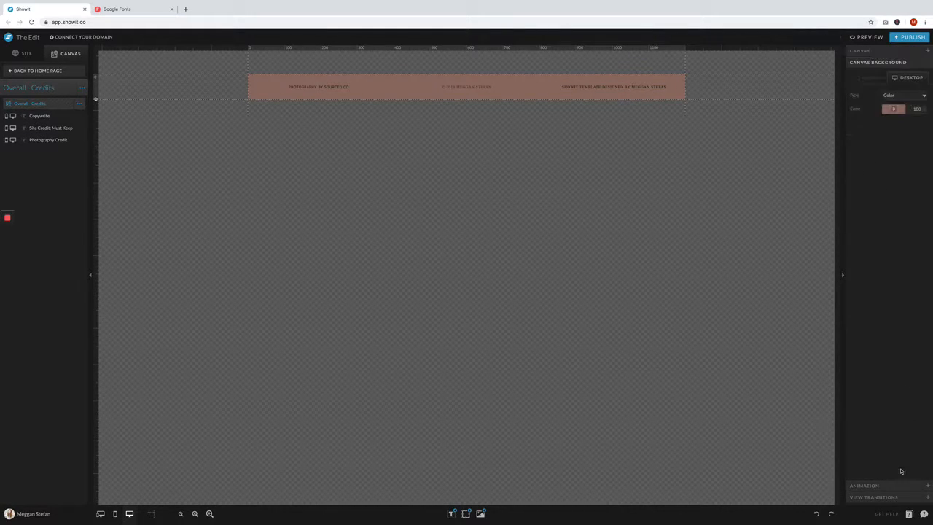
left_click(896, 109)
left_click(912, 129)
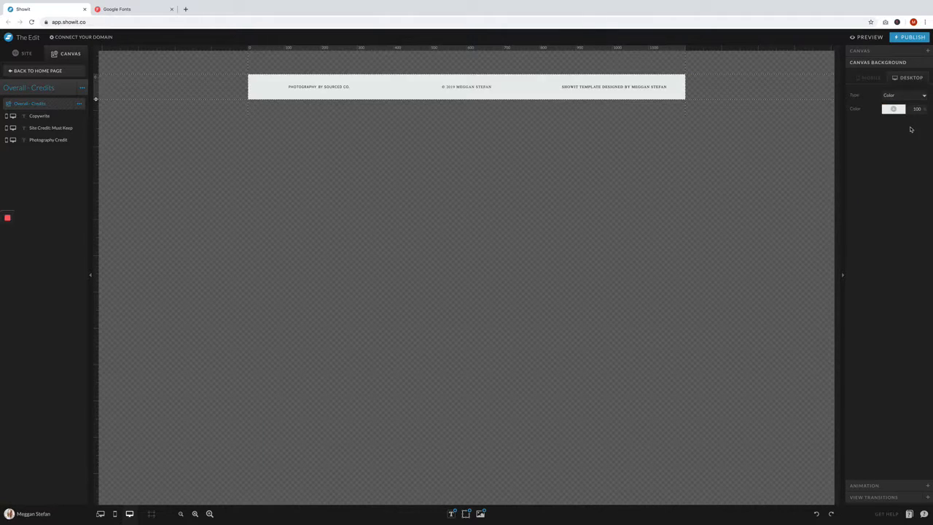
- Return to the Home page and review its layout, colors and text from the navigation header down to the footer credits
left_click(36, 71)
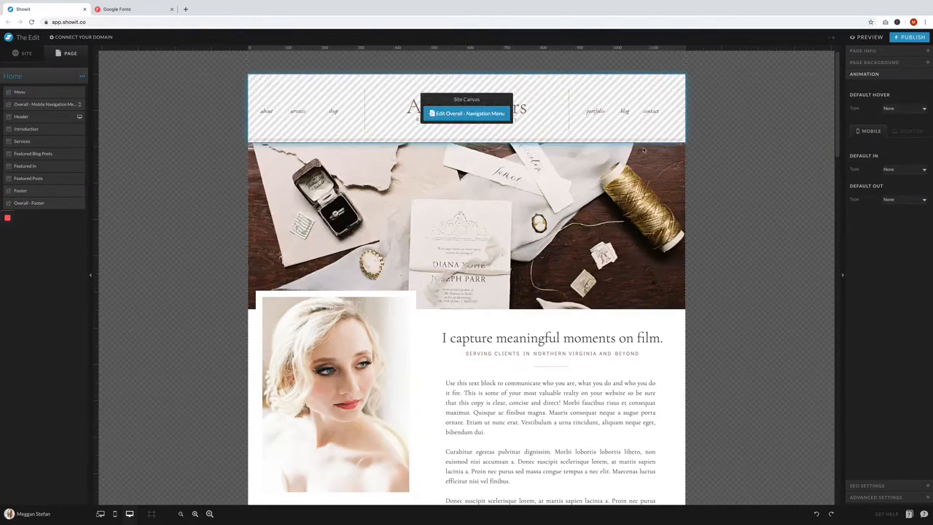
scroll(712, 235, "down", 10)
scroll(711, 236, "down", 10)
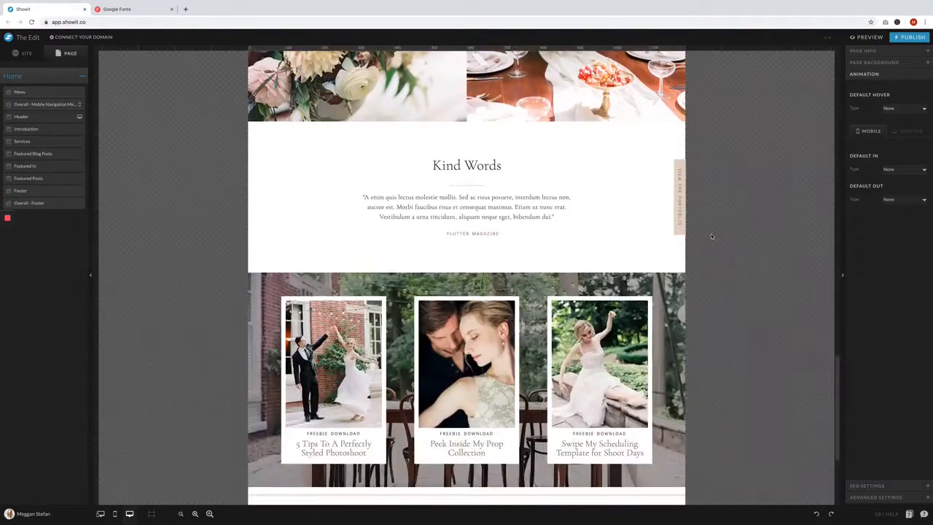
scroll(712, 236, "up", 20)
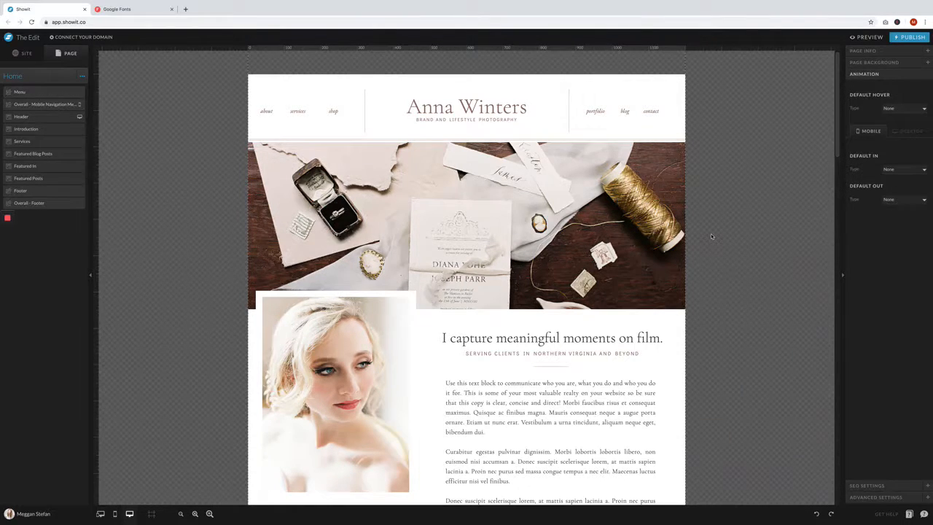
scroll(711, 236, "down", 10)
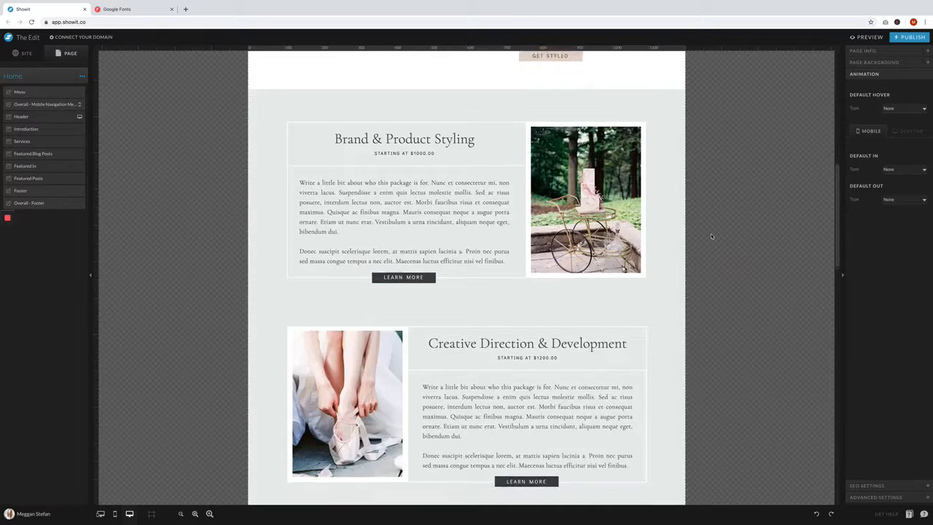
scroll(711, 235, "down", 15)
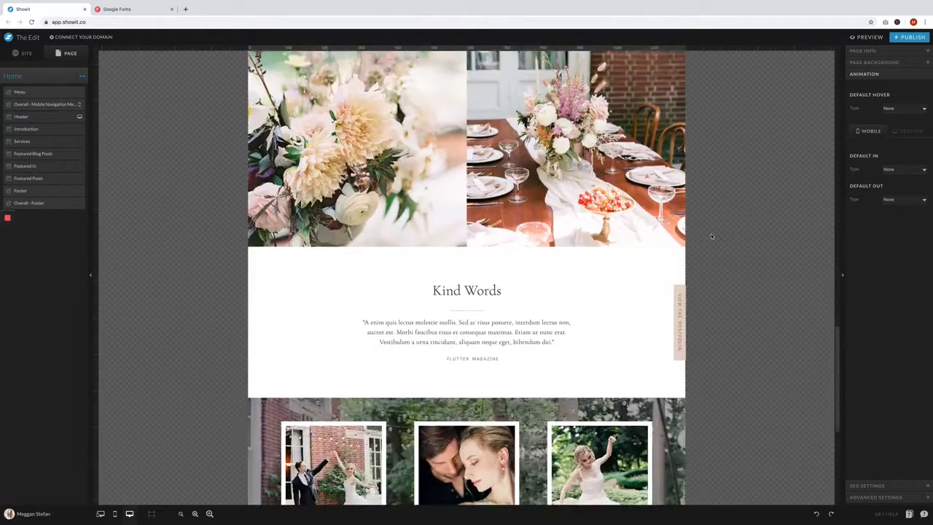
scroll(712, 235, "down", 1)
scroll(711, 235, "down", 6)
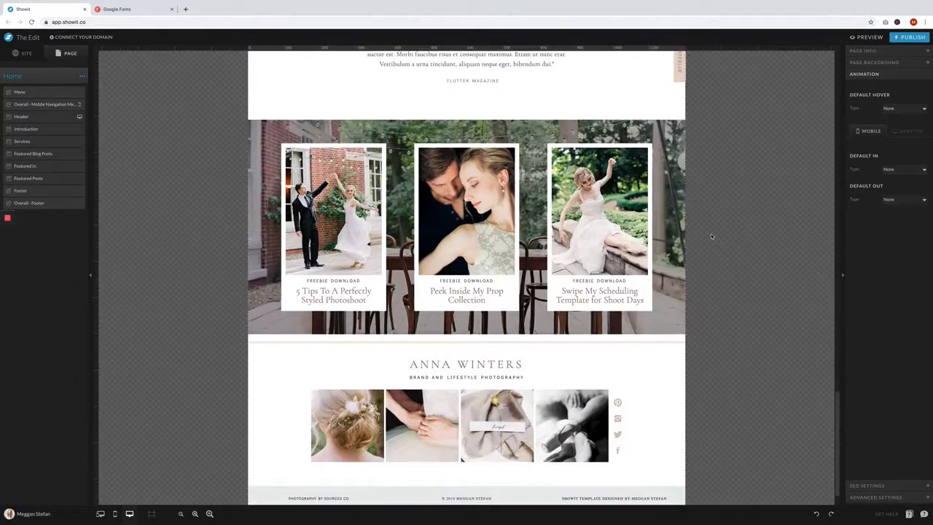
scroll(711, 235, "down", 1)
scroll(712, 235, "up", 10)
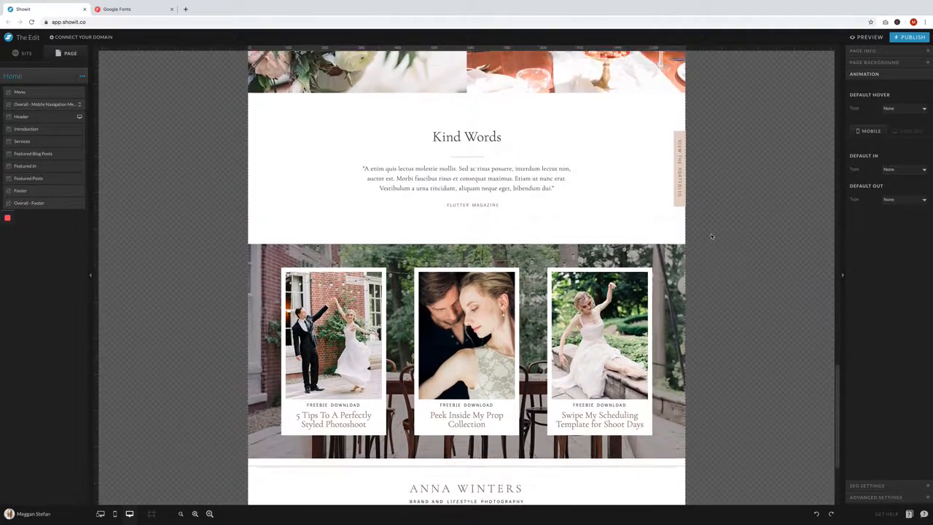
scroll(712, 236, "up", 9)
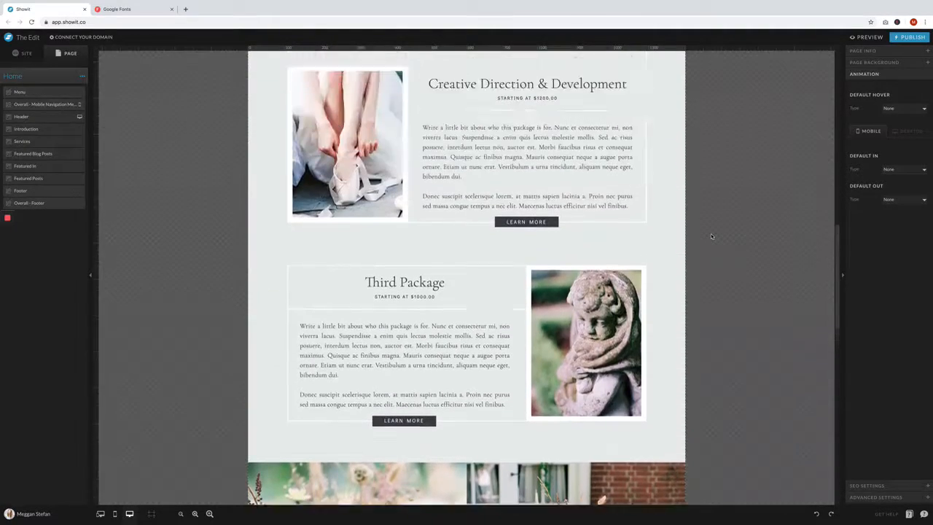
scroll(712, 235, "up", 16)
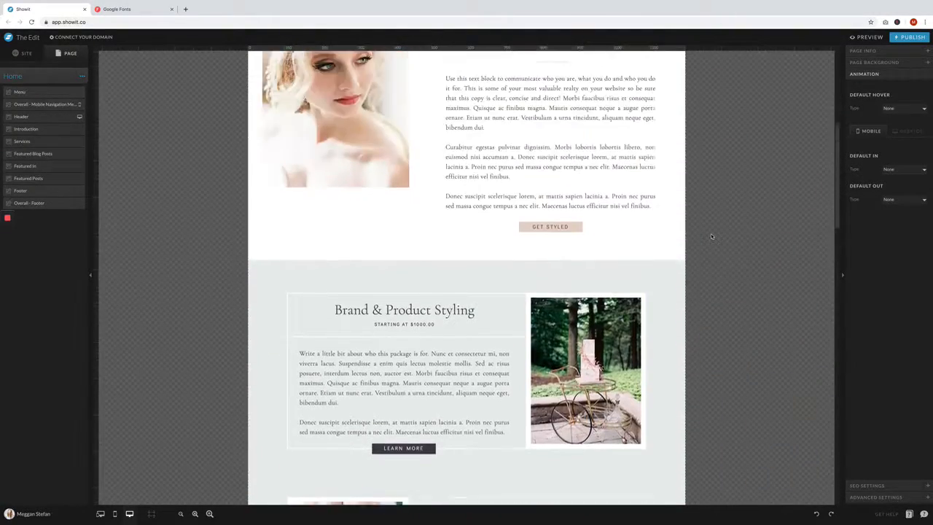